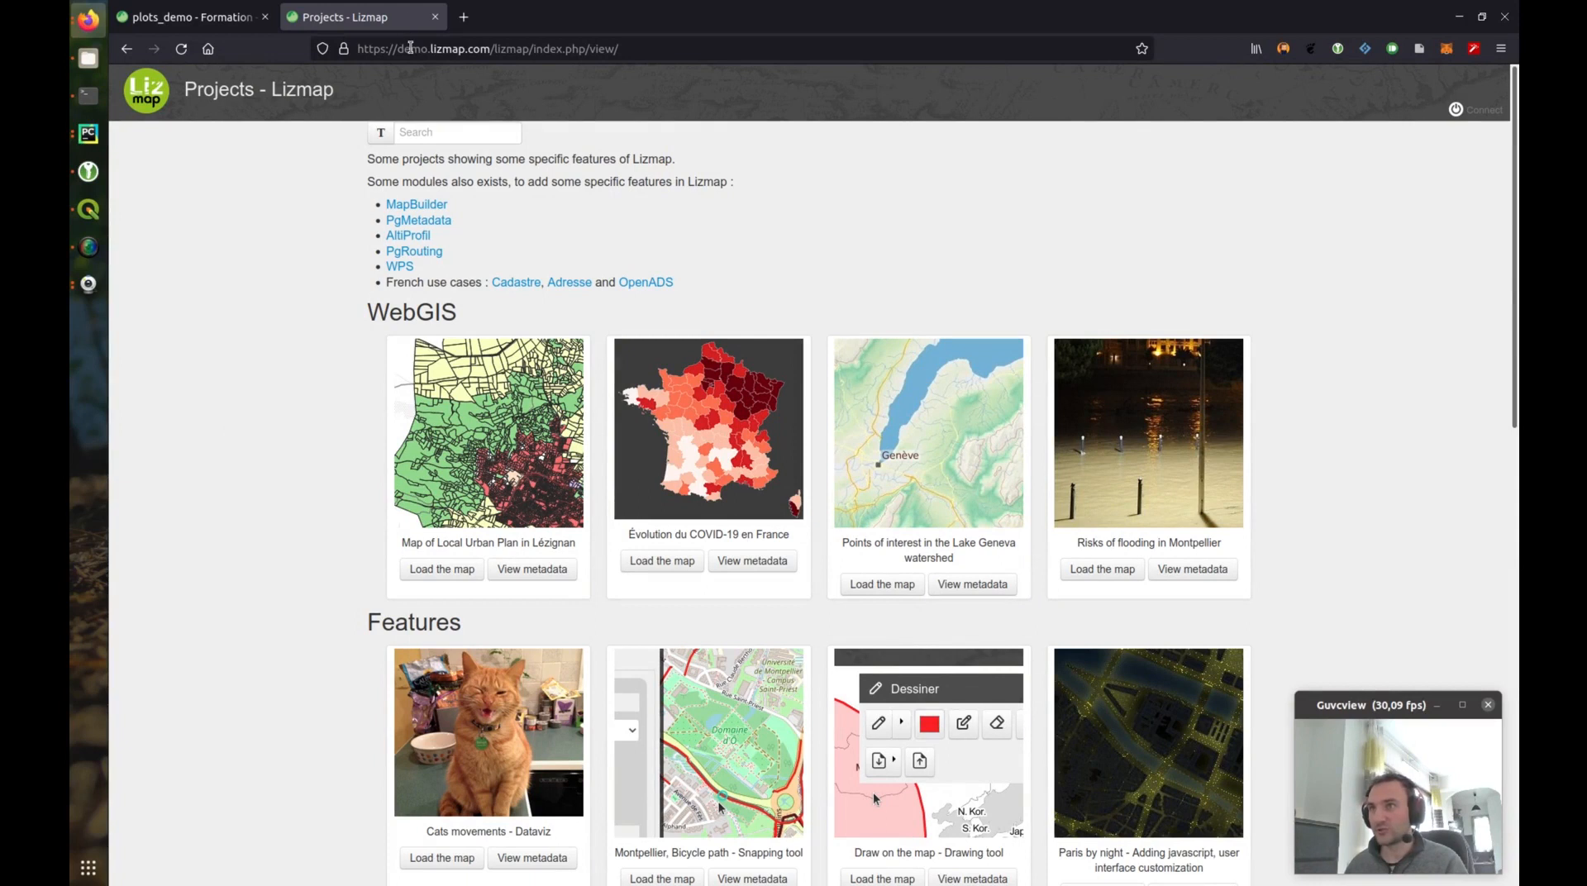
Step: Load the Cats movements - Dataviz map from the Lizmap demo projects and dismiss its welcome message
scroll(361, 588, "down", 2)
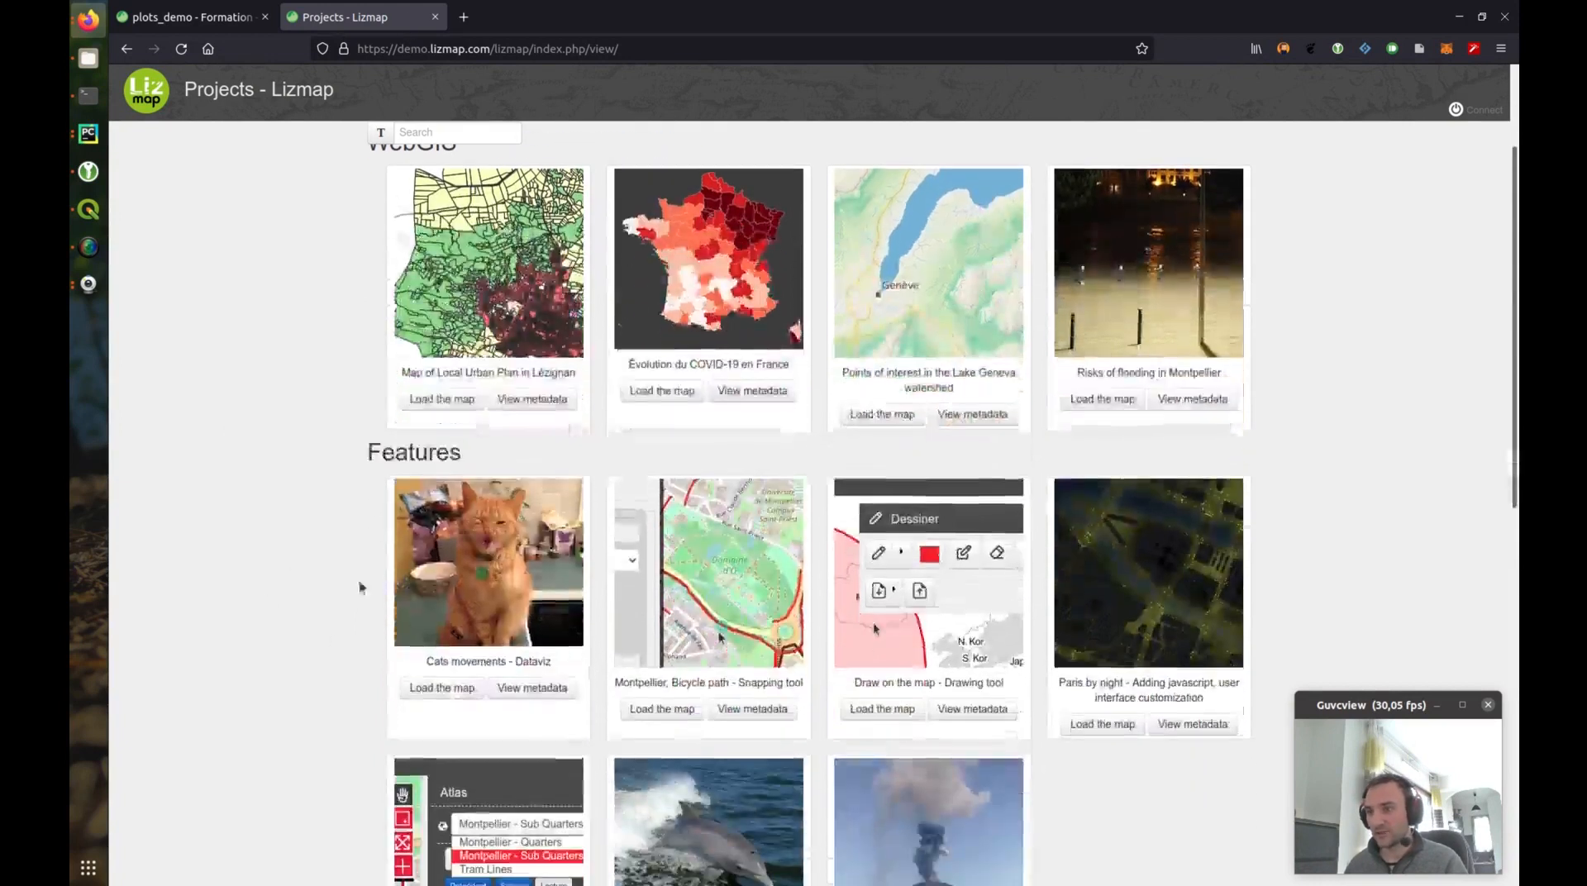
left_click(499, 534)
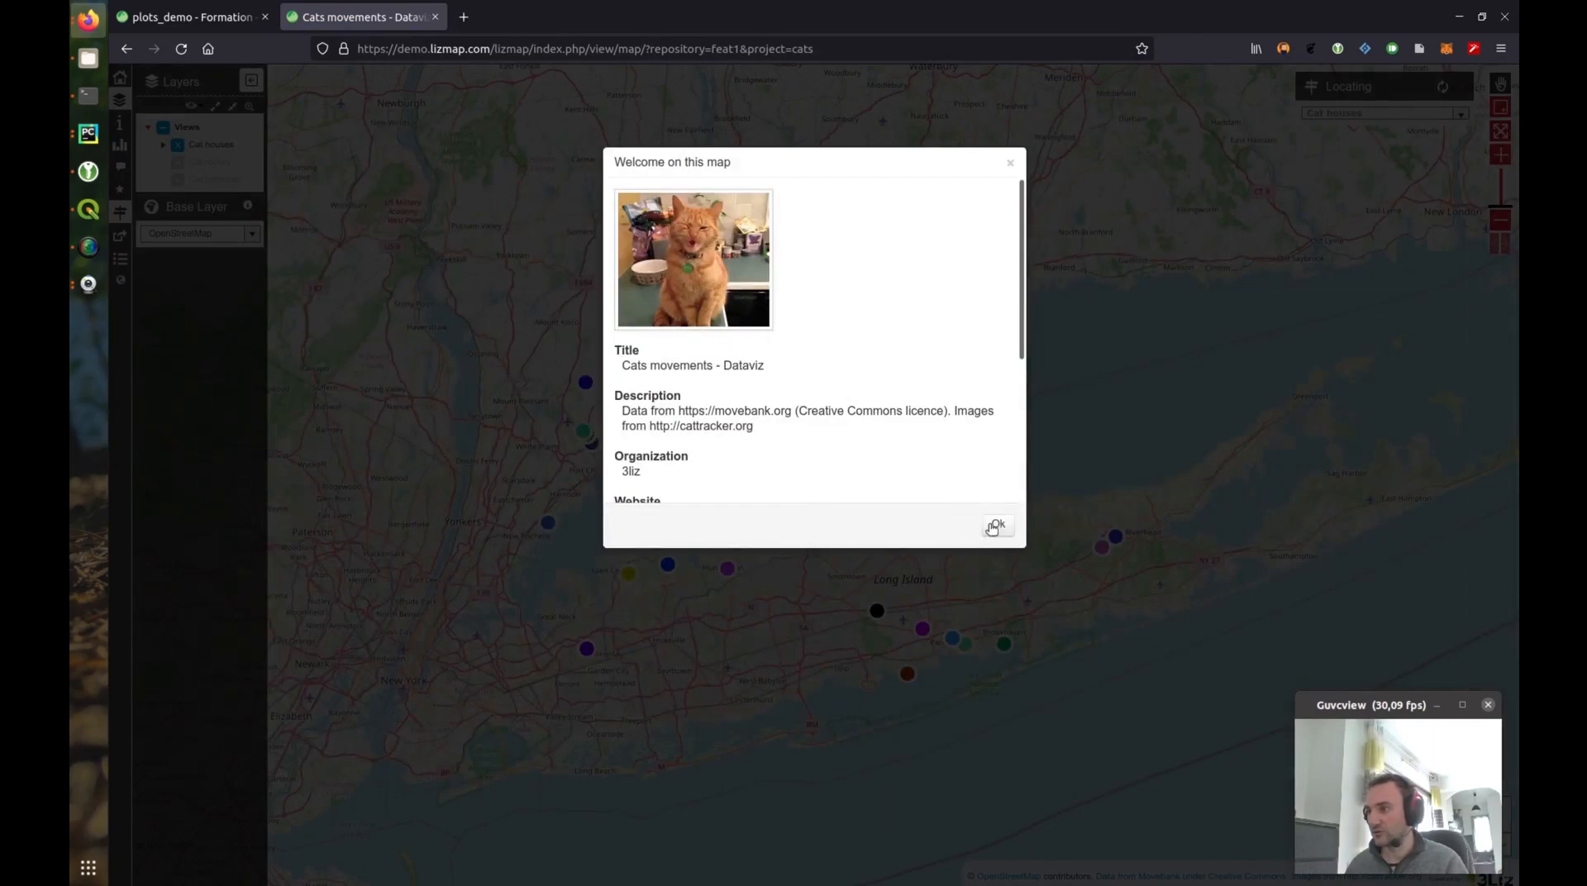
left_click(995, 527)
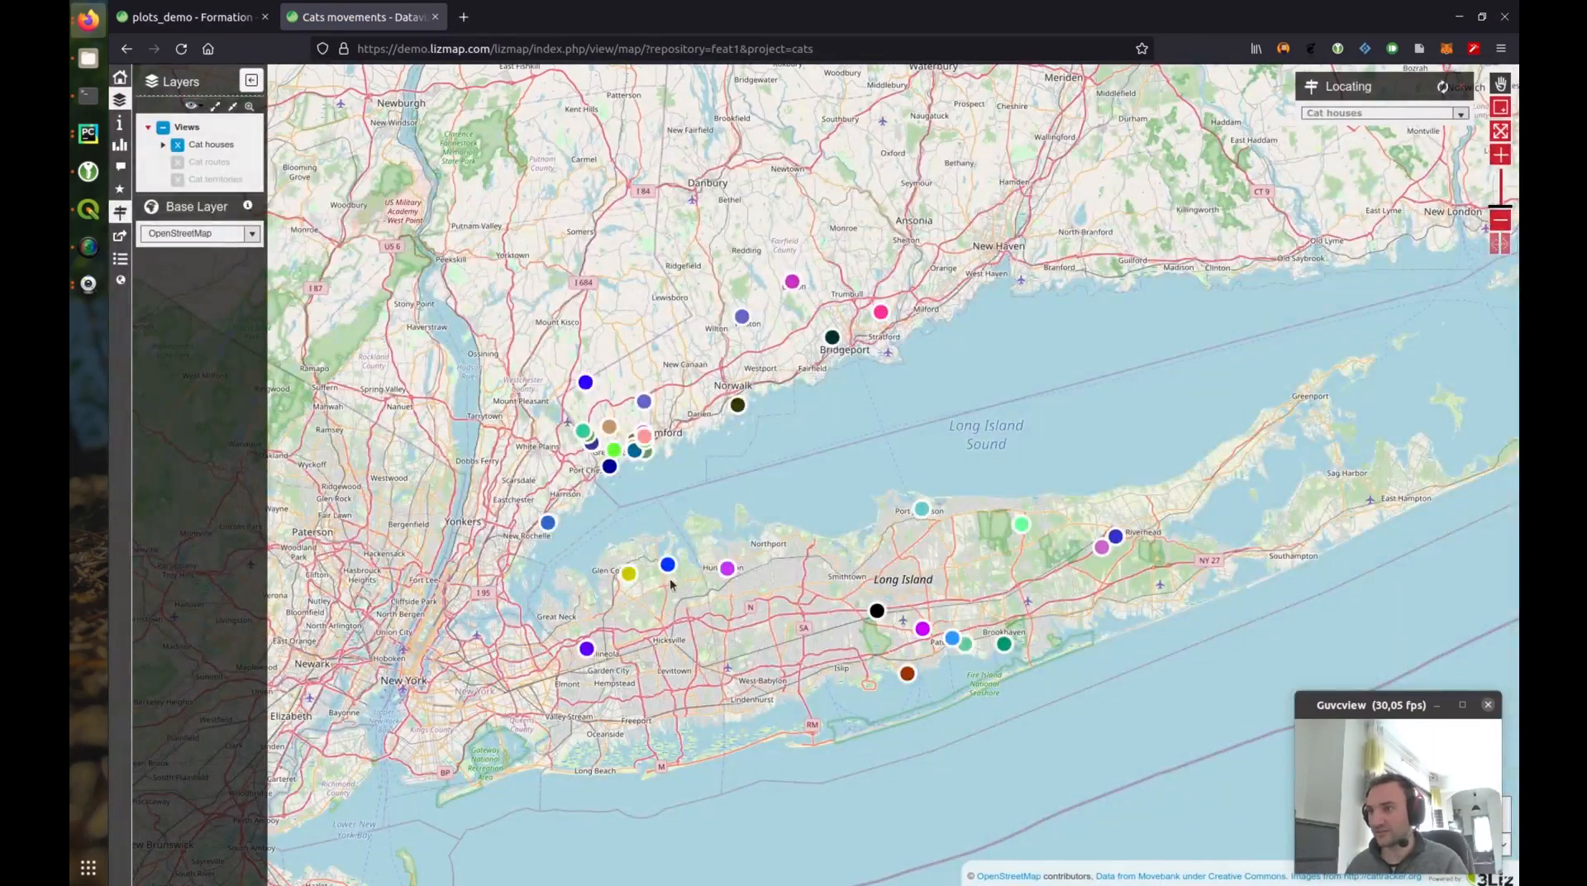
Step: Open the popups of the cat houses near Glen Cove and Mineola and review their details and charts
scroll(663, 595, "up", 1)
left_click_drag(569, 737, 947, 511)
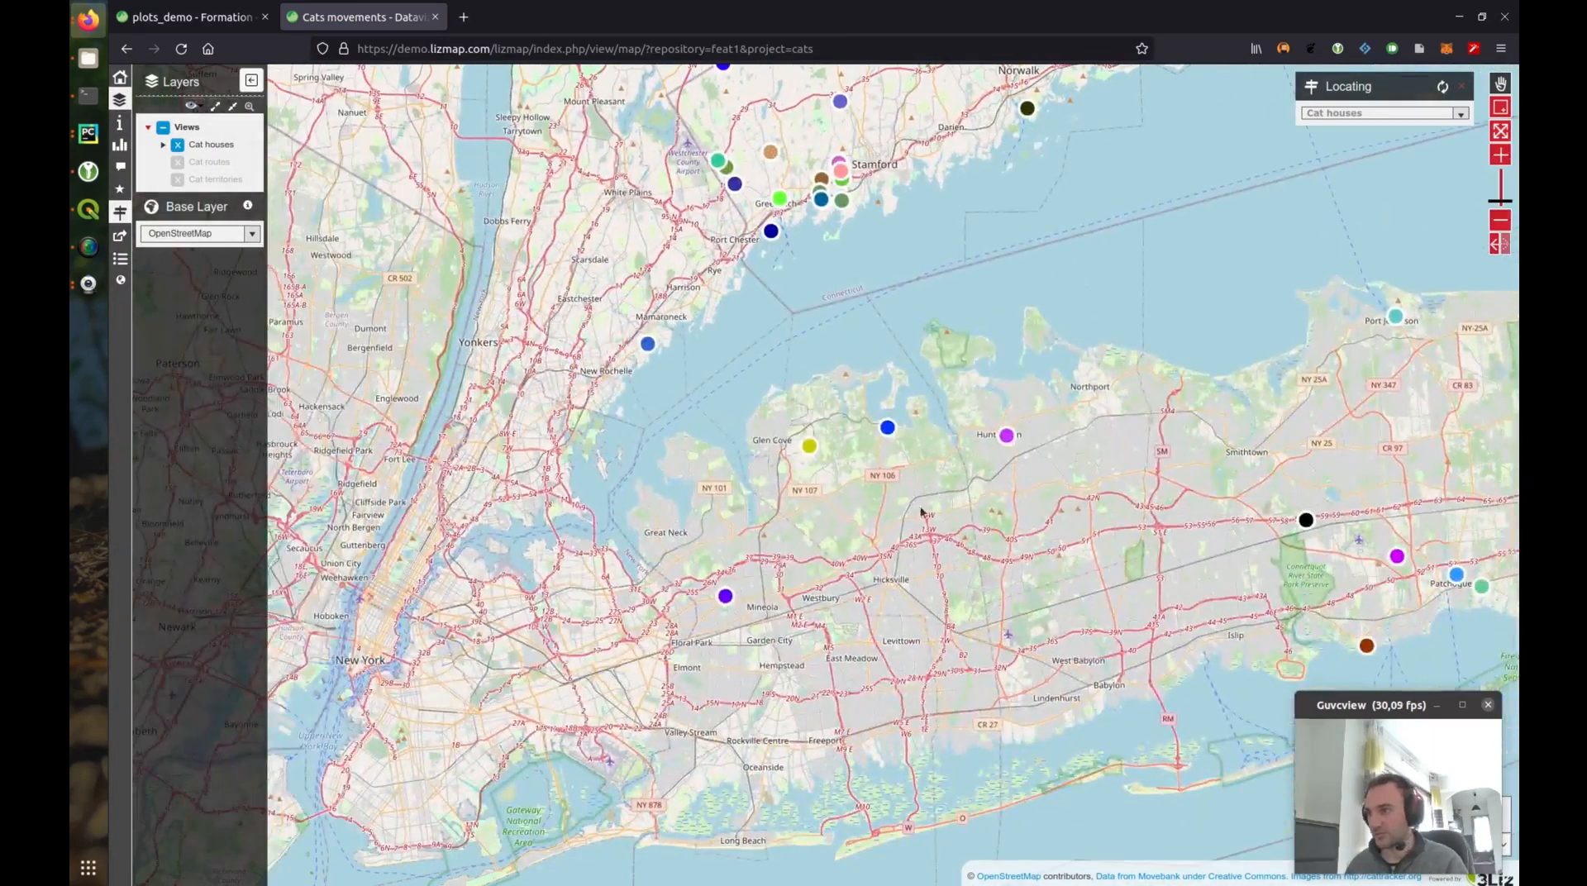
left_click(811, 447)
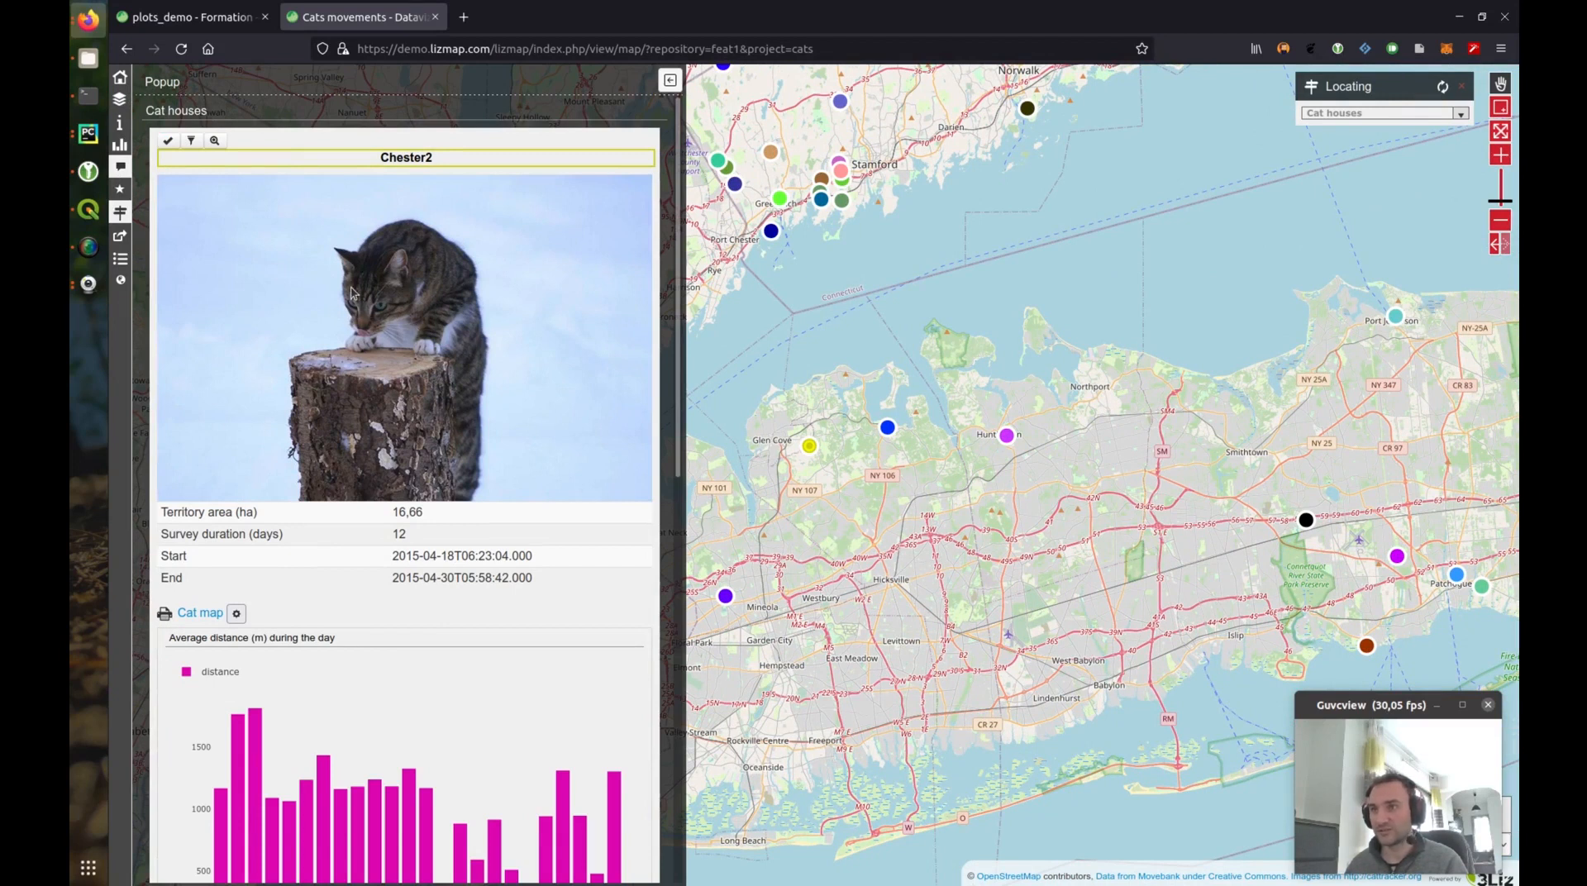
double_click(401, 513)
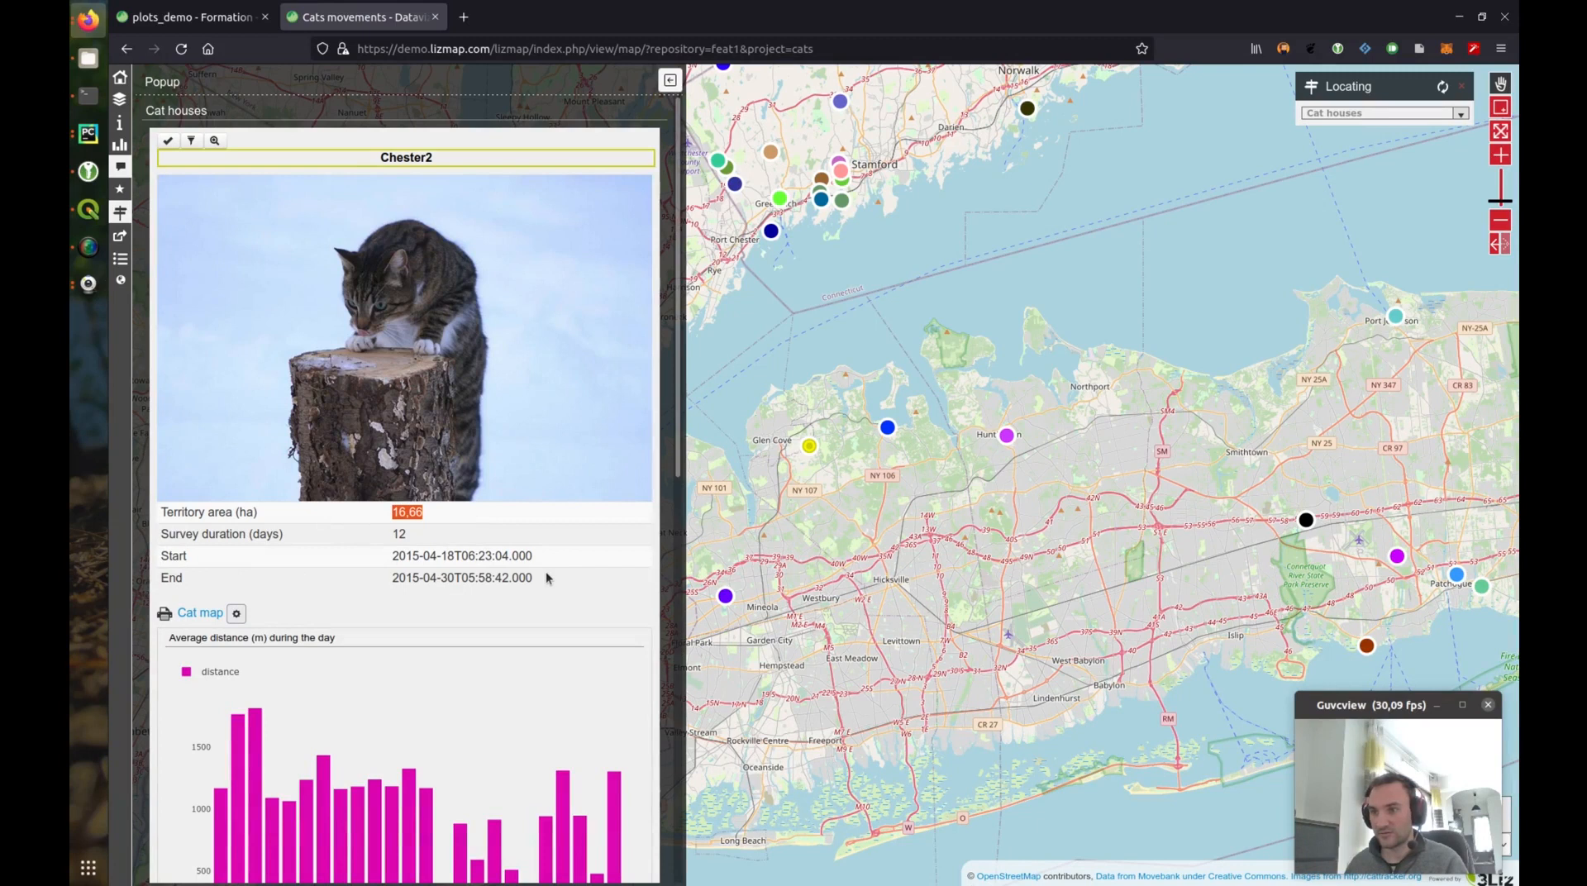
scroll(542, 575, "down", 2)
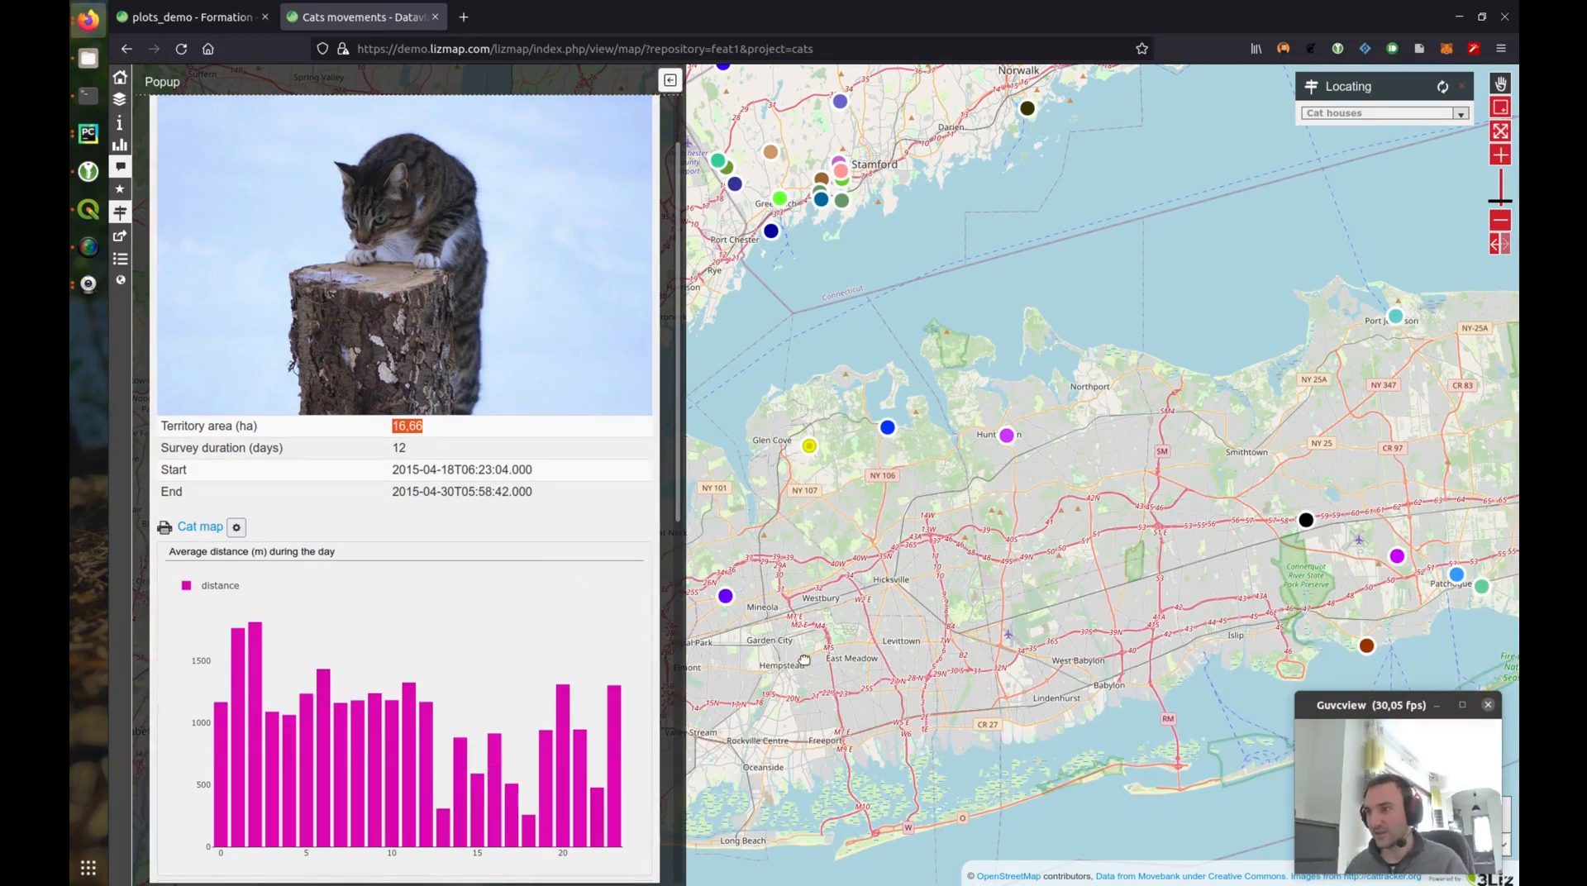
left_click_drag(803, 659, 924, 602)
scroll(547, 673, "down", 10)
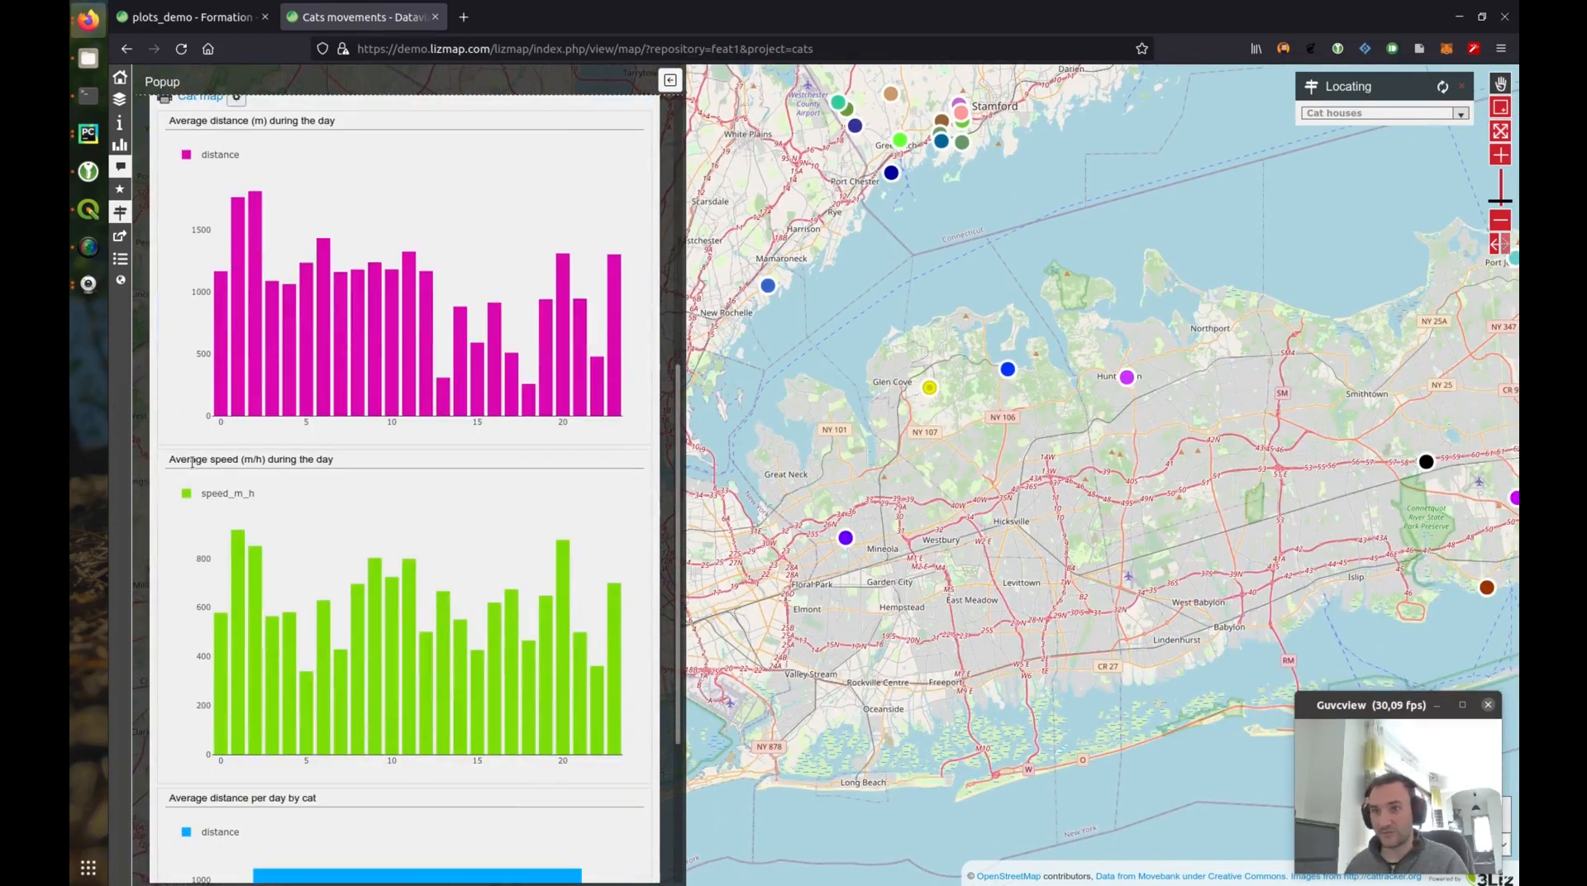
left_click(846, 539)
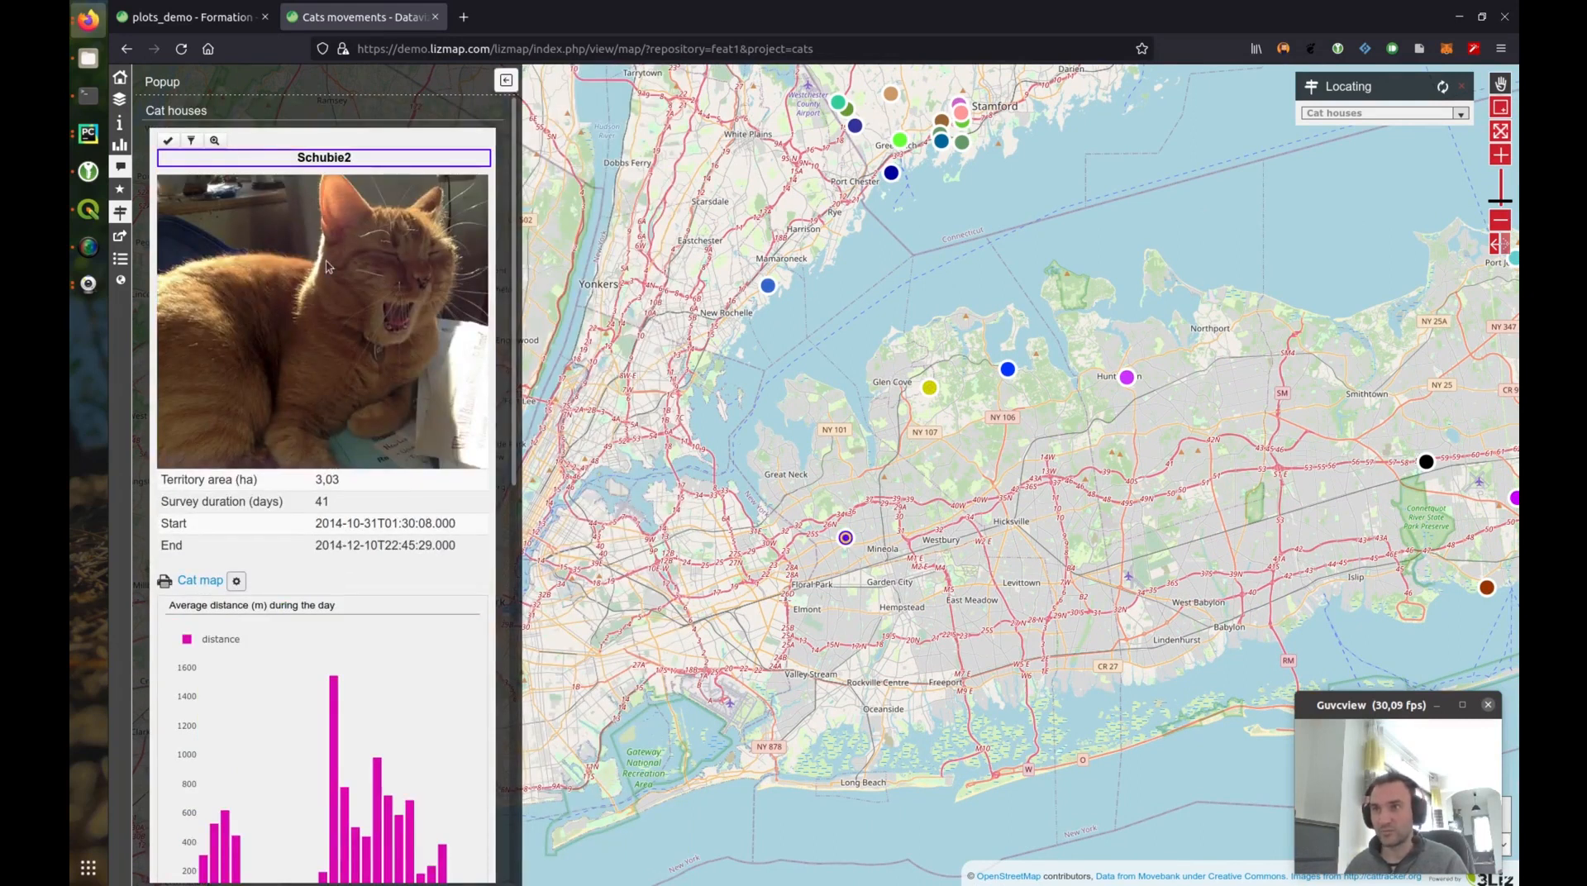
scroll(272, 430, "down", 4)
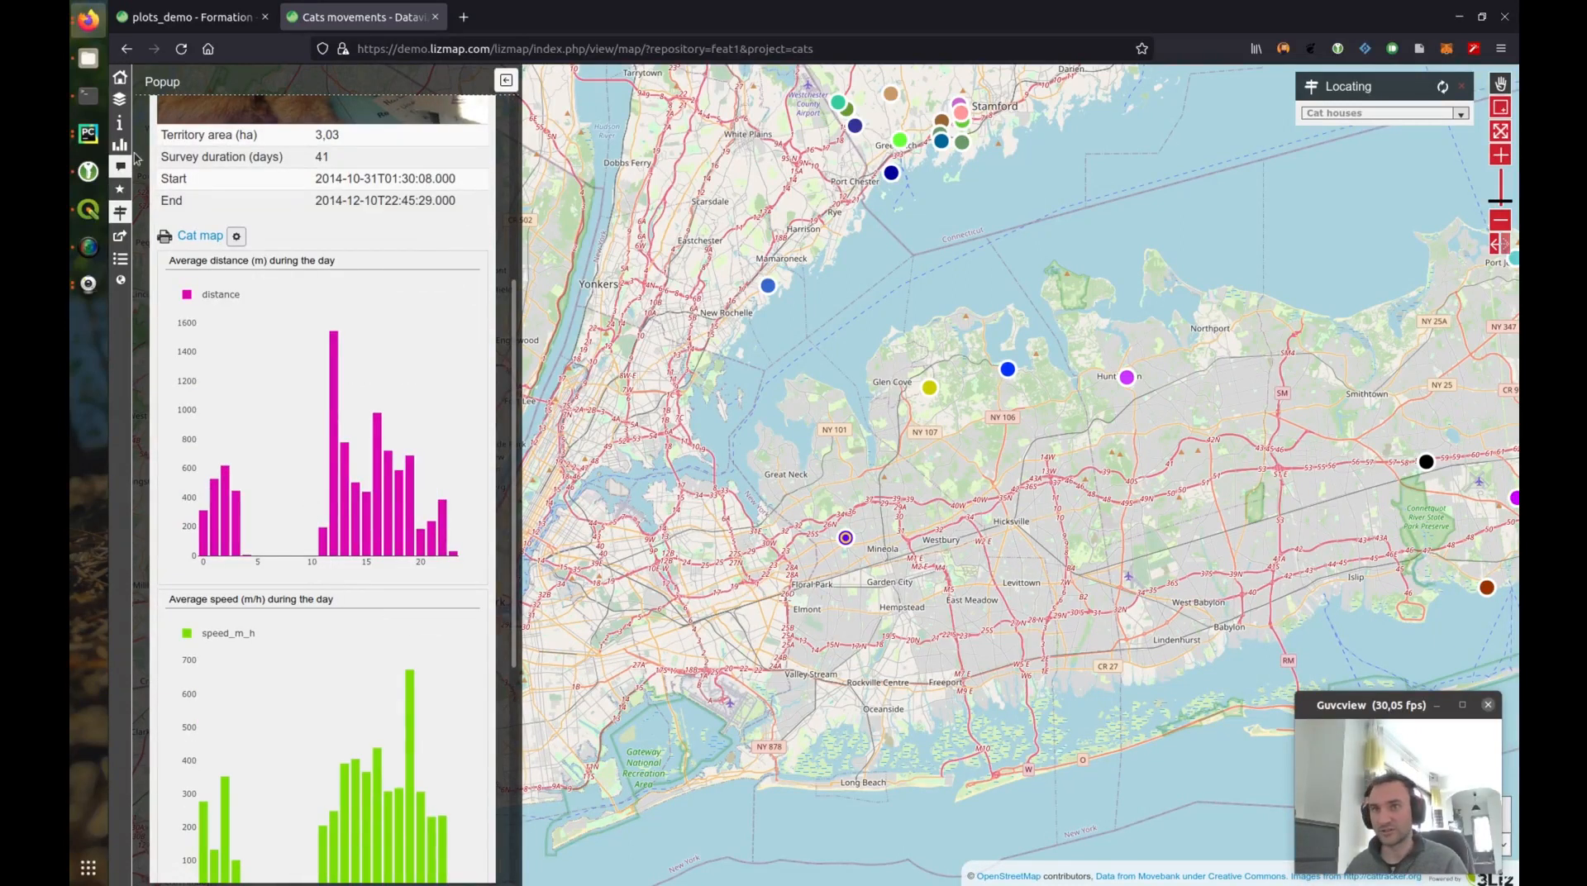
Step: Switch to QGIS, examine the attribute table of the Municipalities layer, and close it
left_click(89, 209)
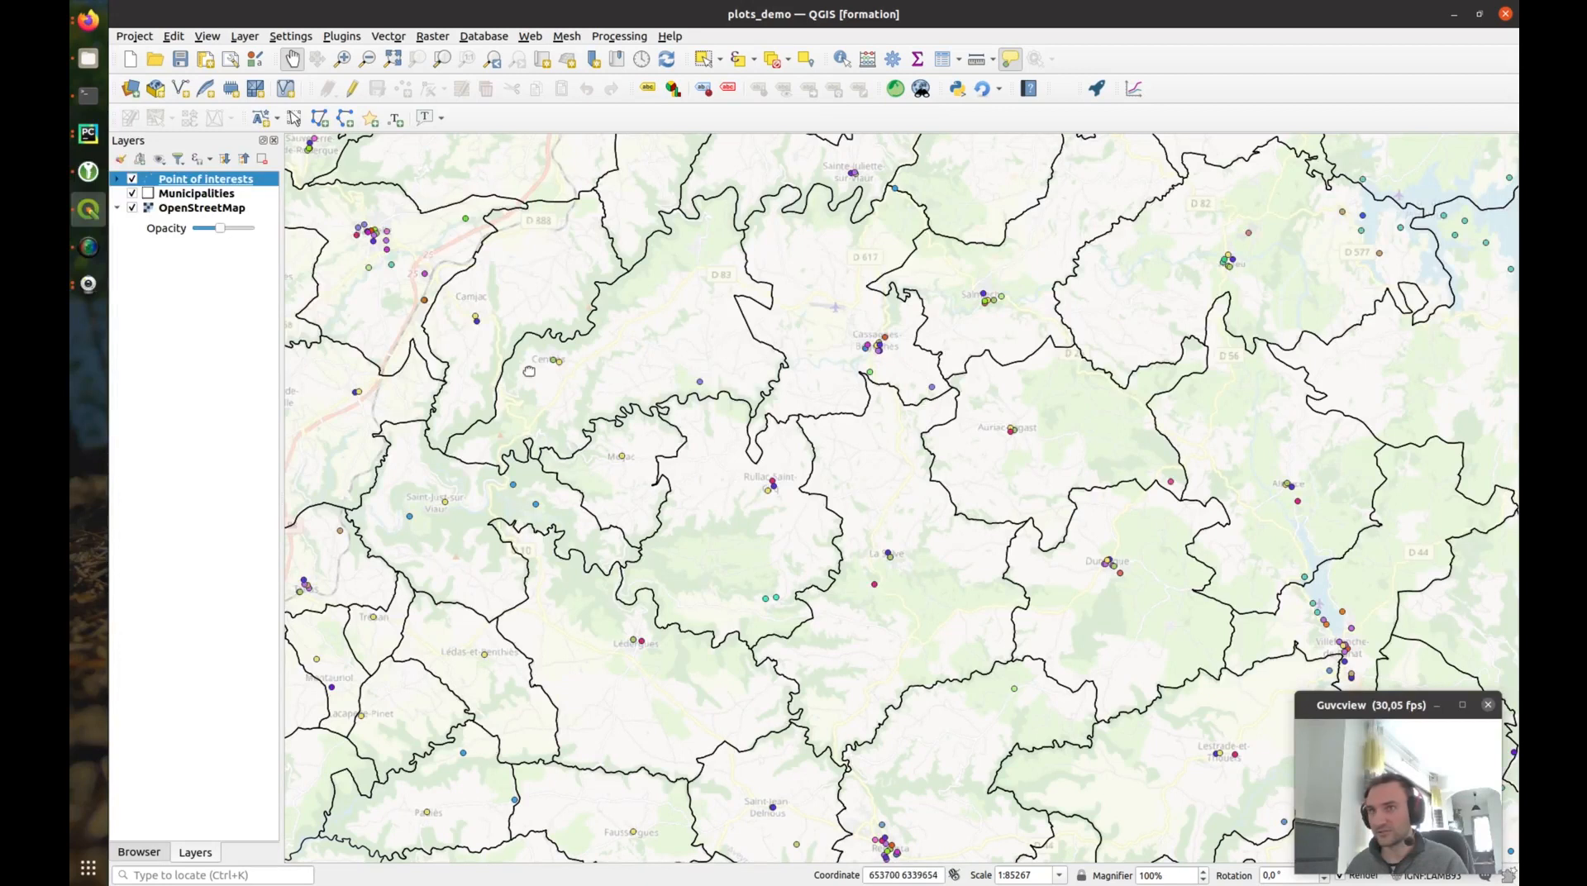
right_click(186, 192)
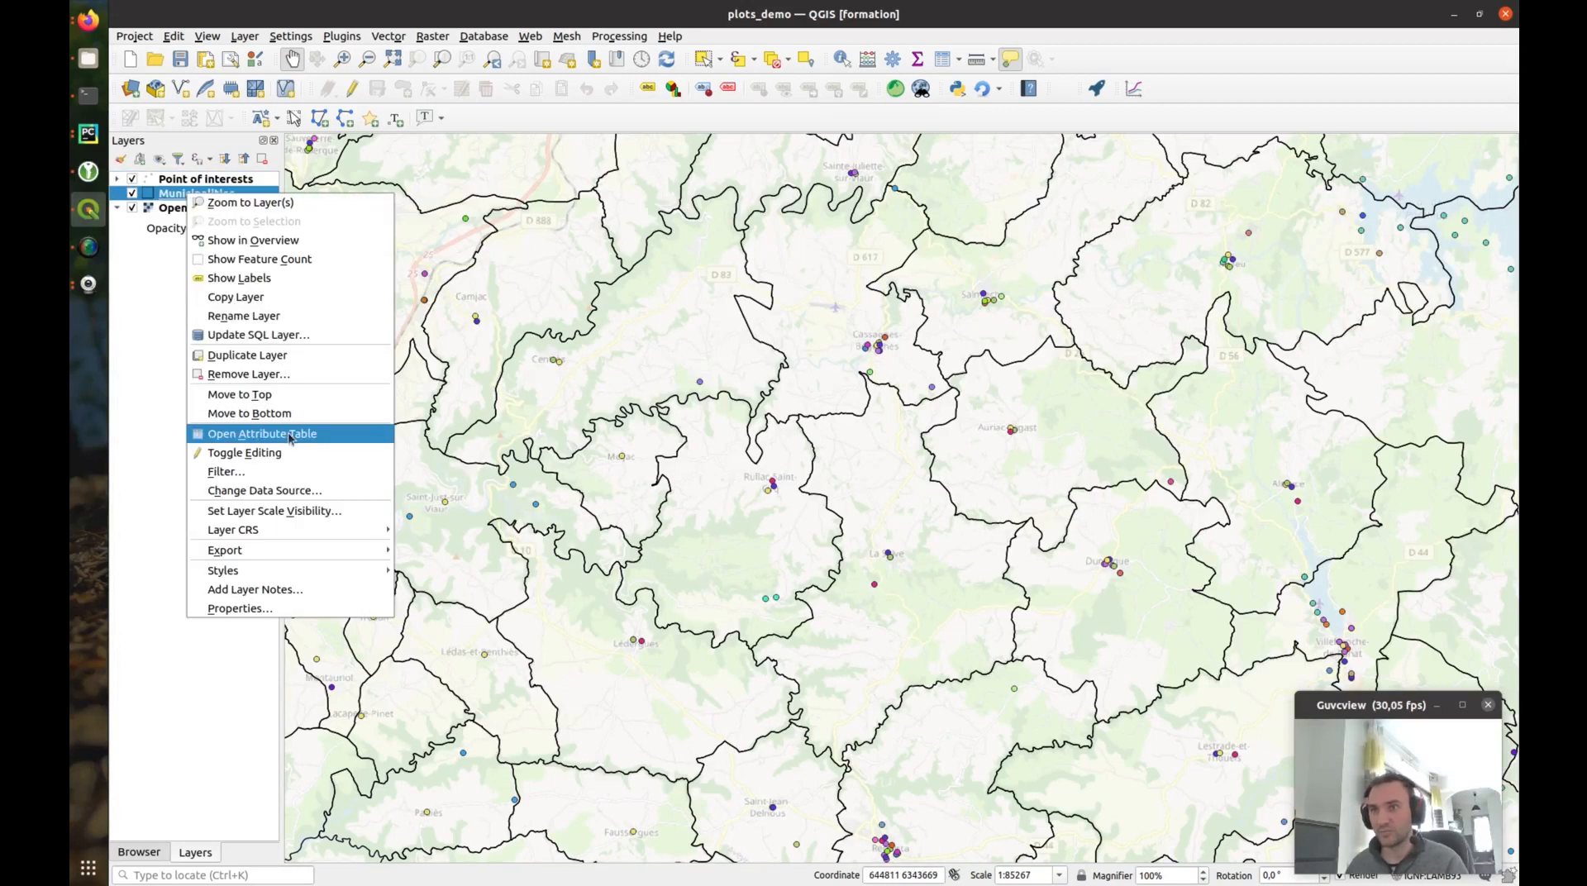
left_click(257, 433)
left_click(746, 25)
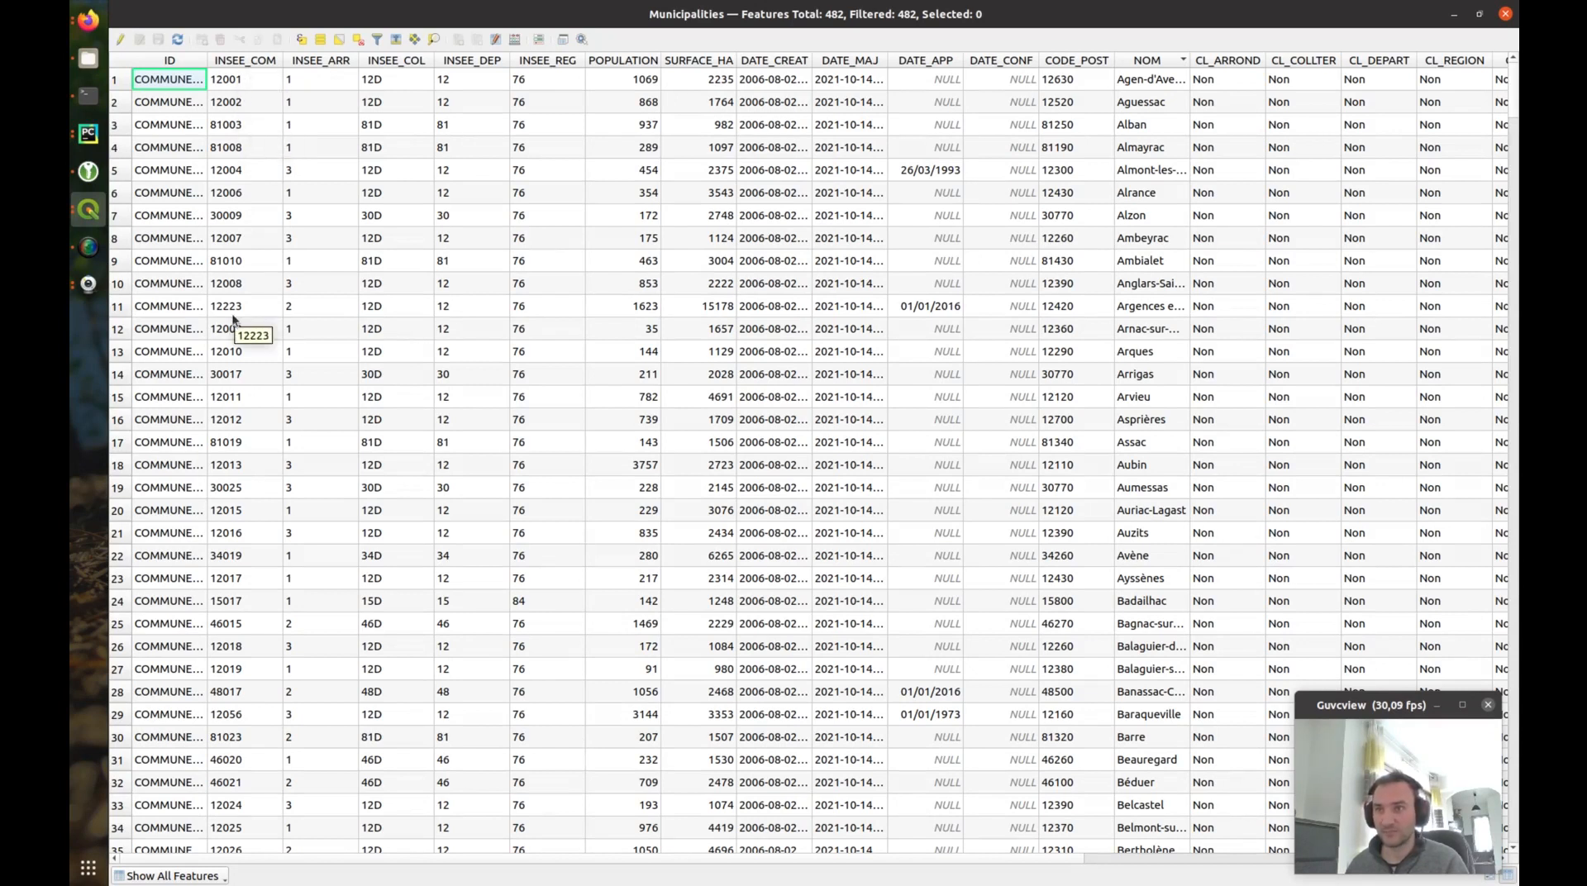
left_click(1506, 14)
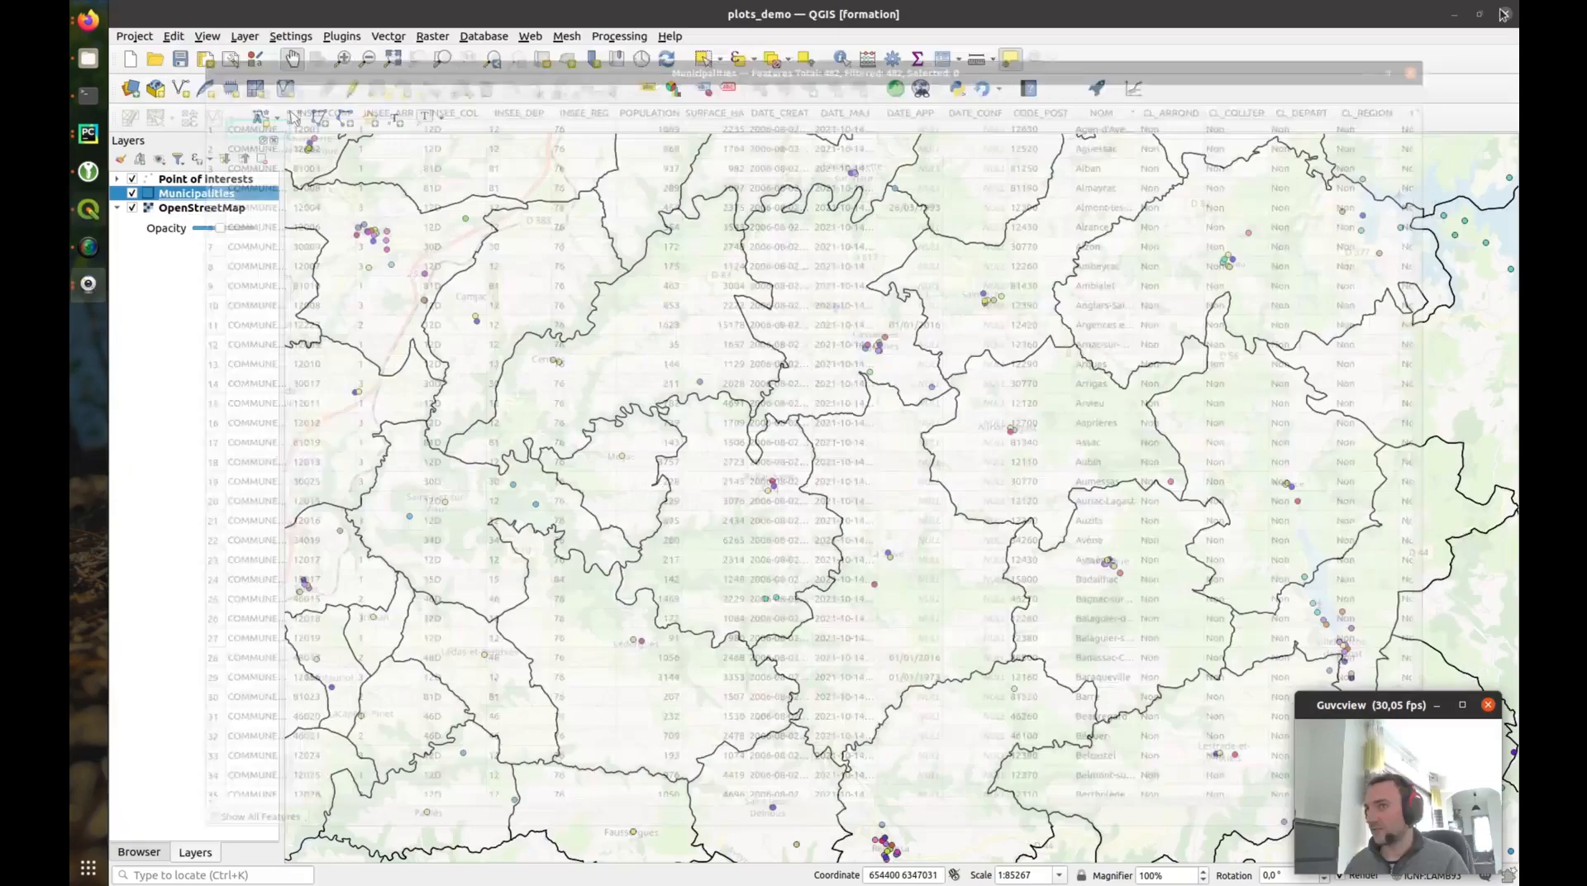
Step: Examine the attribute table of the Point of interests layer, particularly the NATURE column, and close it
right_click(194, 180)
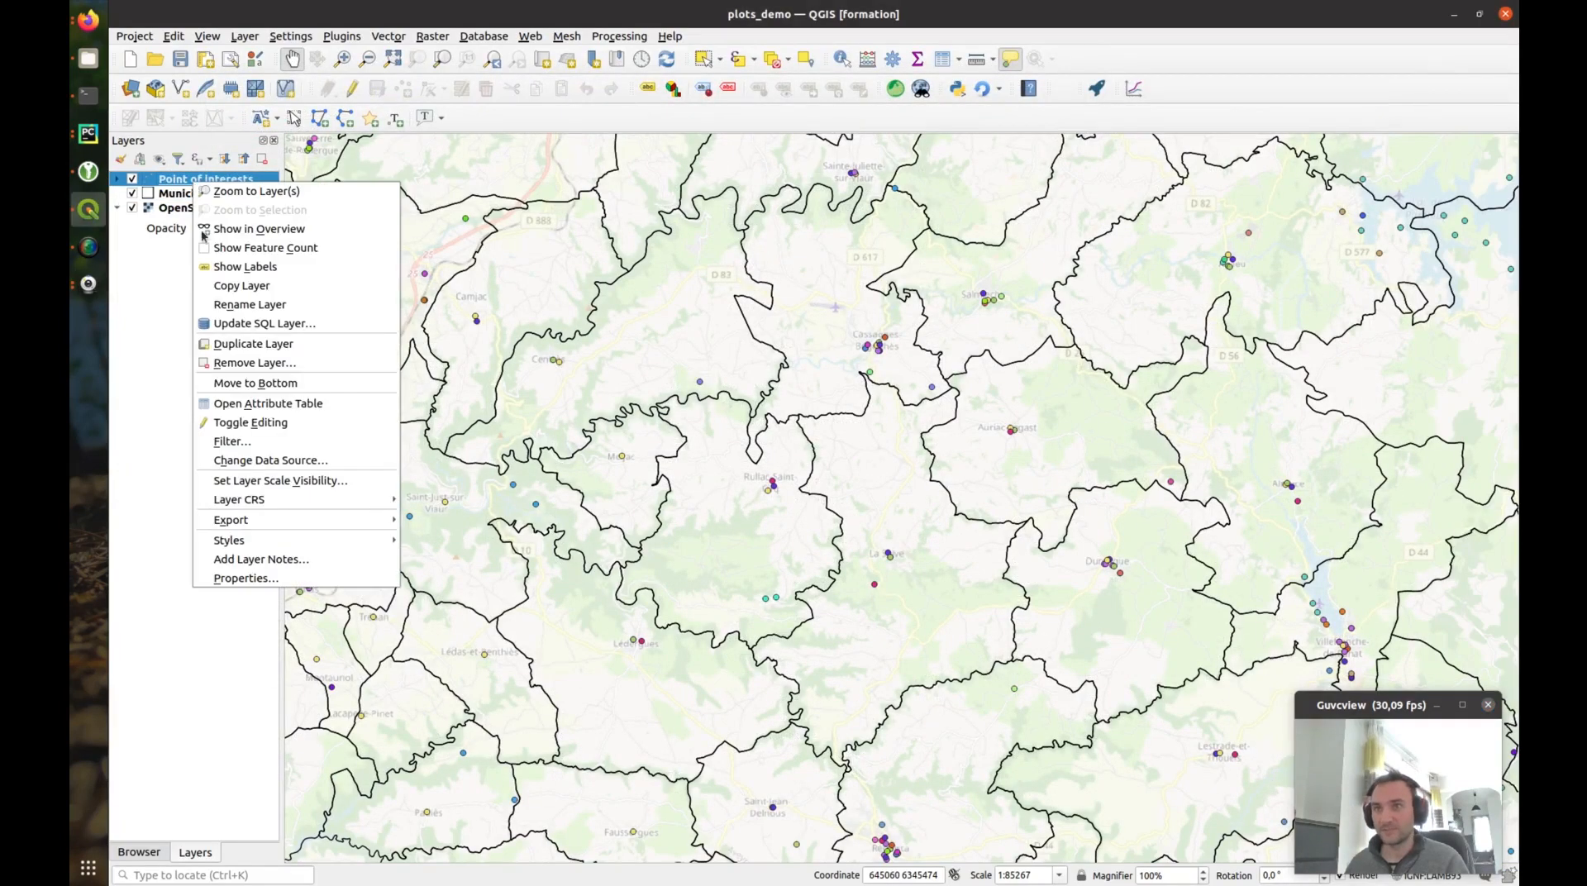
left_click(299, 405)
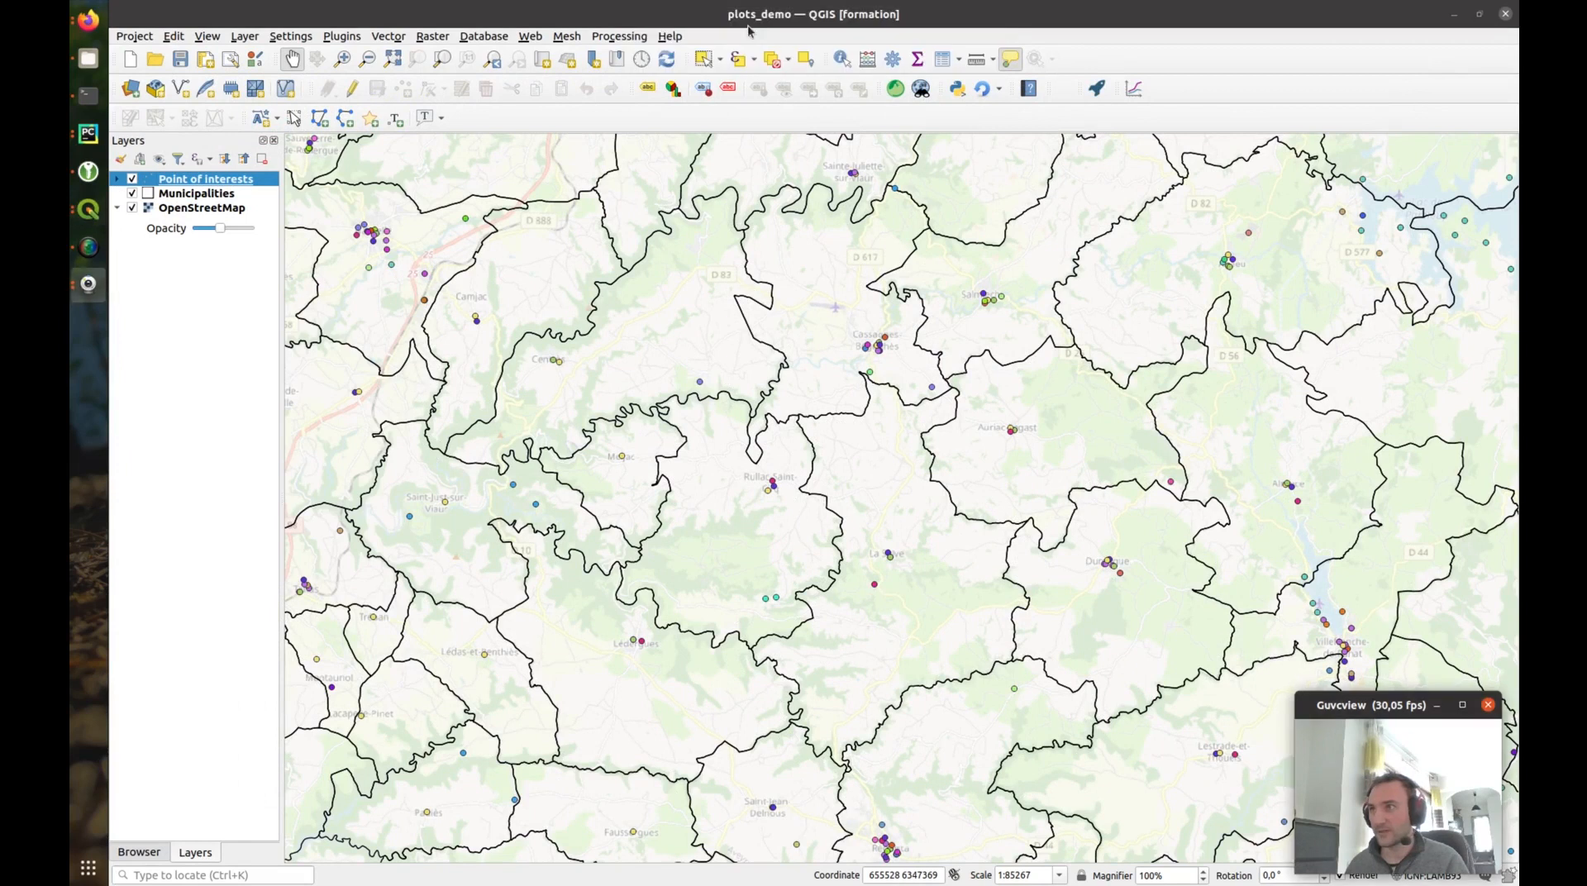
left_click(89, 209)
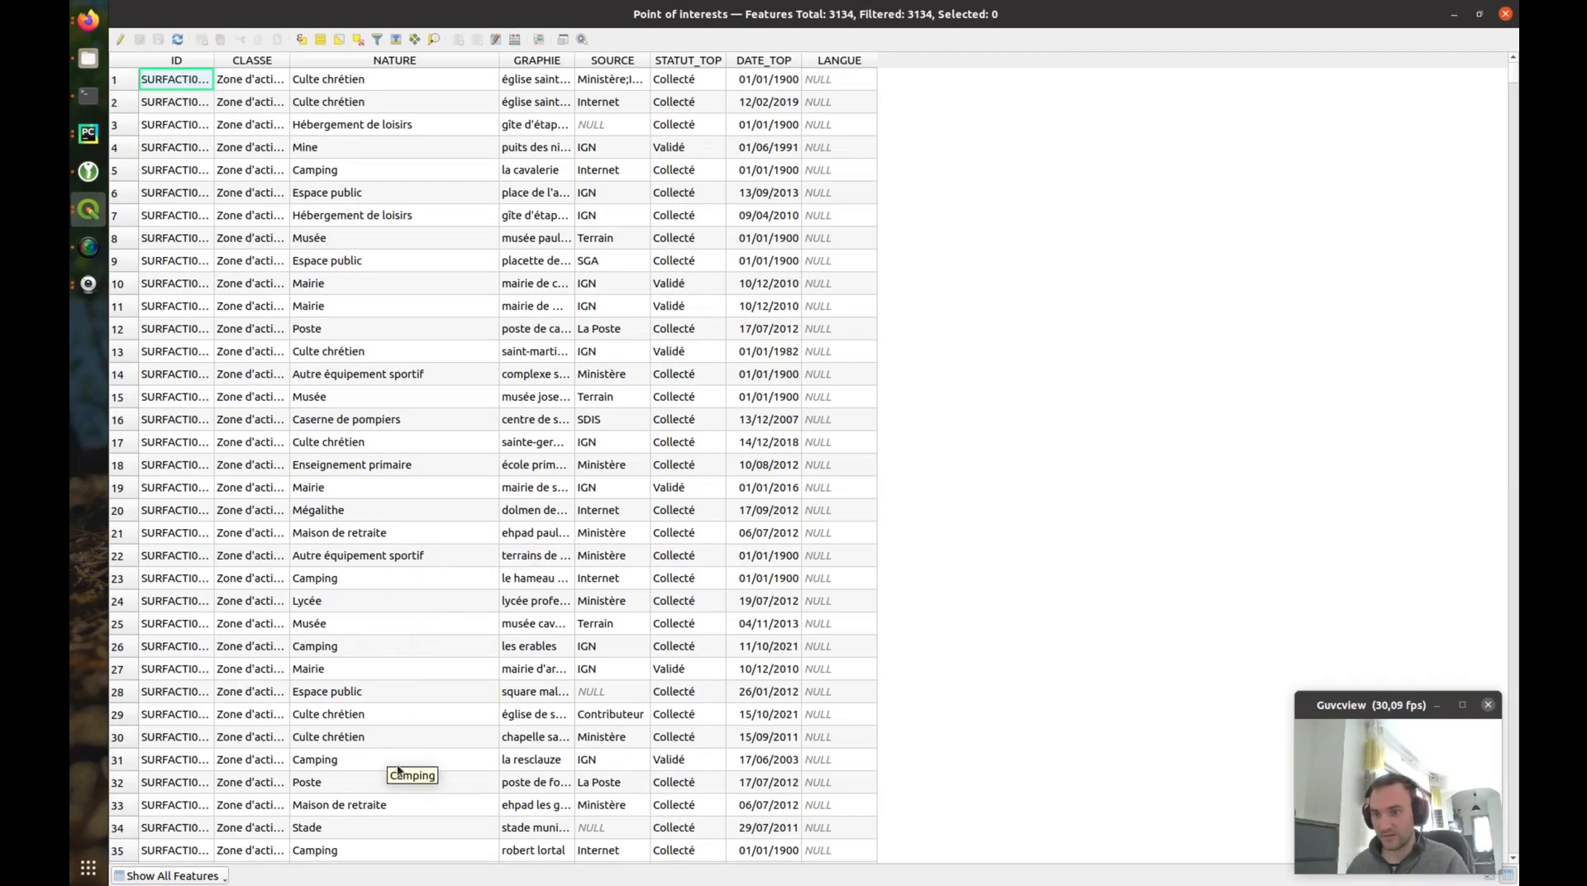
scroll(392, 666, "down", 1)
scroll(393, 658, "down", 1)
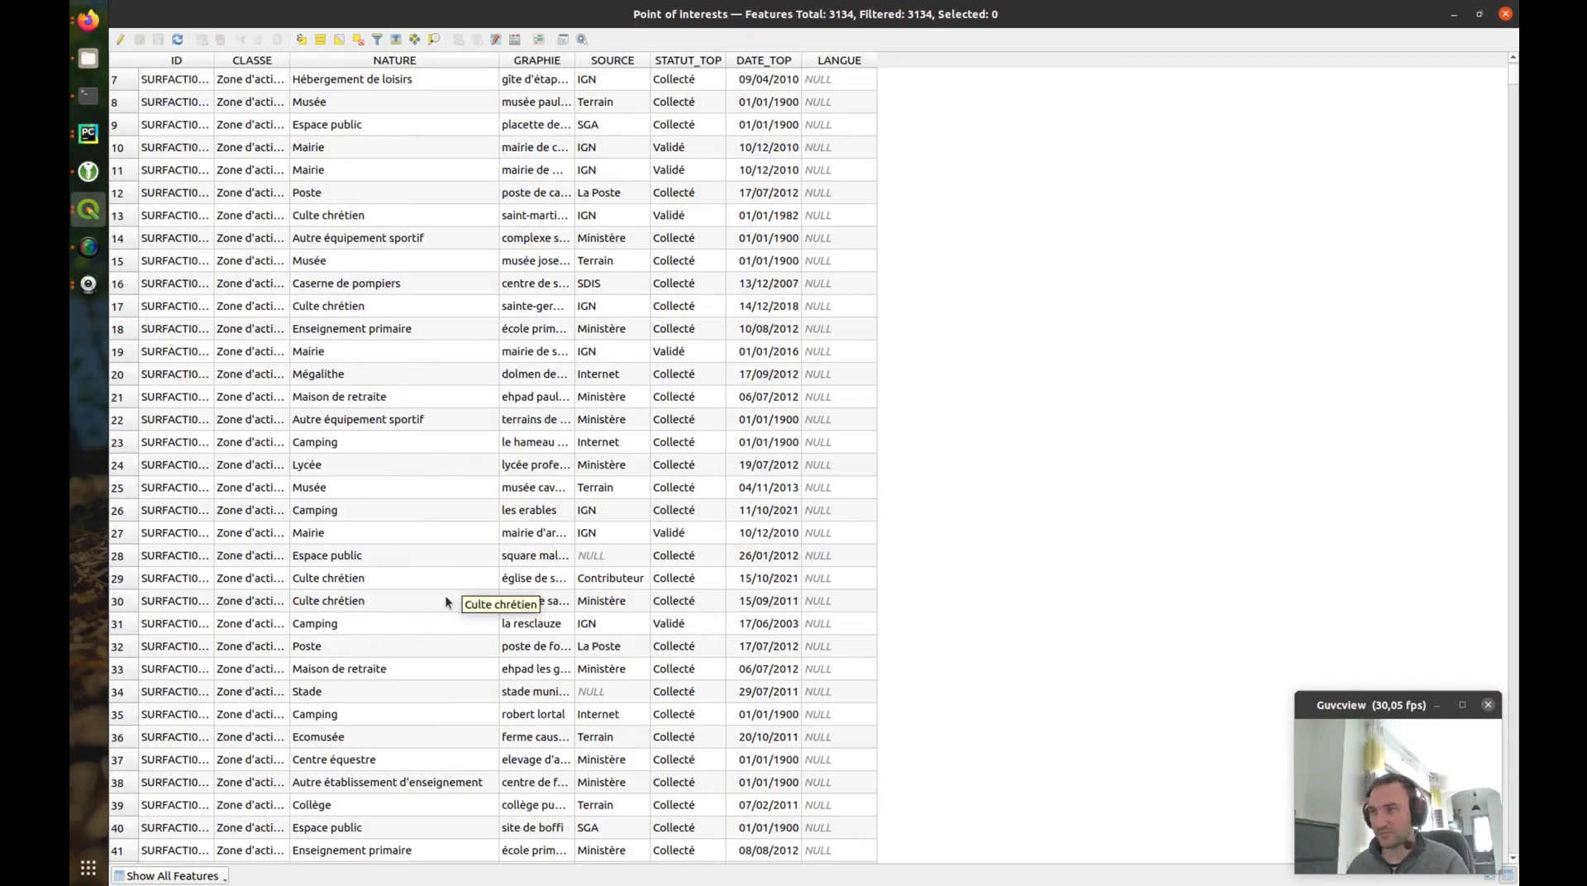
left_click(1506, 14)
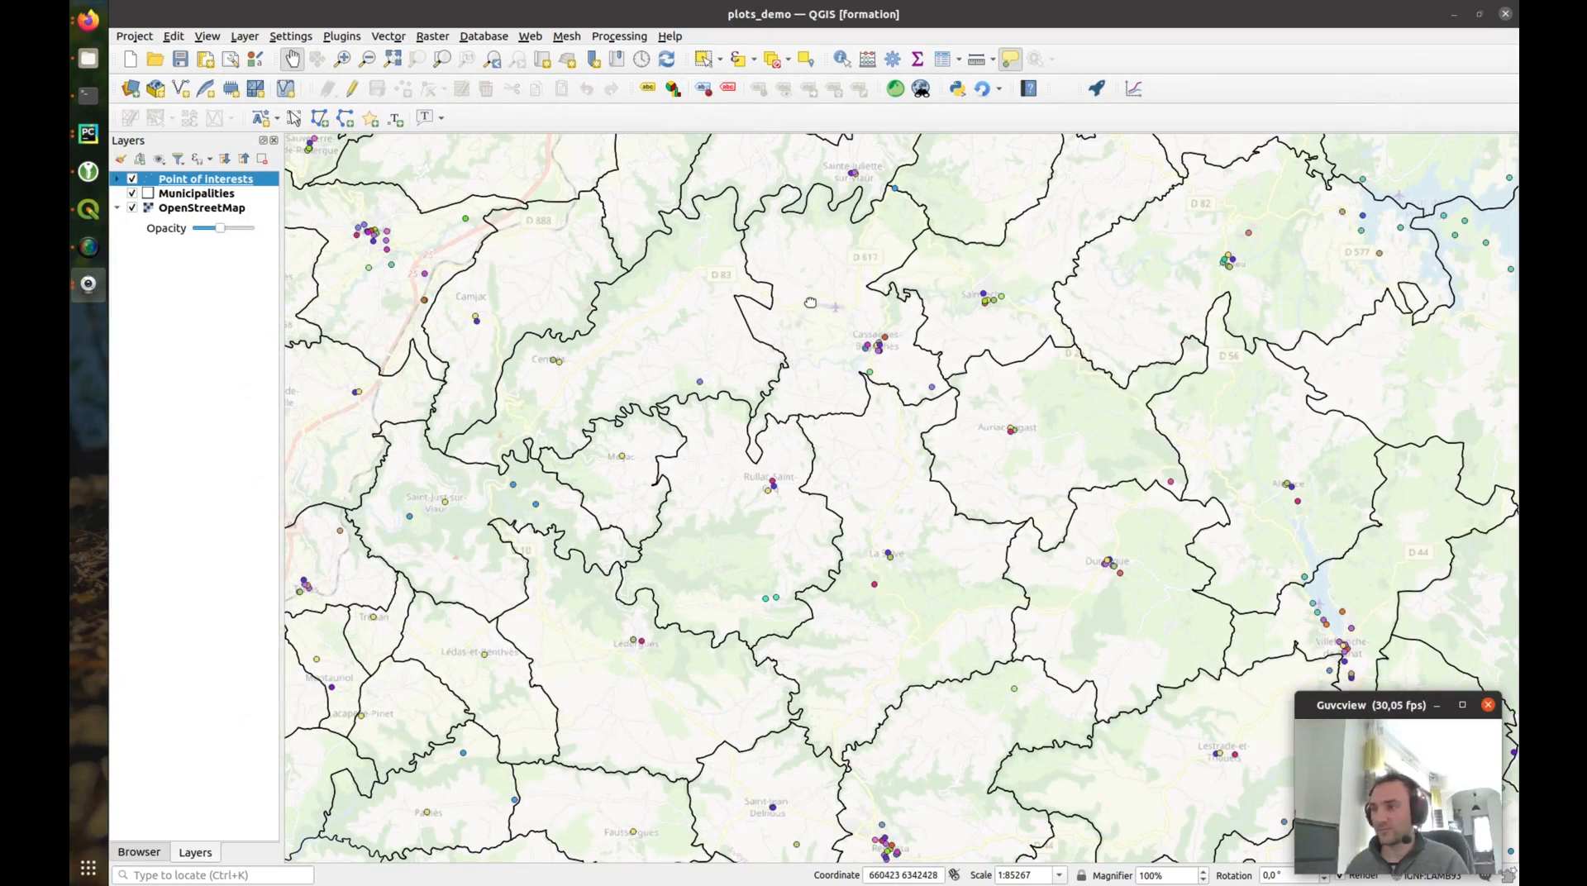
Step: Add a new Dataviz plot in the Lizmap configuration with type Pie and title "Point of interests"
left_click(896, 90)
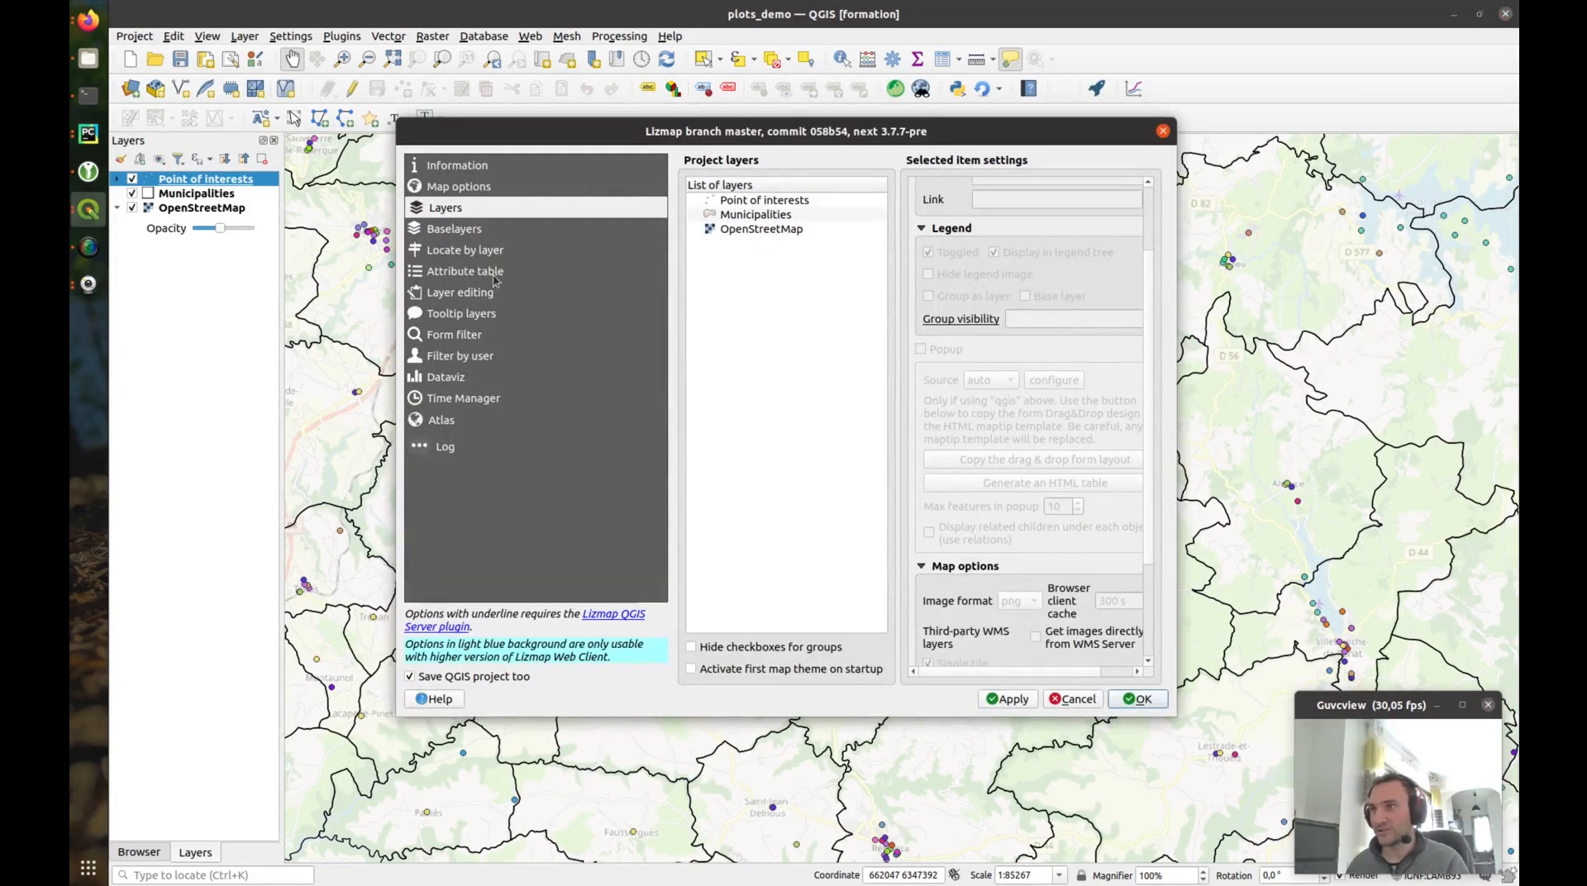
left_click(448, 378)
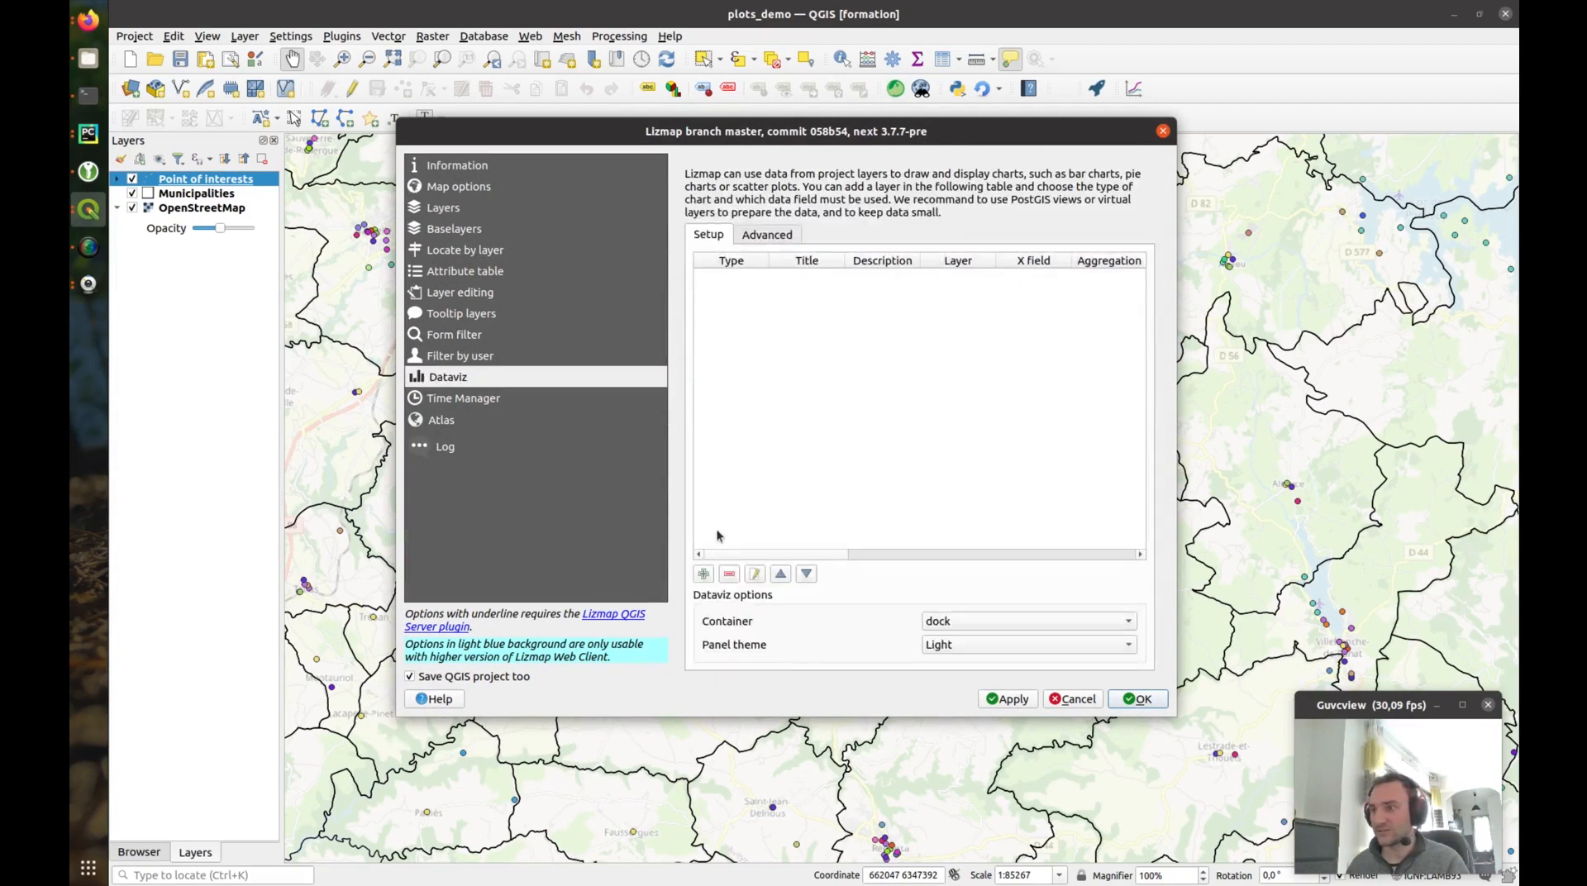
left_click(703, 573)
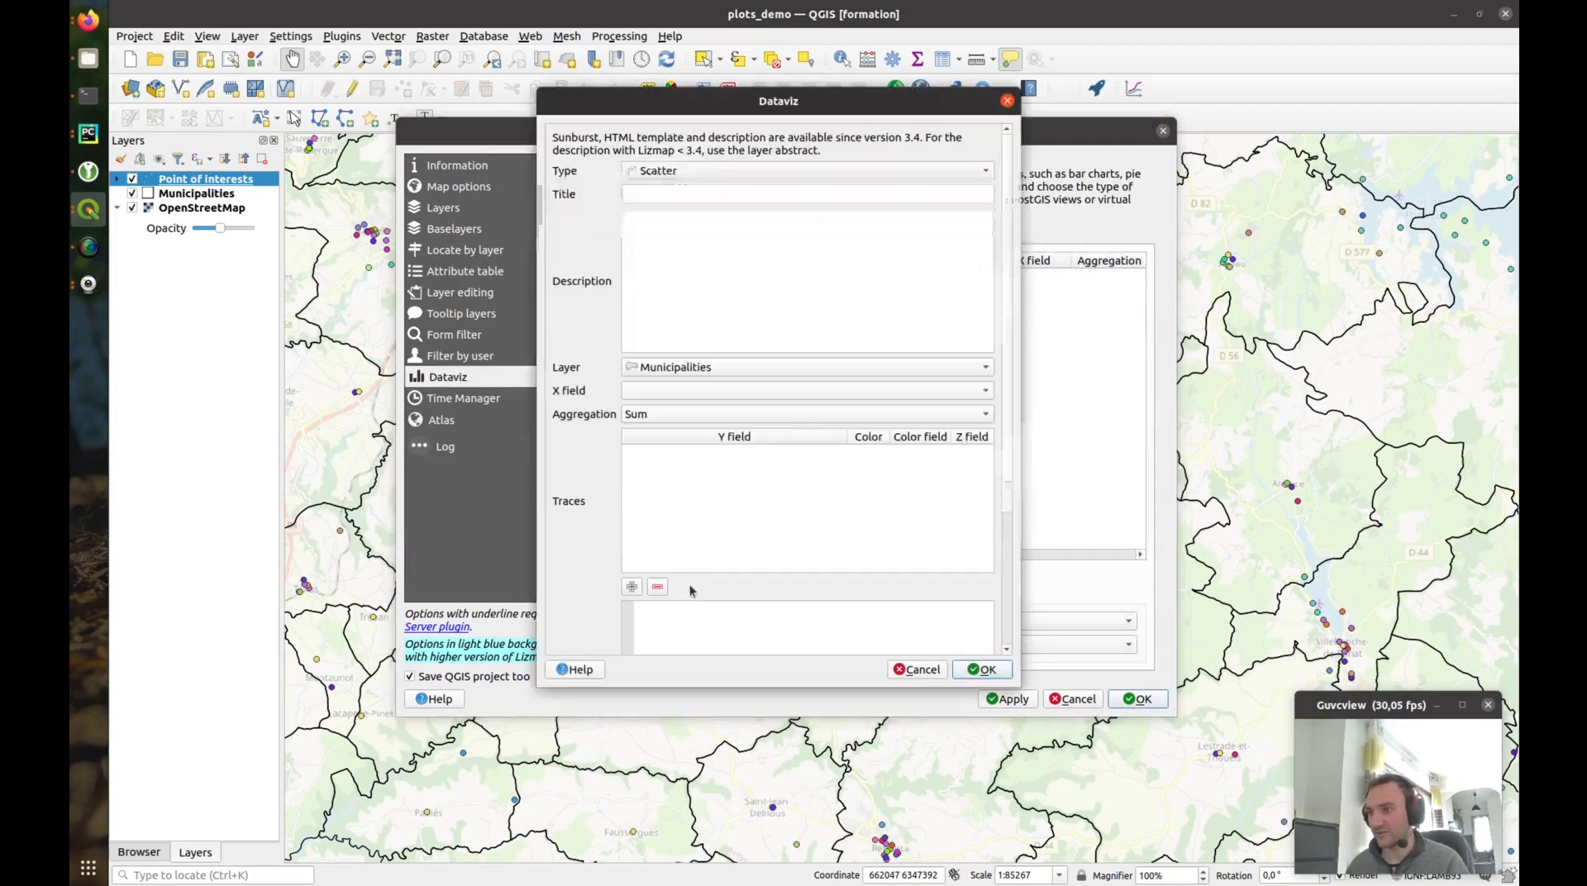
left_click(699, 172)
left_click(673, 252)
left_click(681, 195)
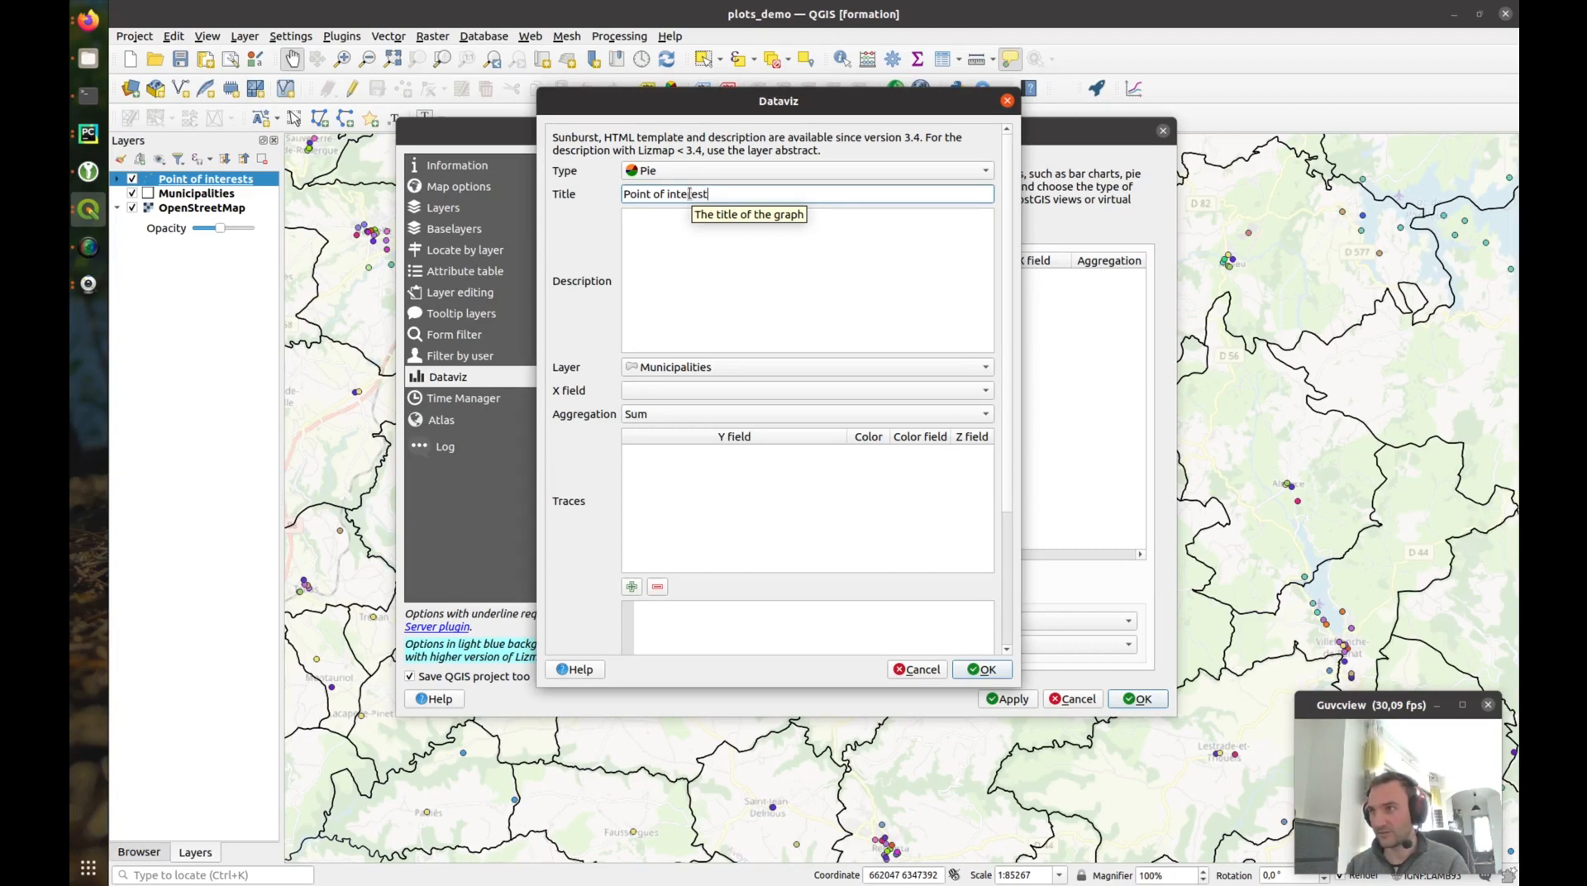
Step: Set the plot's layer to Point of interests, its X field to NATURE and its aggregation to Count
left_click(726, 368)
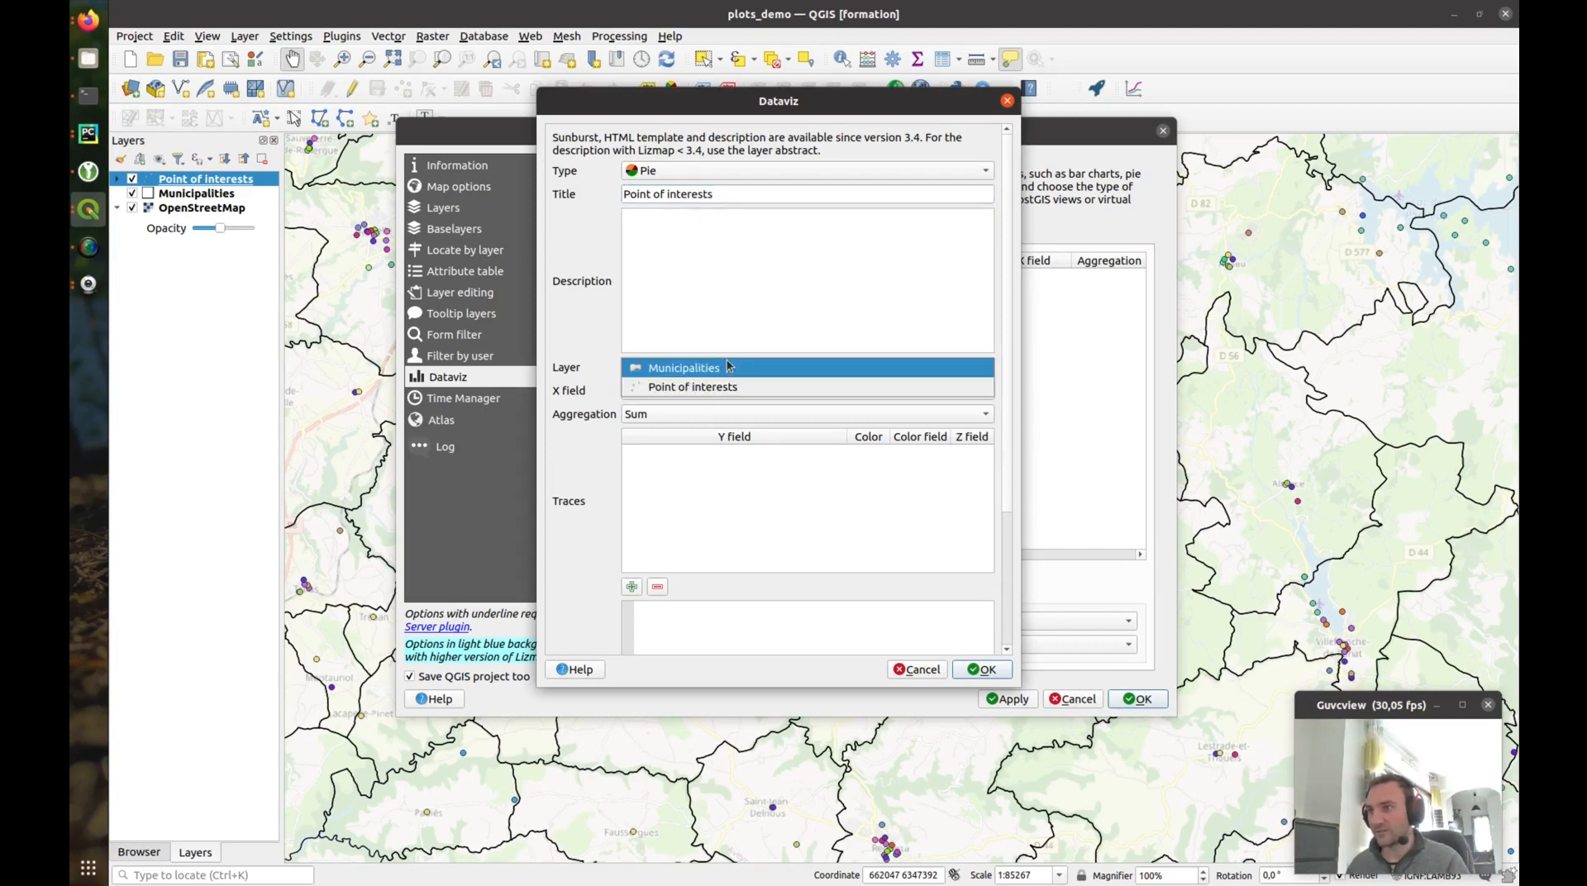
left_click(693, 389)
left_click(693, 391)
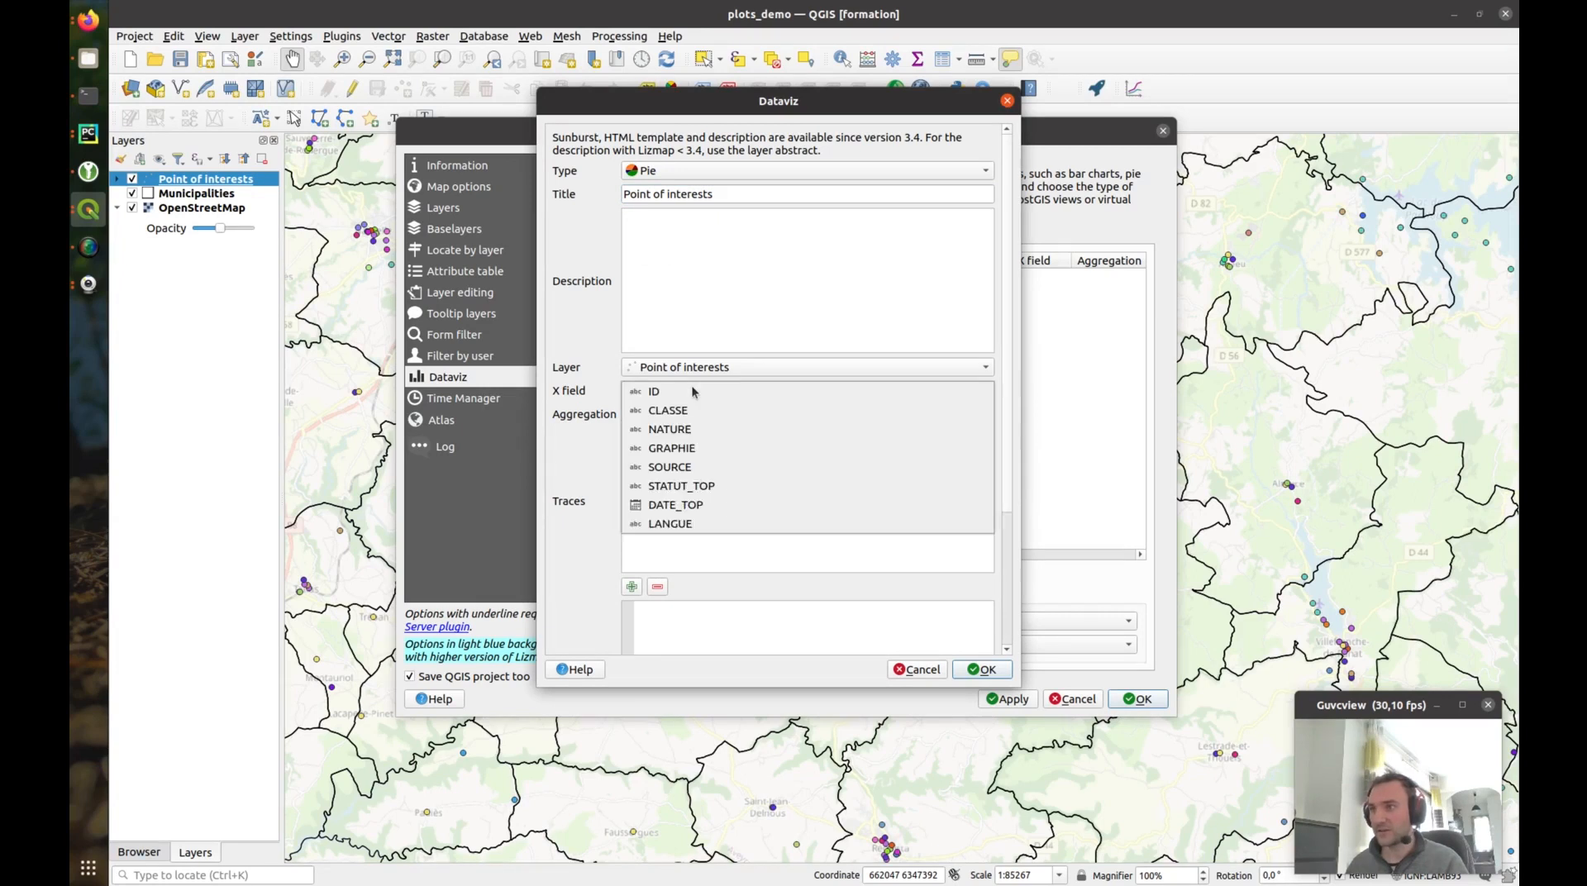
left_click(703, 430)
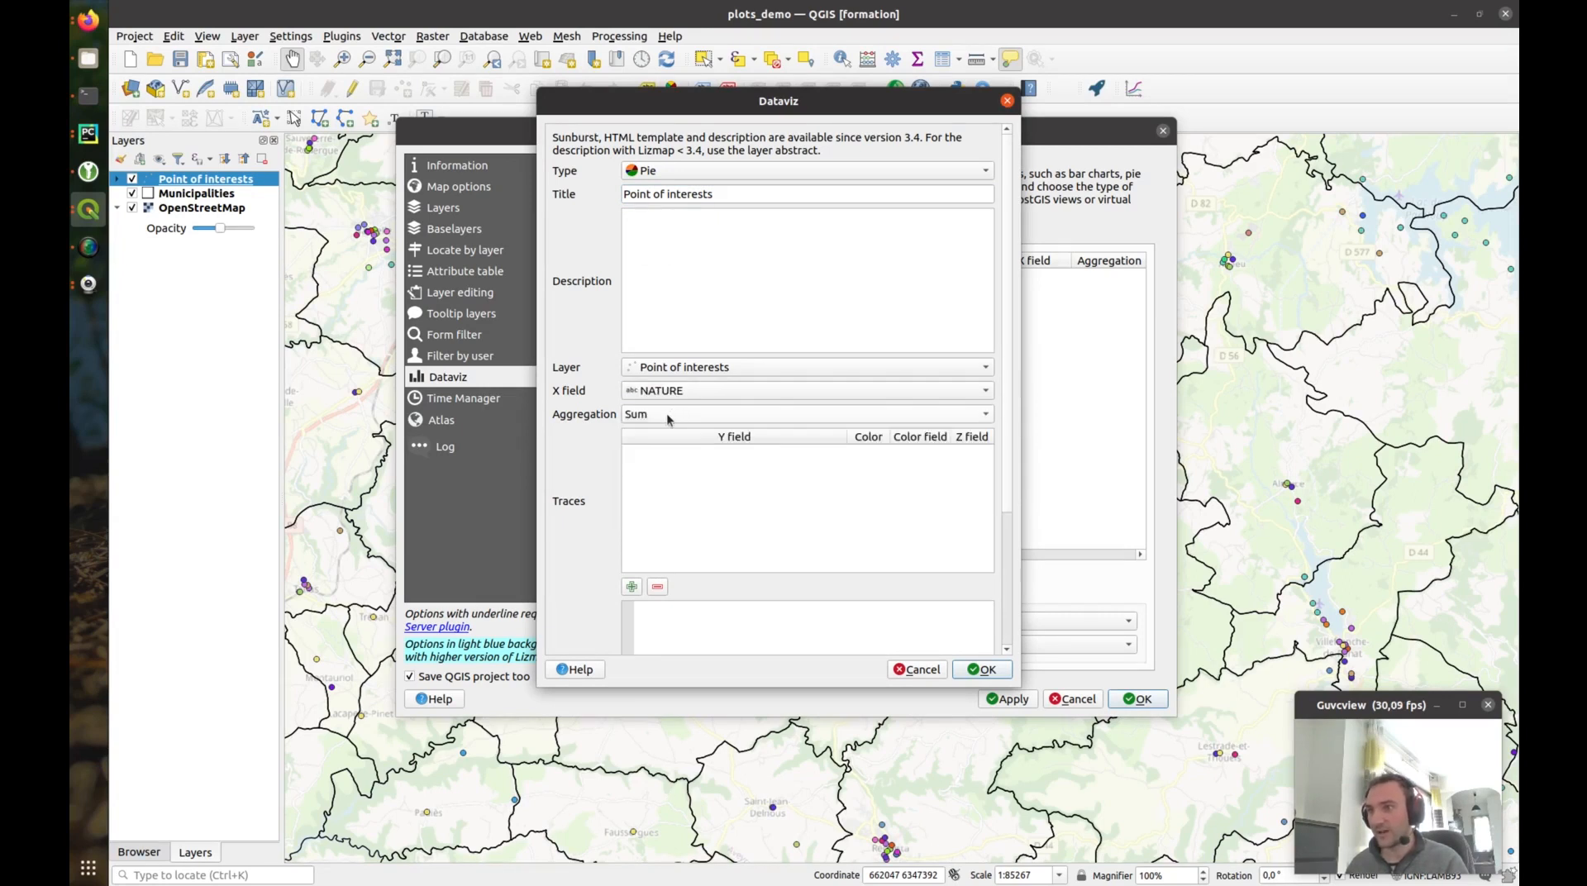
left_click(667, 414)
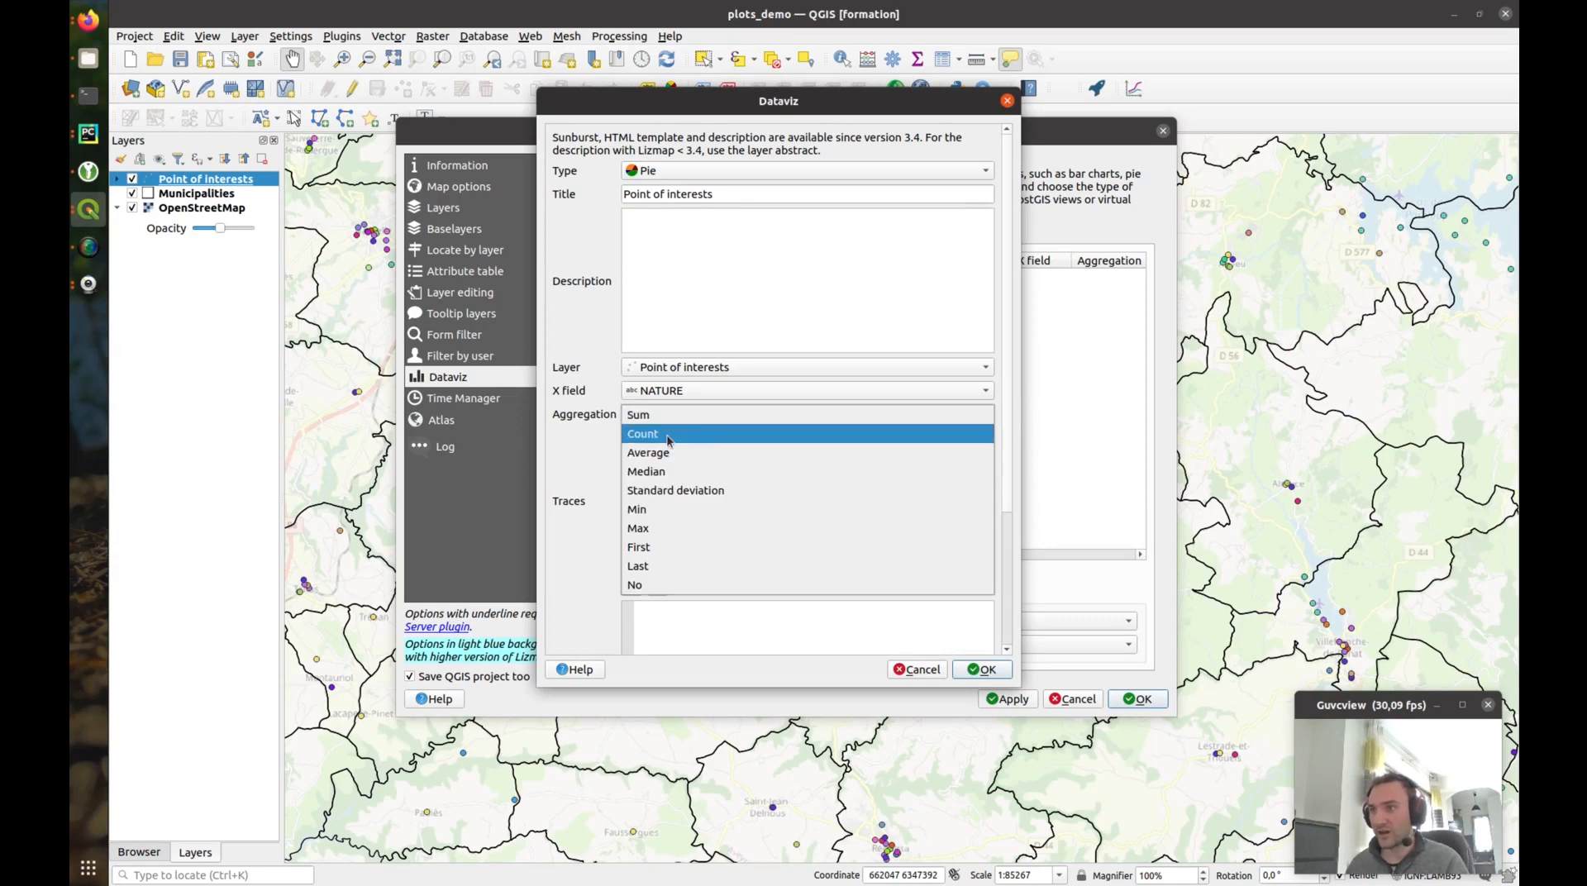
left_click(642, 439)
Step: Add a trace with Y field ID to the pie plot and save the Lizmap configuration
left_click(632, 587)
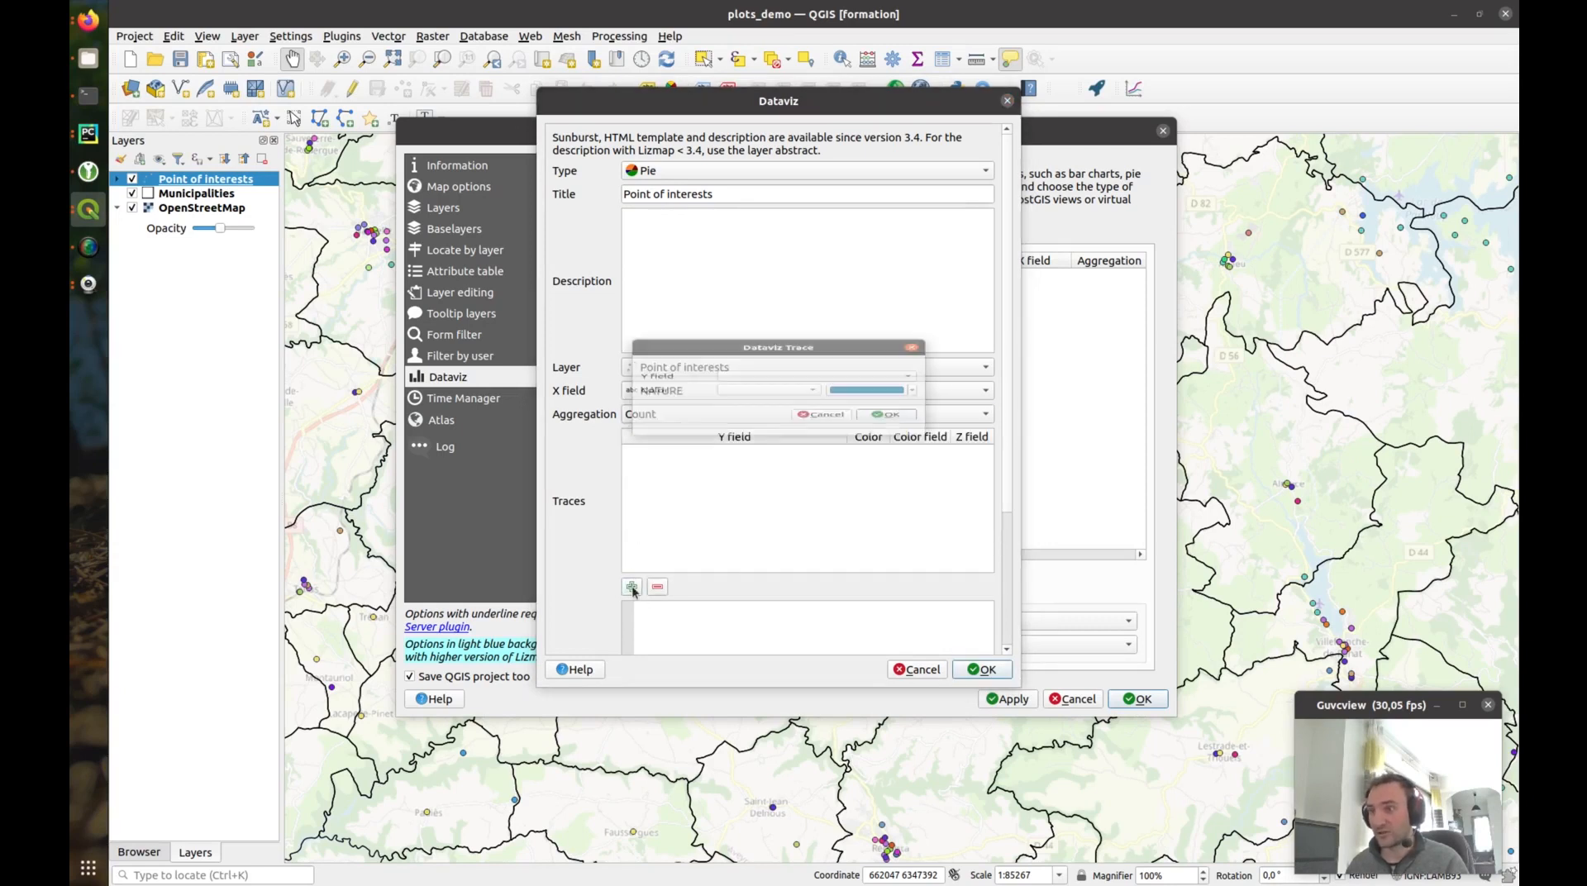
left_click(770, 372)
left_click(771, 373)
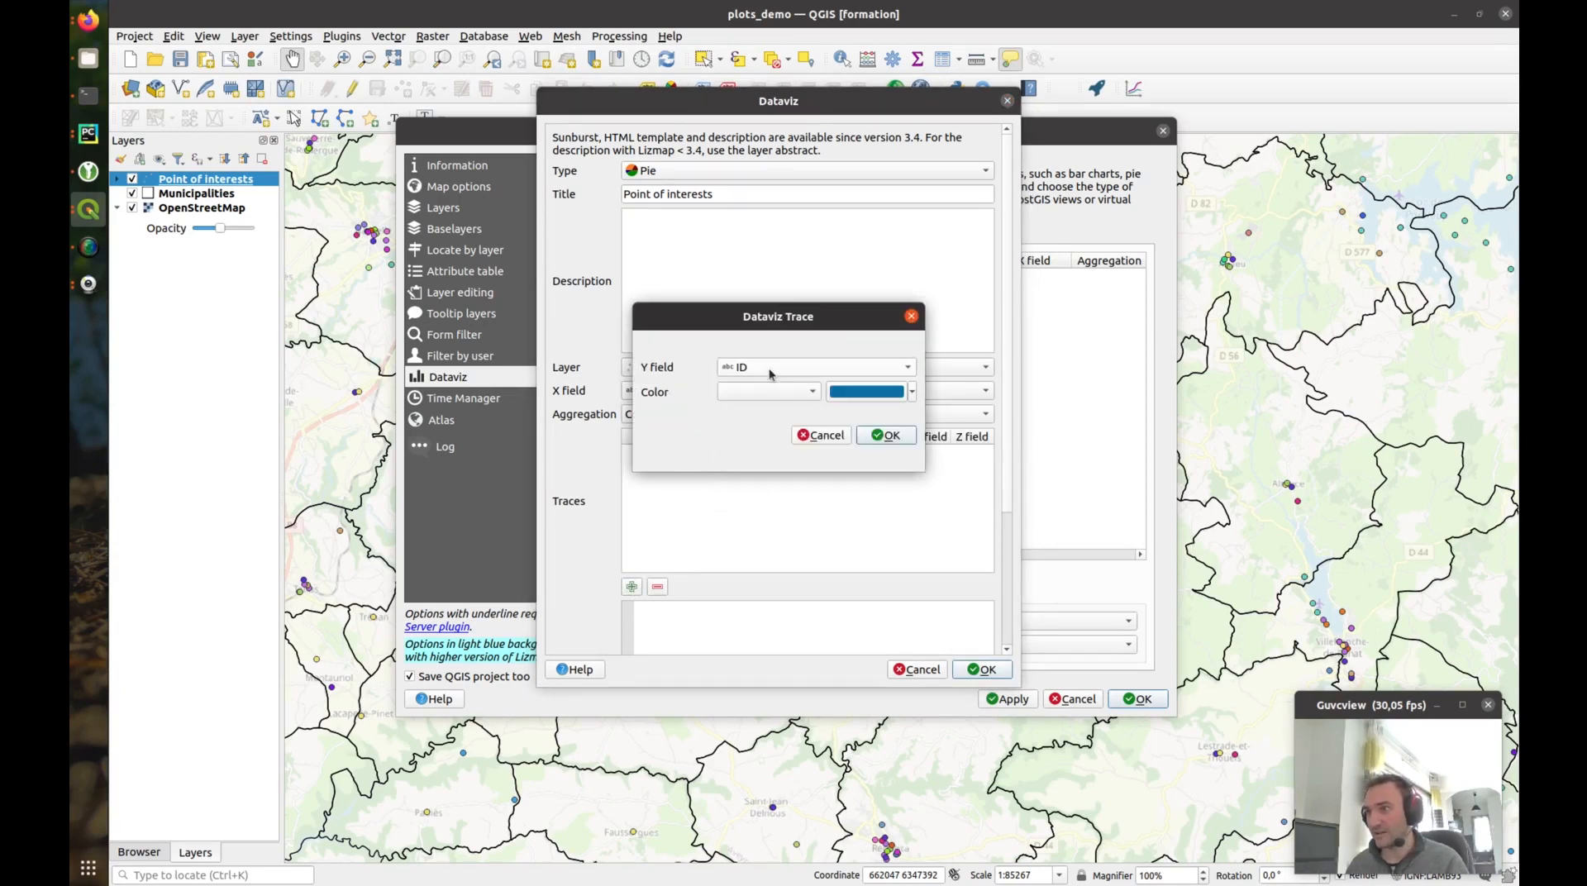
left_click(886, 436)
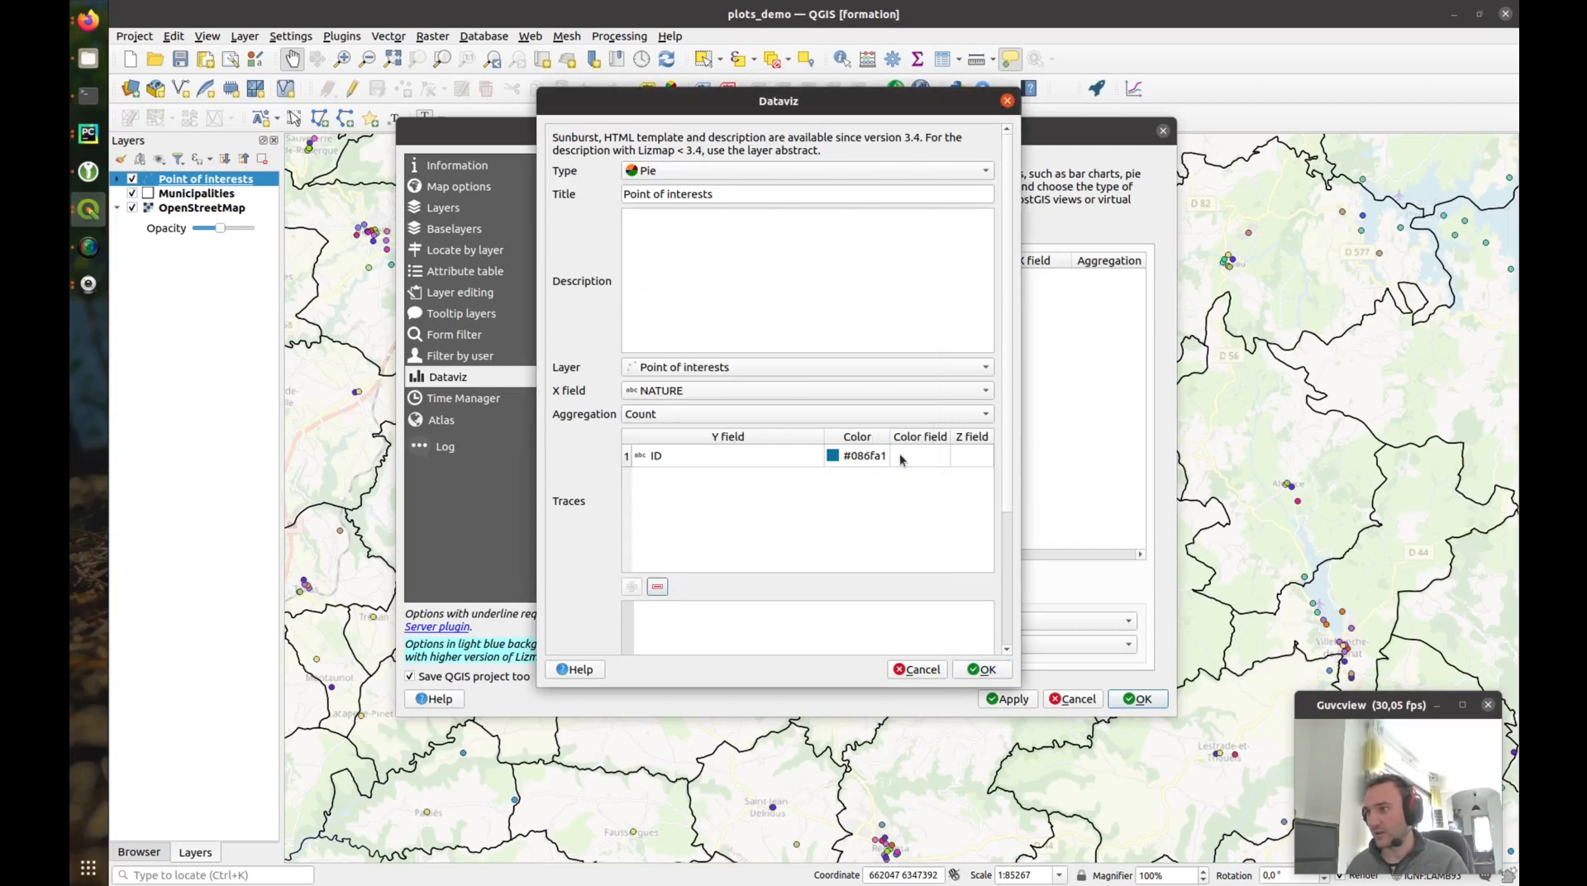
left_click(987, 671)
left_click(1139, 700)
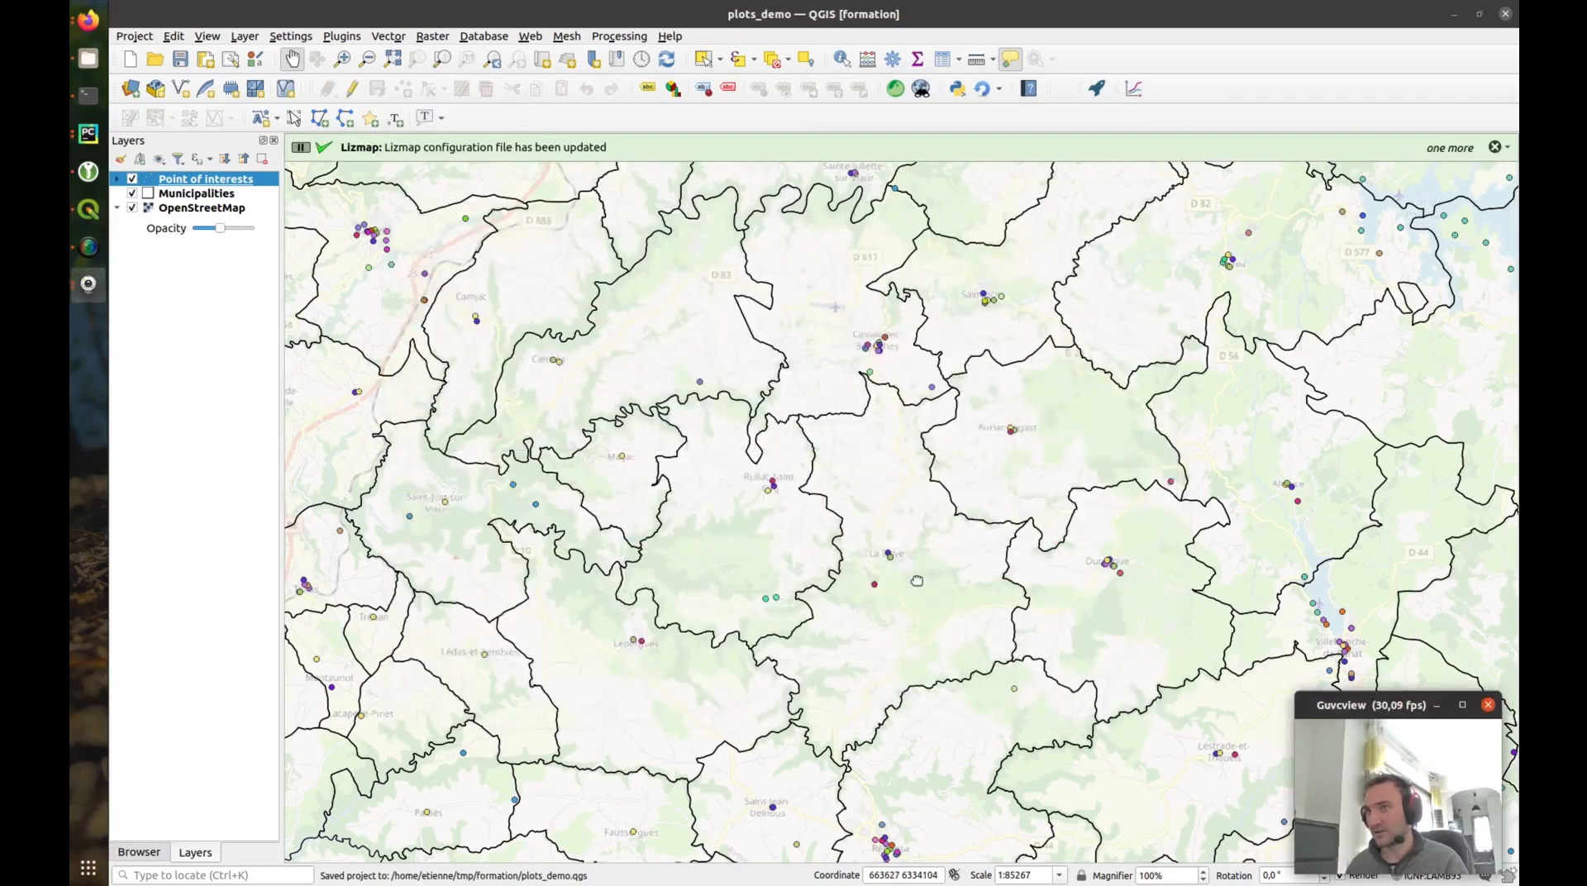
Step: Switch to Firefox, reload the plots_demo web map, and examine the Point of interests pie chart in Dataviz
key("alt+Tab")
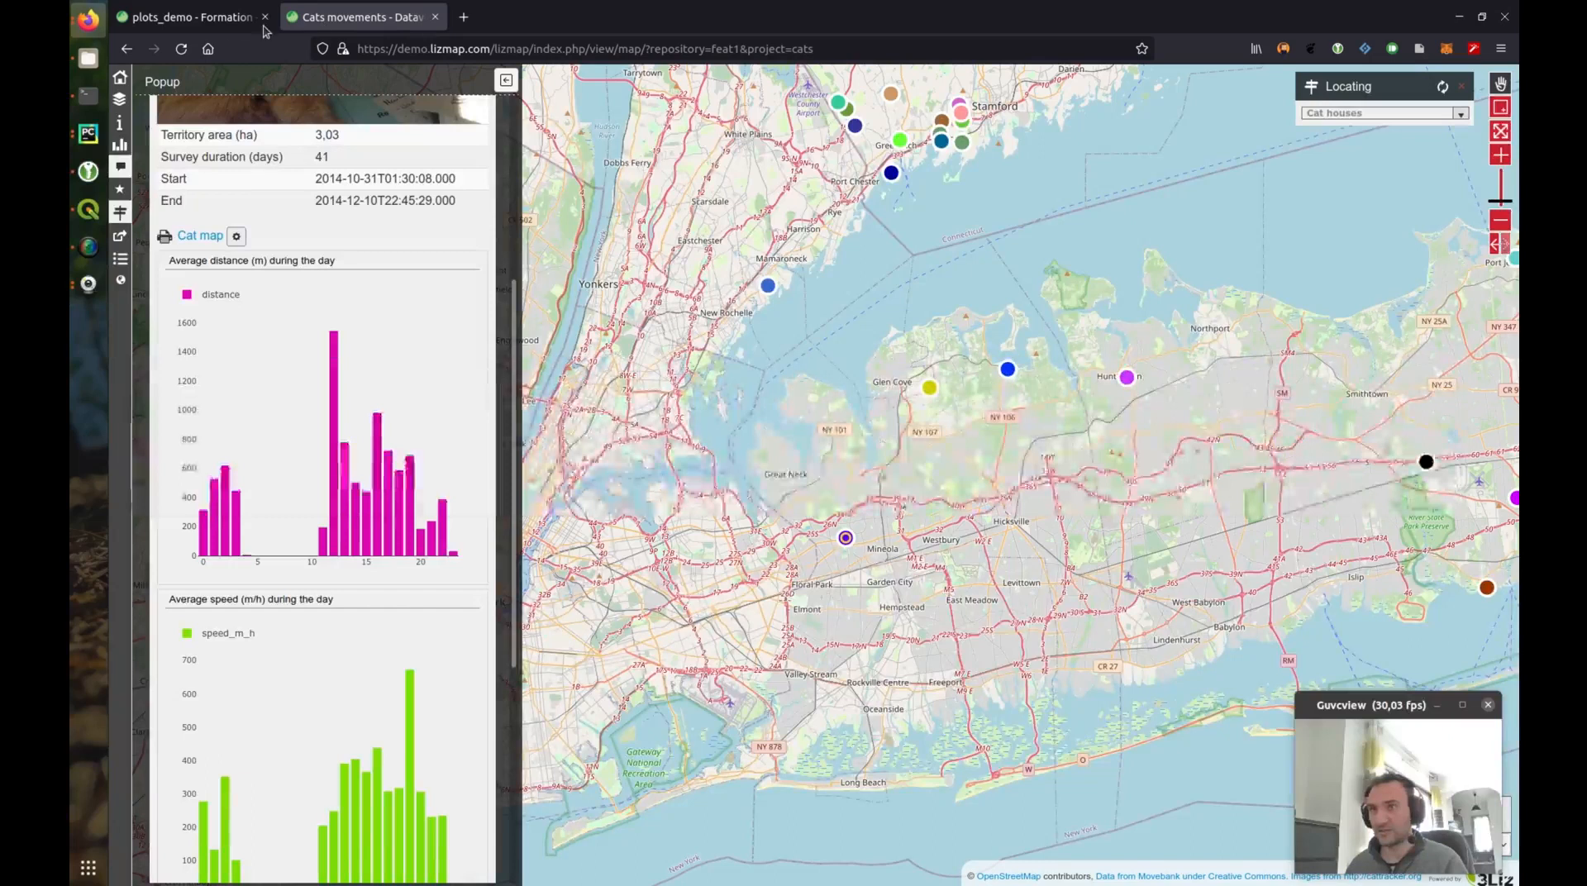
left_click(240, 18)
key("F5")
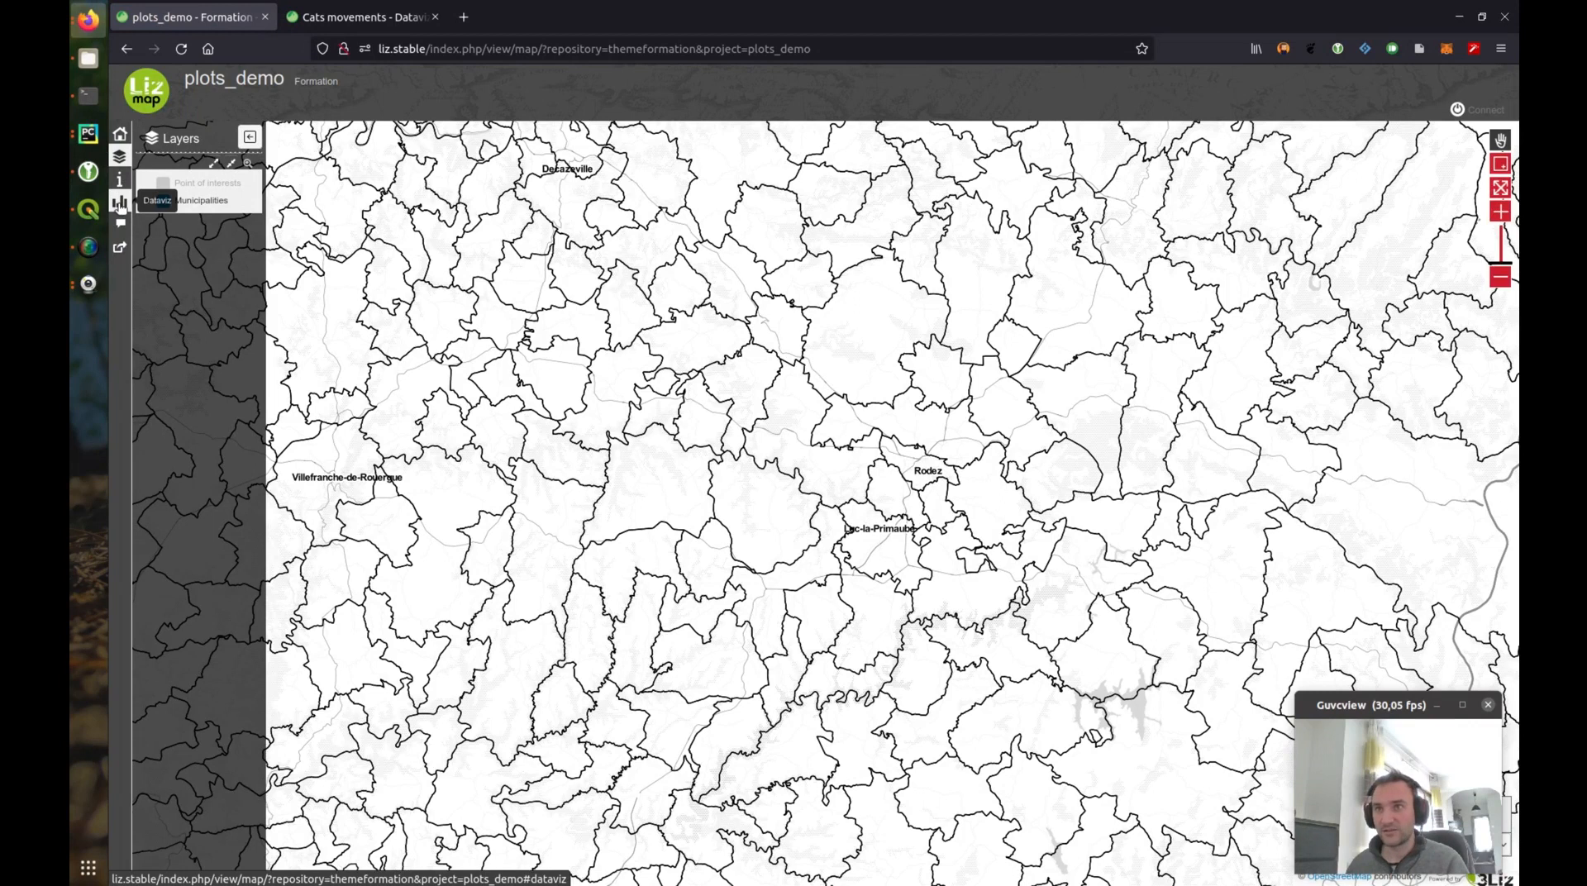
left_click(120, 202)
mouse_move(392, 219)
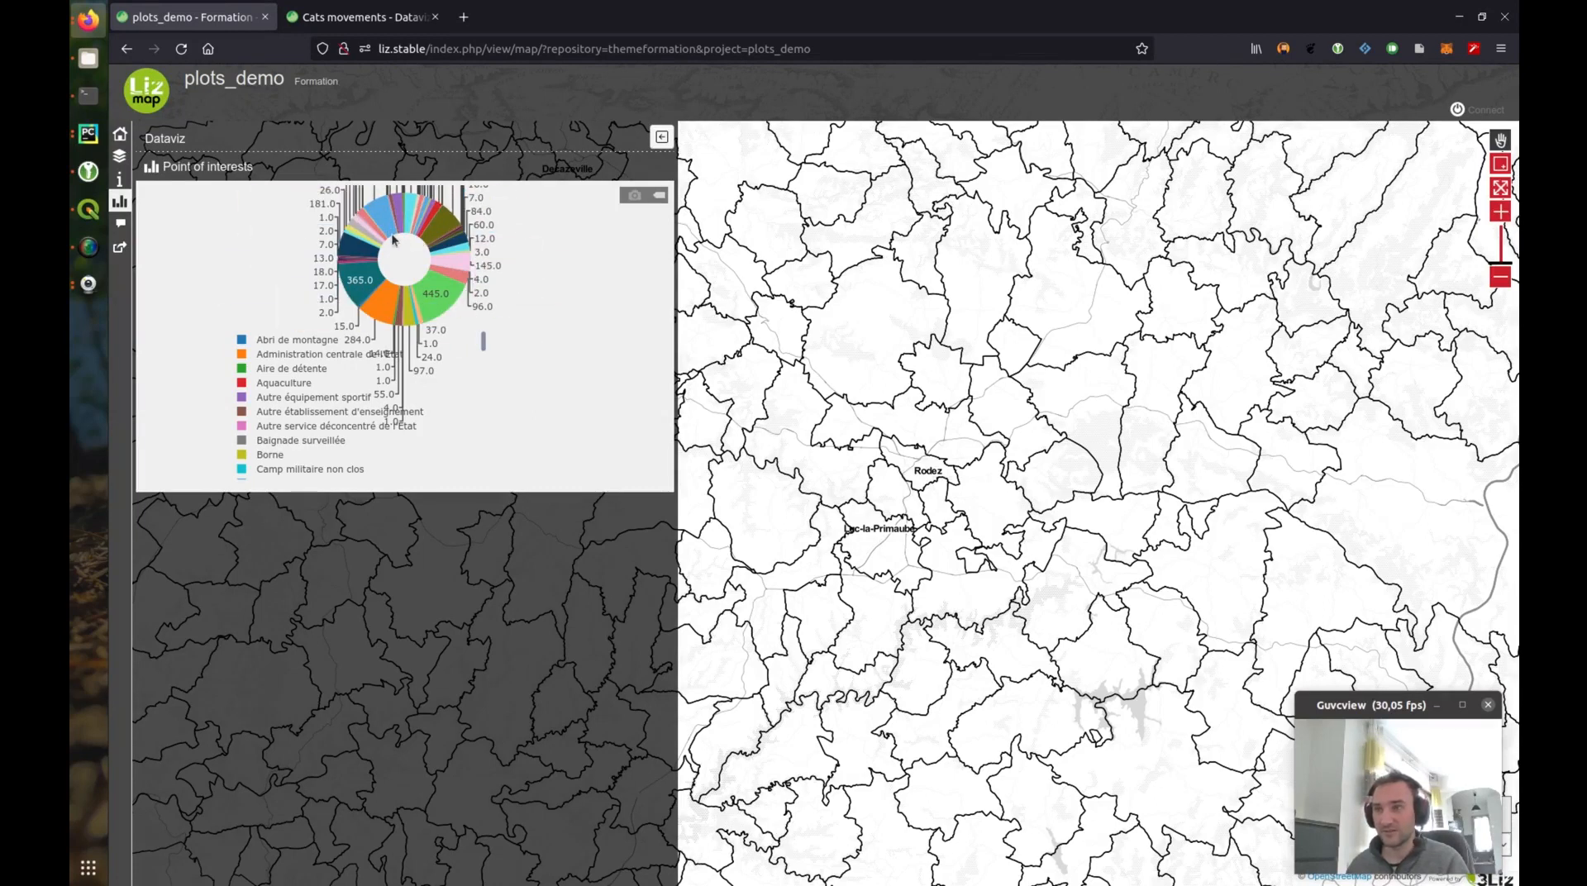
mouse_move(361, 285)
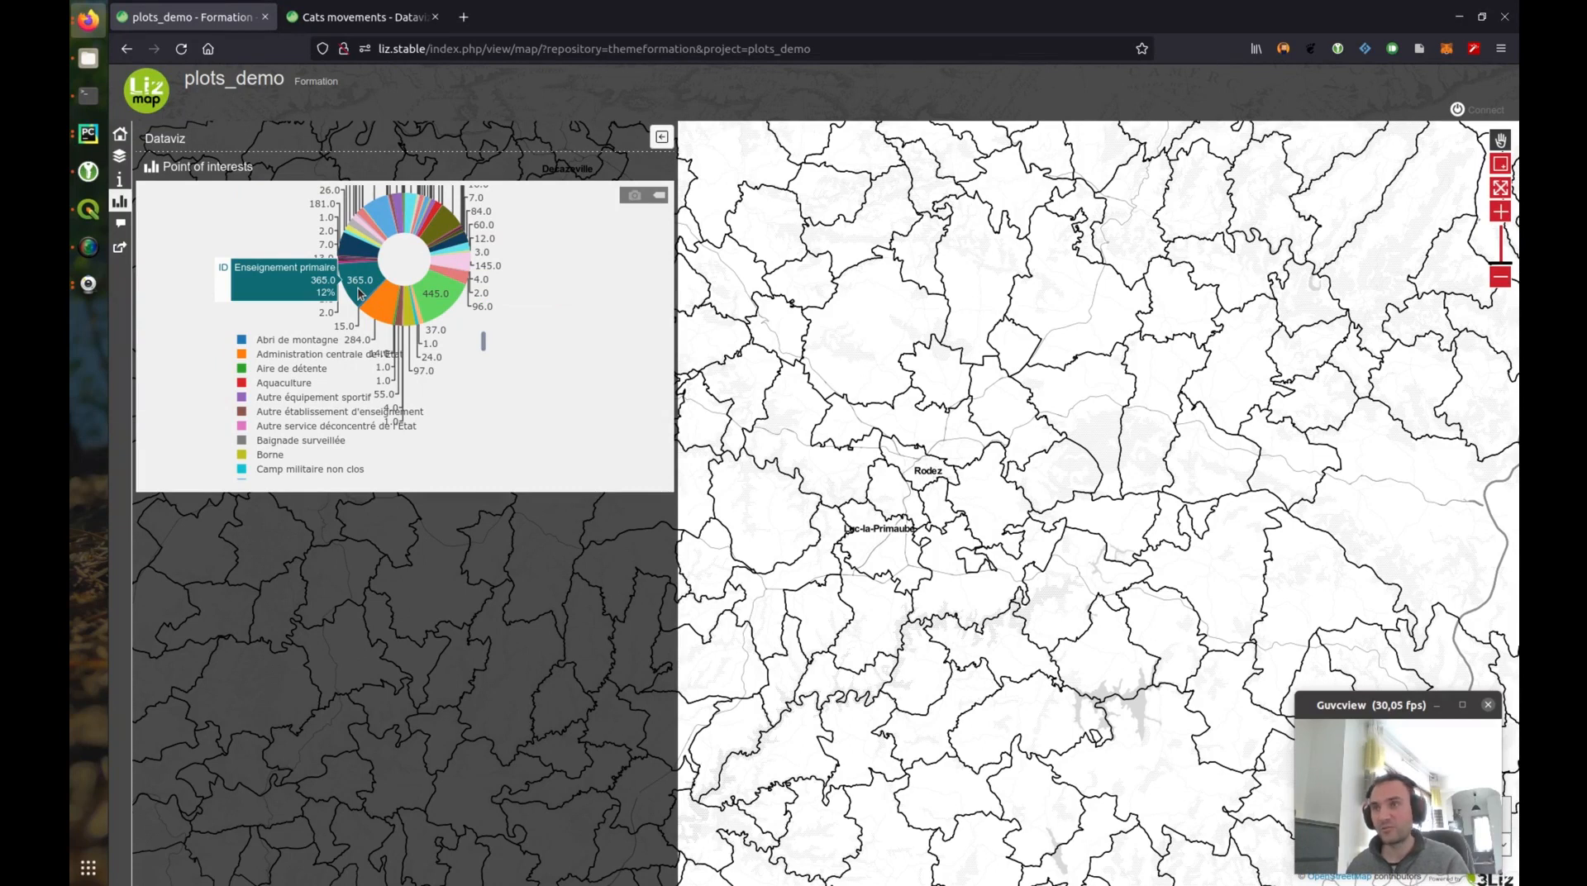
Step: Examine the slices of the Point of interests pie chart and read through its legend of natures
mouse_move(439, 300)
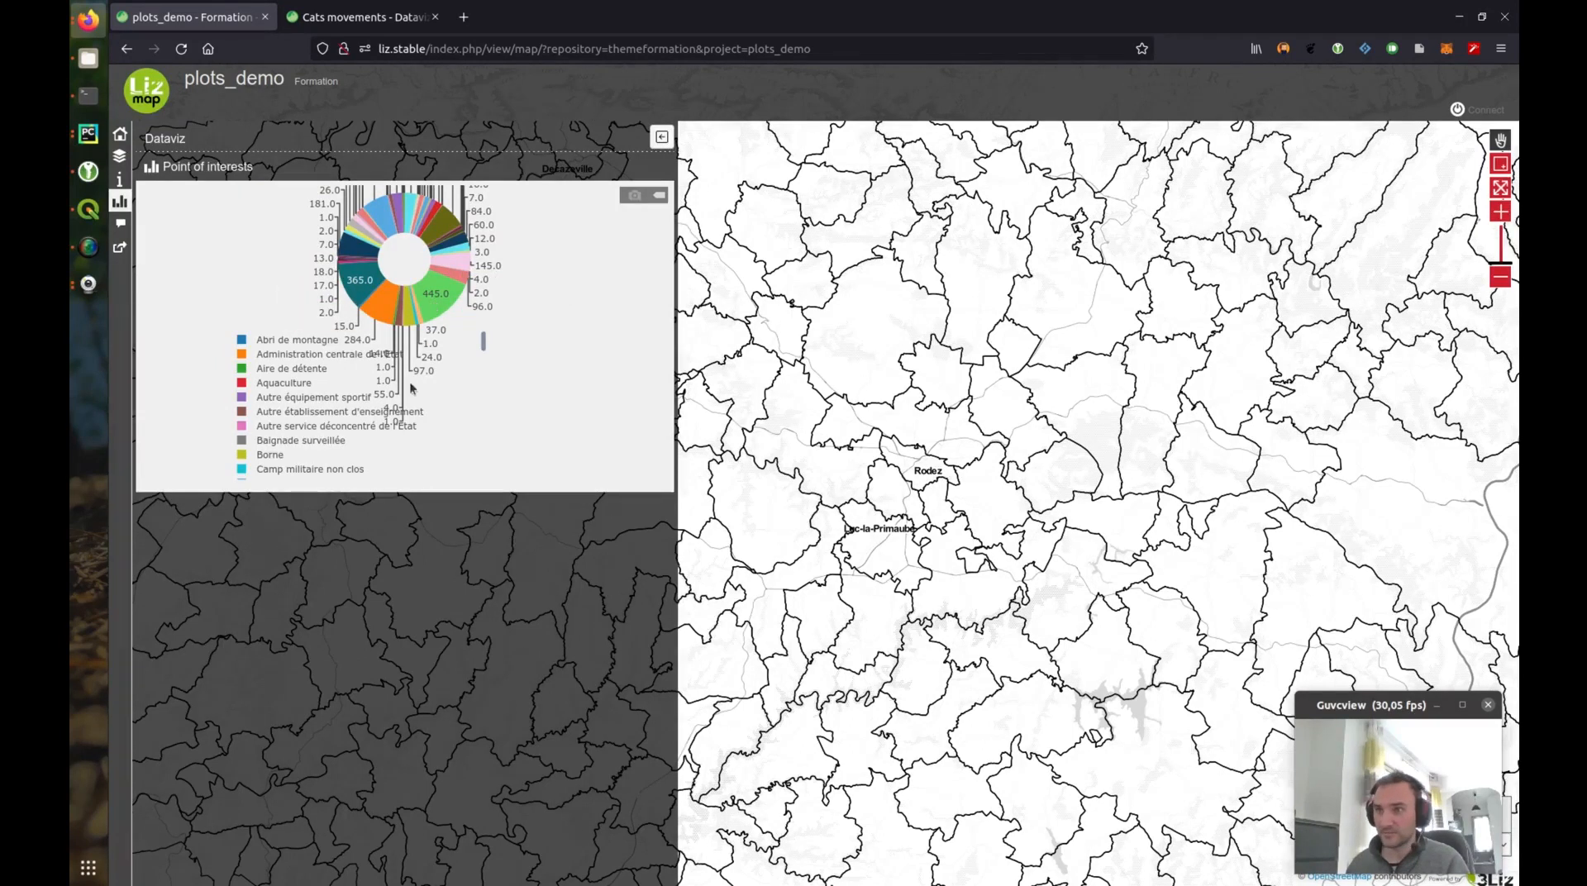
scroll(334, 411, "down", 5)
scroll(330, 404, "up", 5)
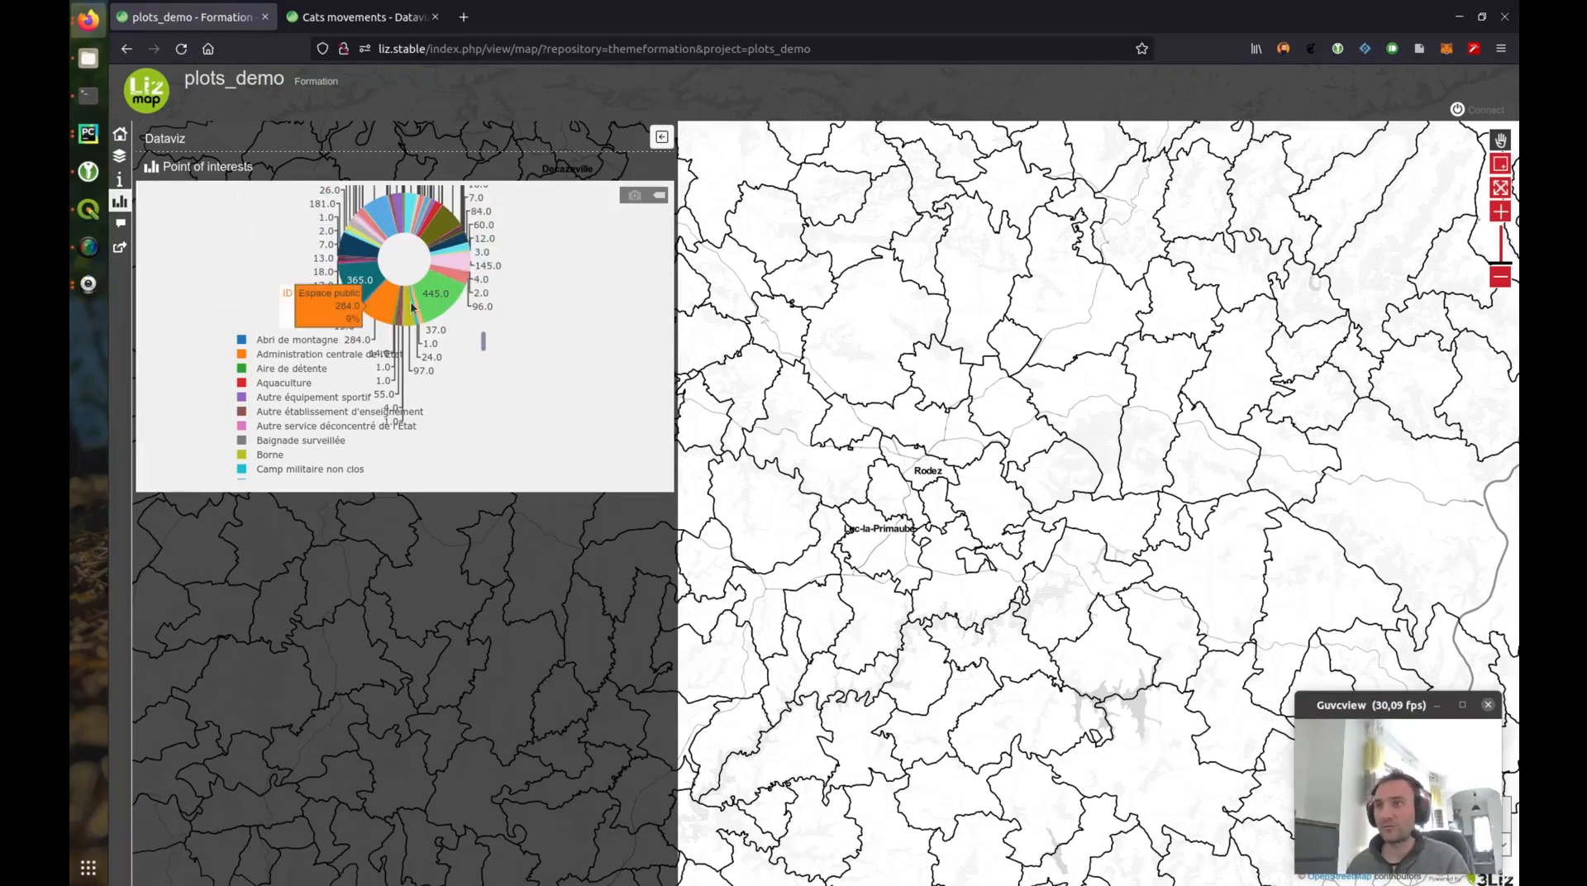
scroll(332, 360, "down", 5)
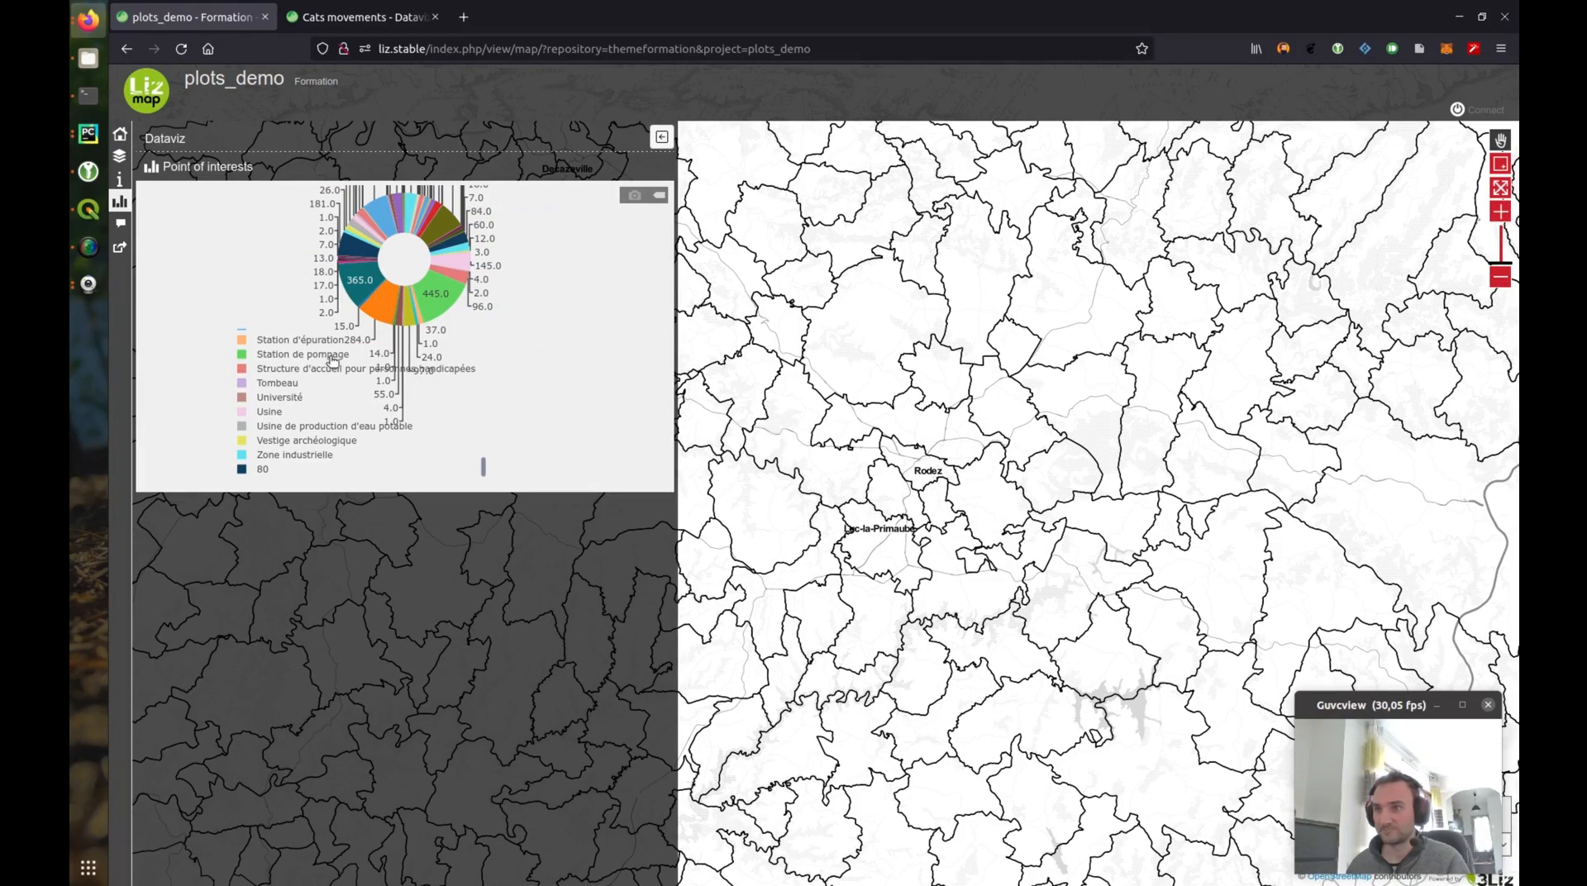
scroll(332, 359, "up", 5)
Step: View the municipality popup for Rodez on the map, and for a municipality northwest of it
left_click_drag(858, 375, 891, 334)
scroll(962, 449, "up", 1)
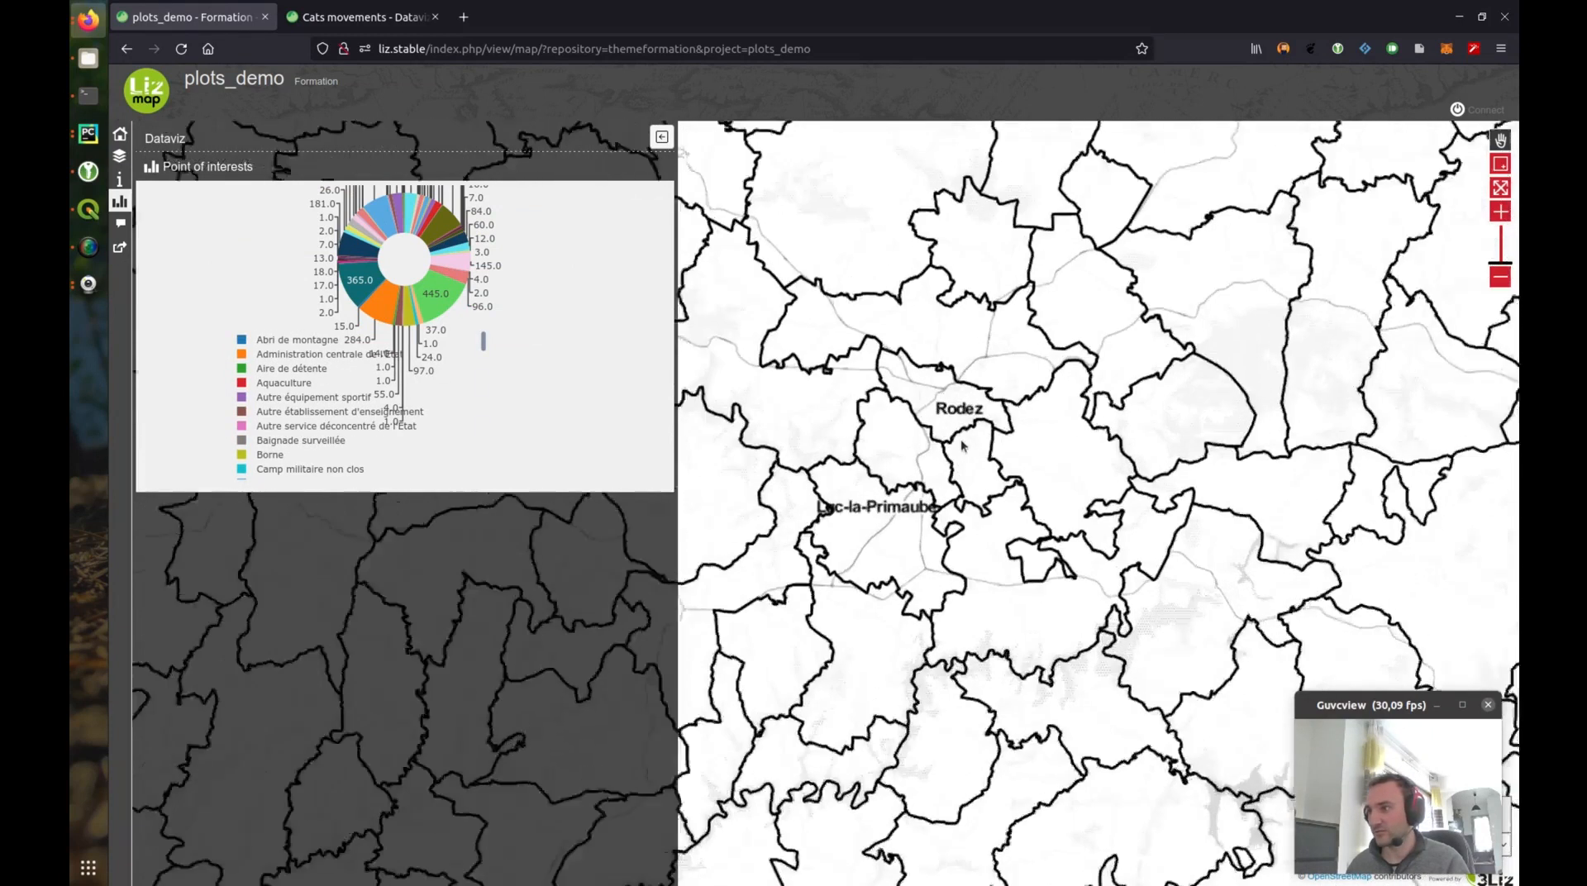
left_click(924, 385)
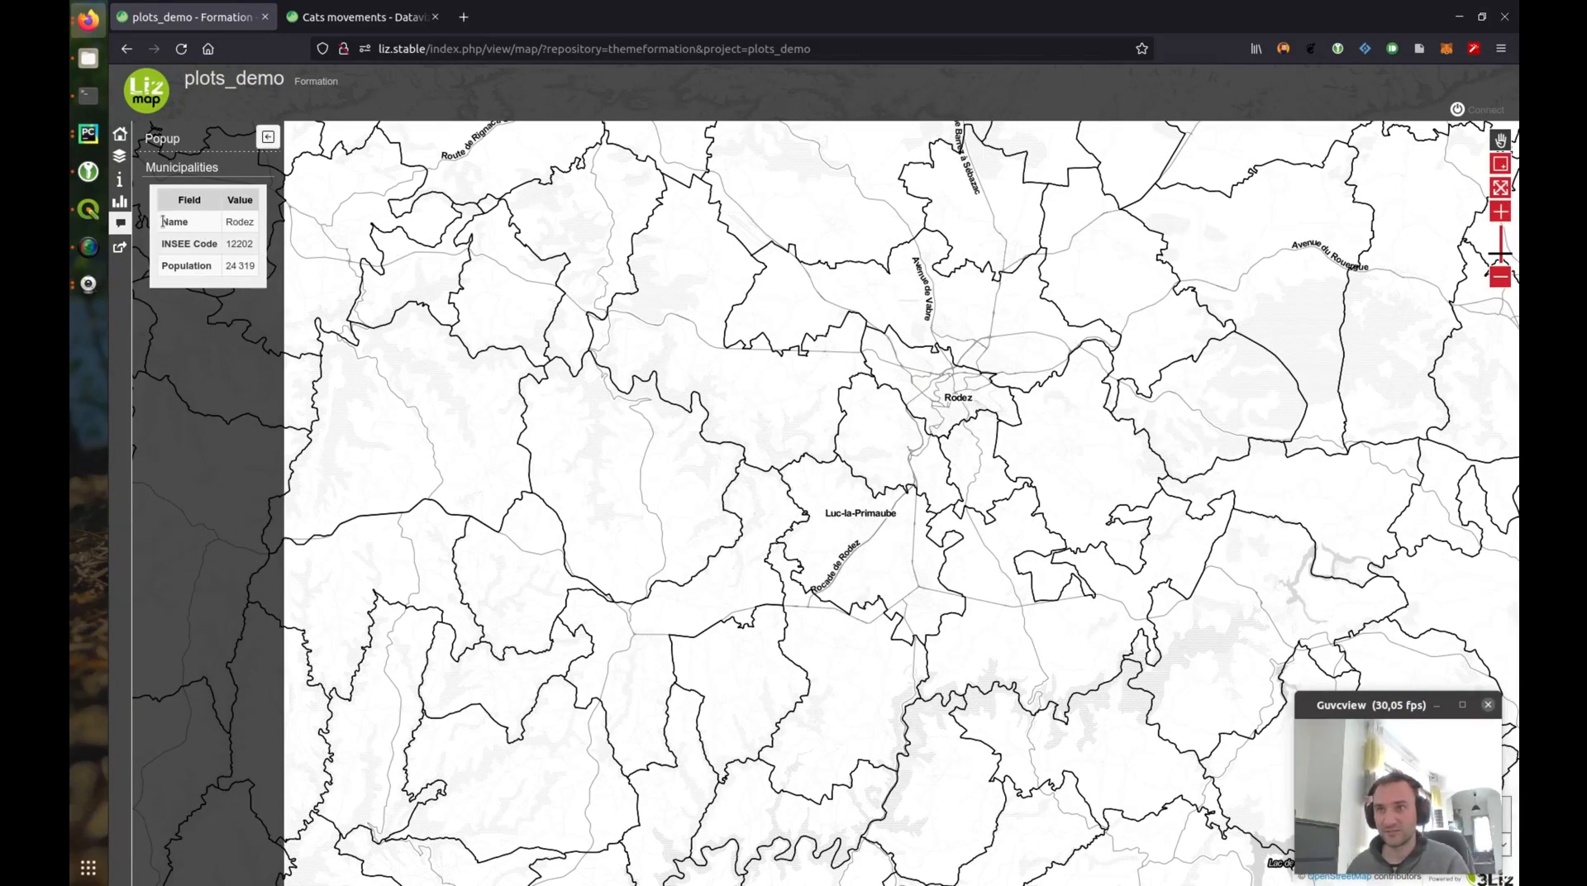
left_click_drag(163, 221, 233, 222)
left_click(207, 237)
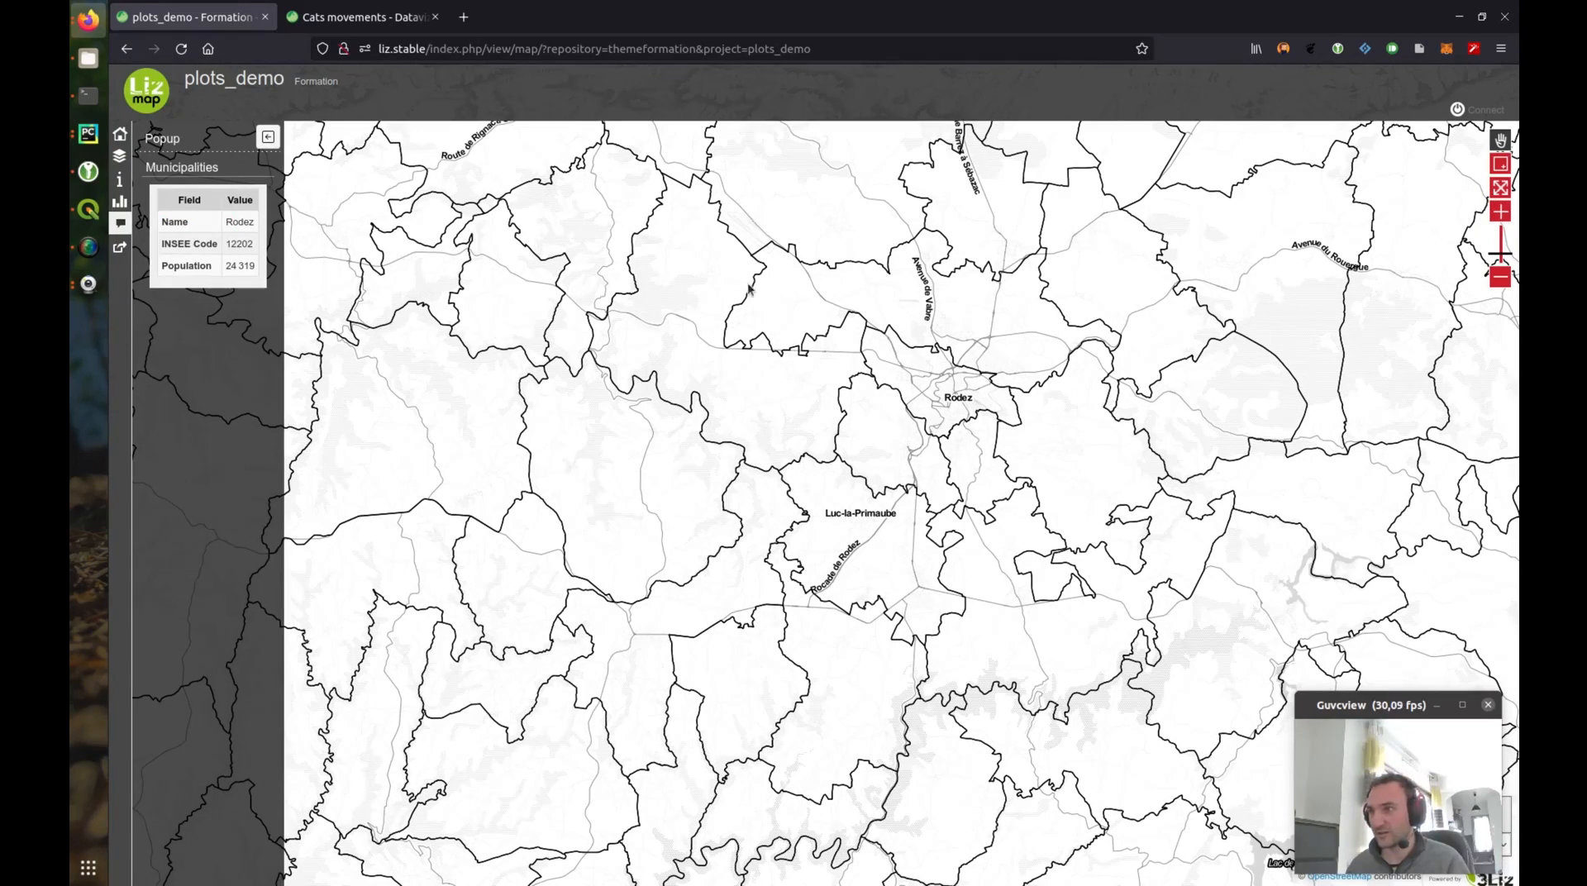
left_click(765, 304)
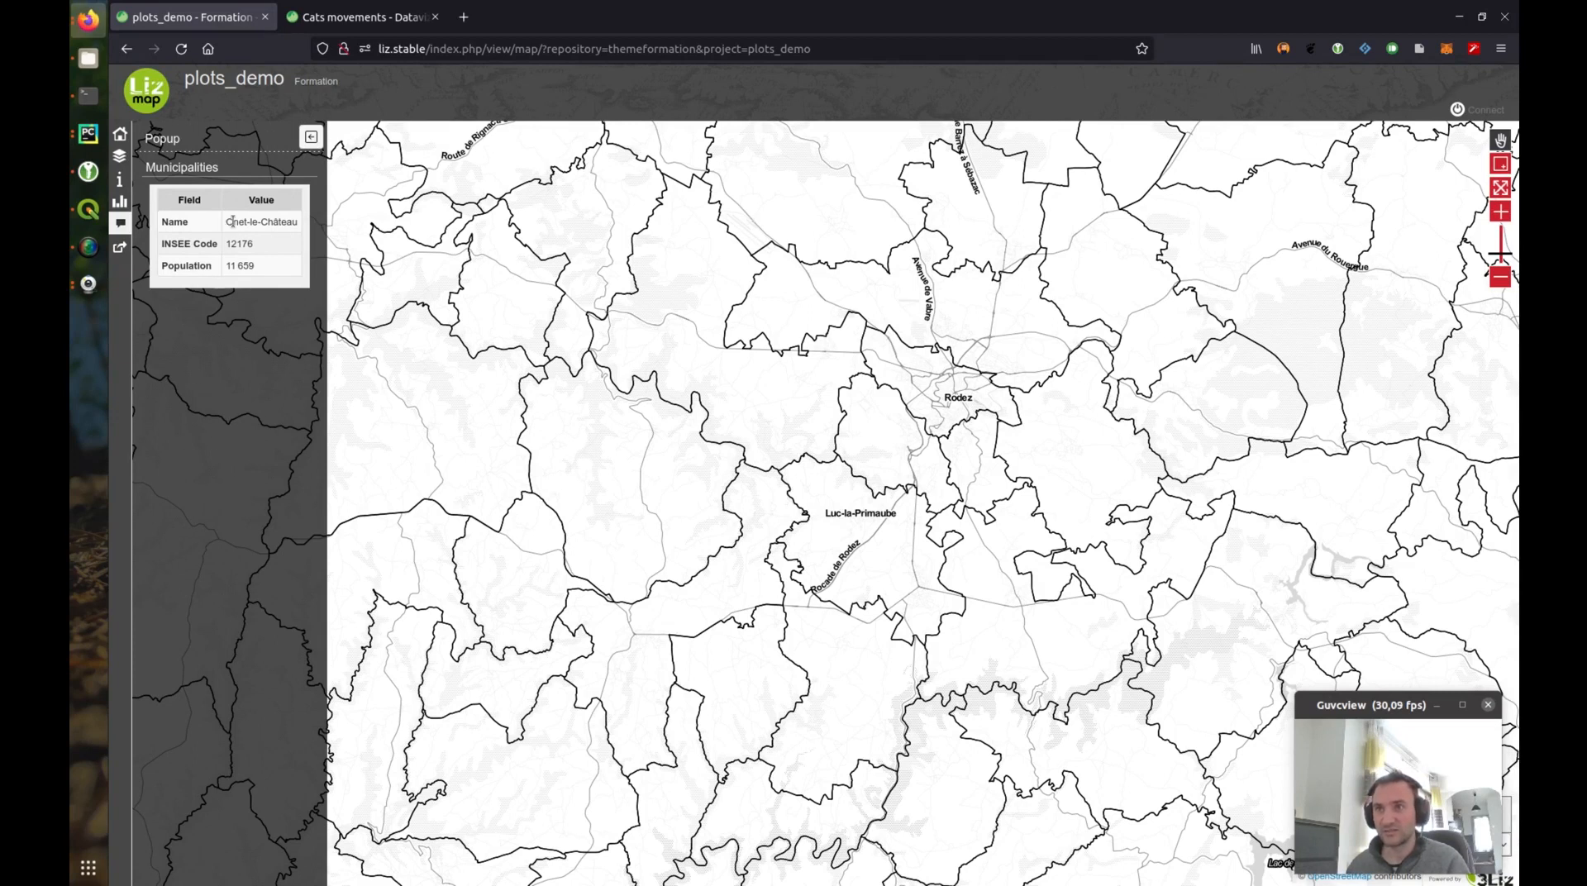
Step: Switch to QGIS and inspect the Point of interests layer's attribute table, then close it
left_click(89, 210)
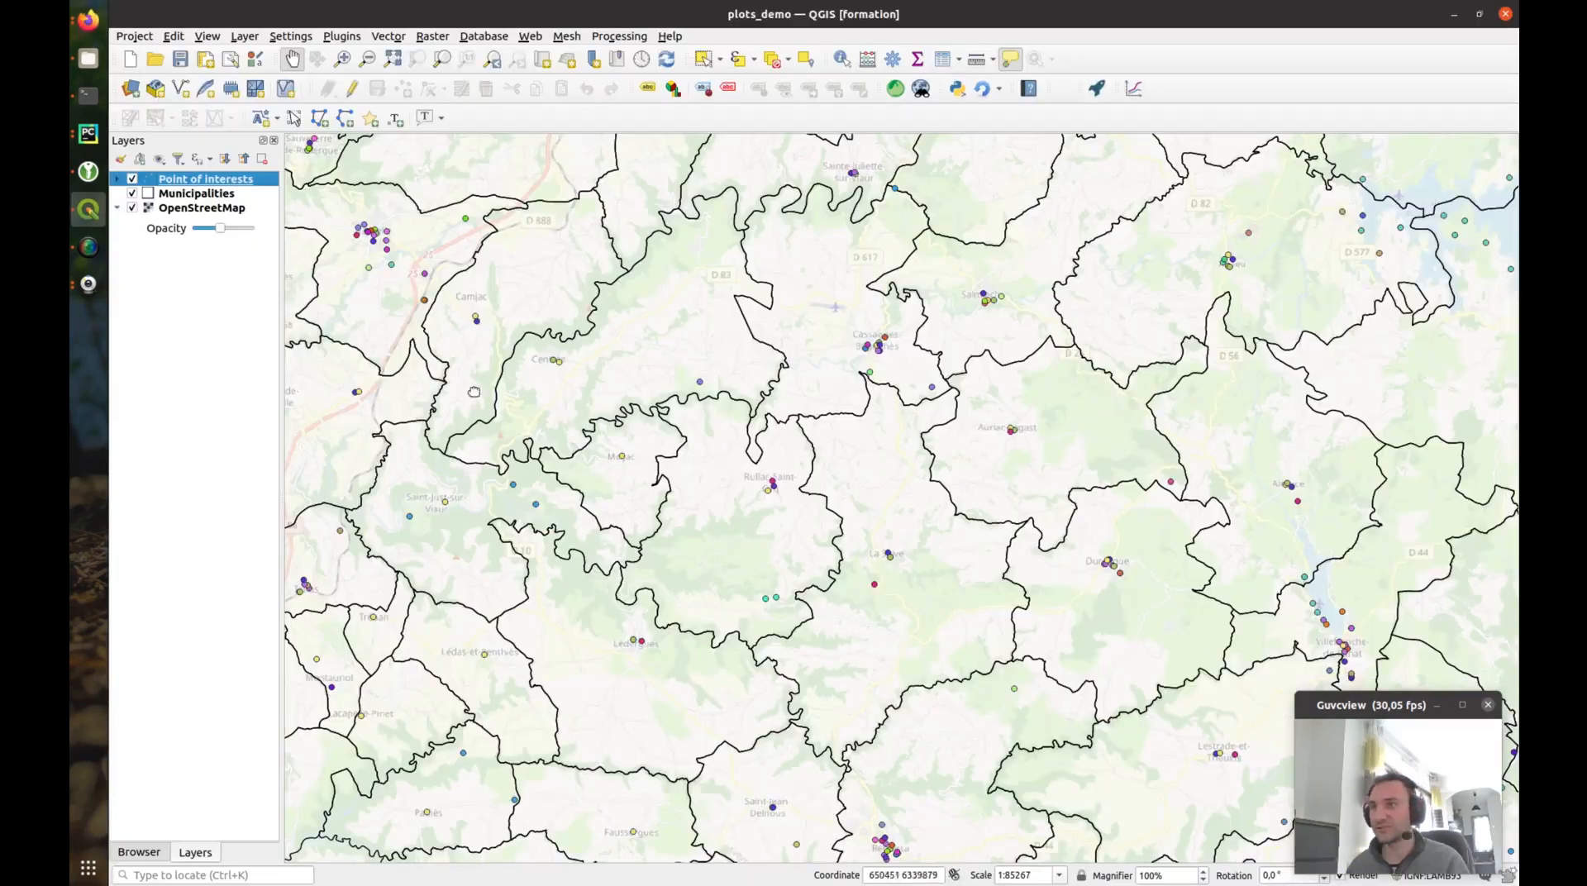
right_click(190, 181)
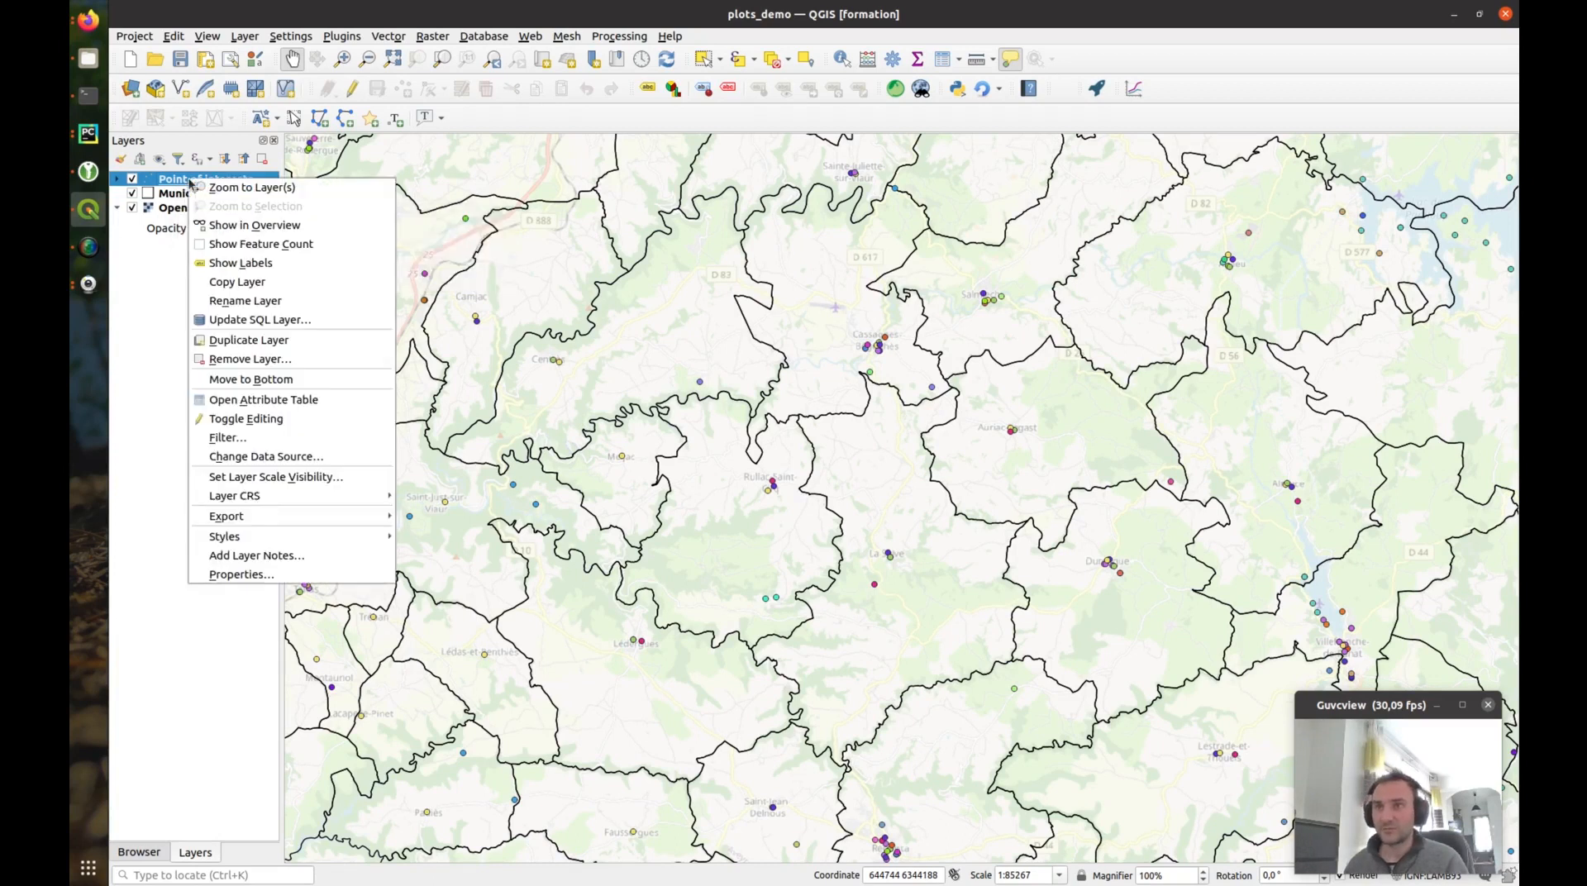
left_click(290, 405)
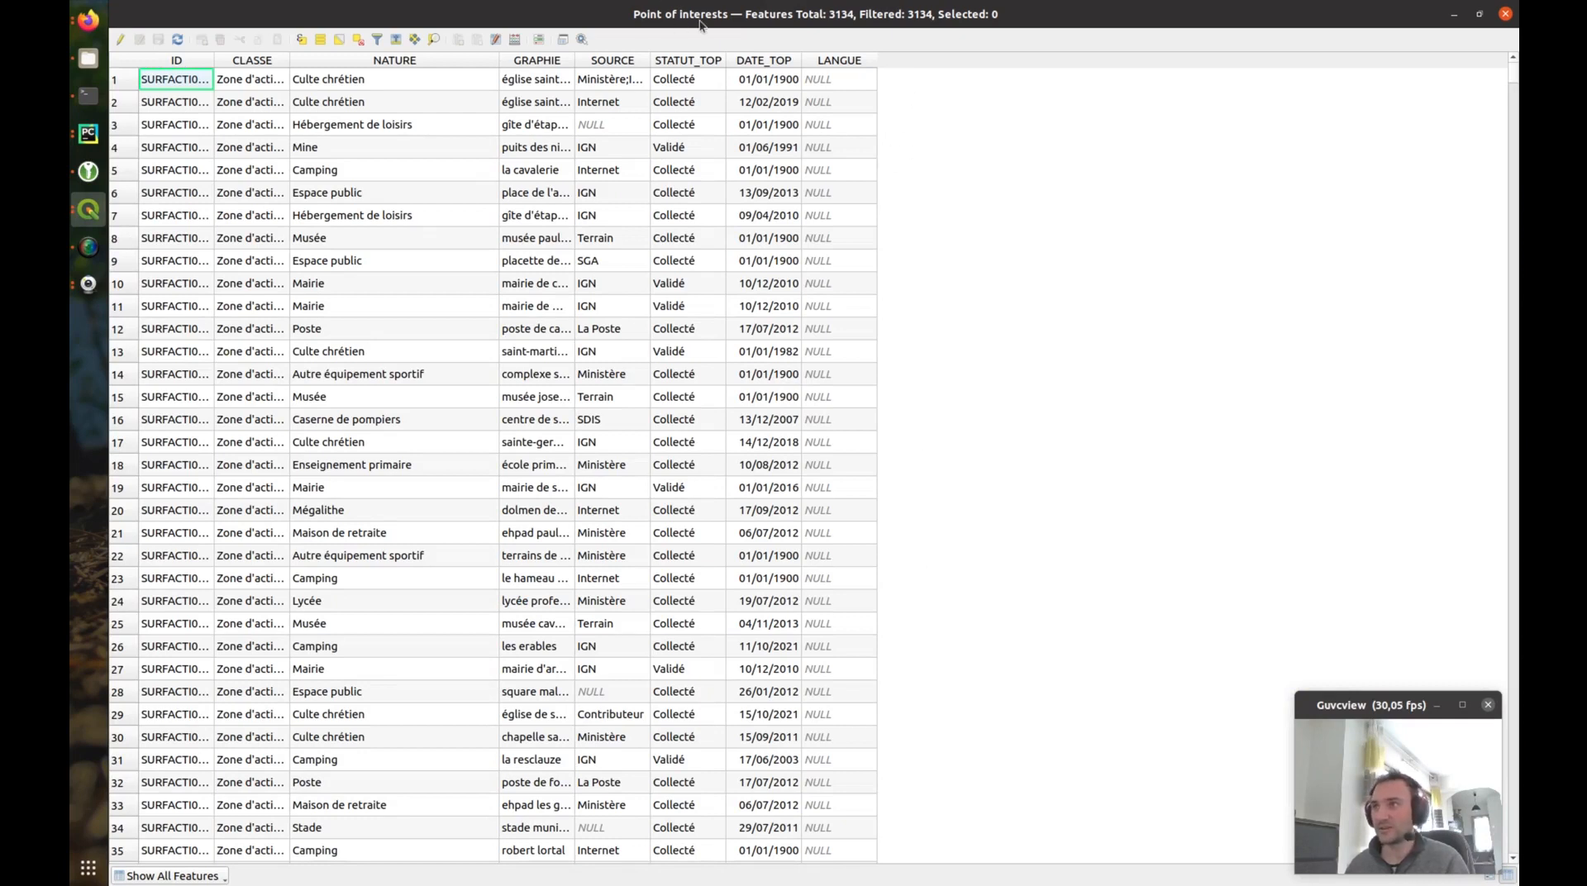
left_click(1506, 14)
Step: Open the Join attributes by location algorithm from the Processing Toolbox and set Municipalities as the join layer for Point of interests
left_click(619, 35)
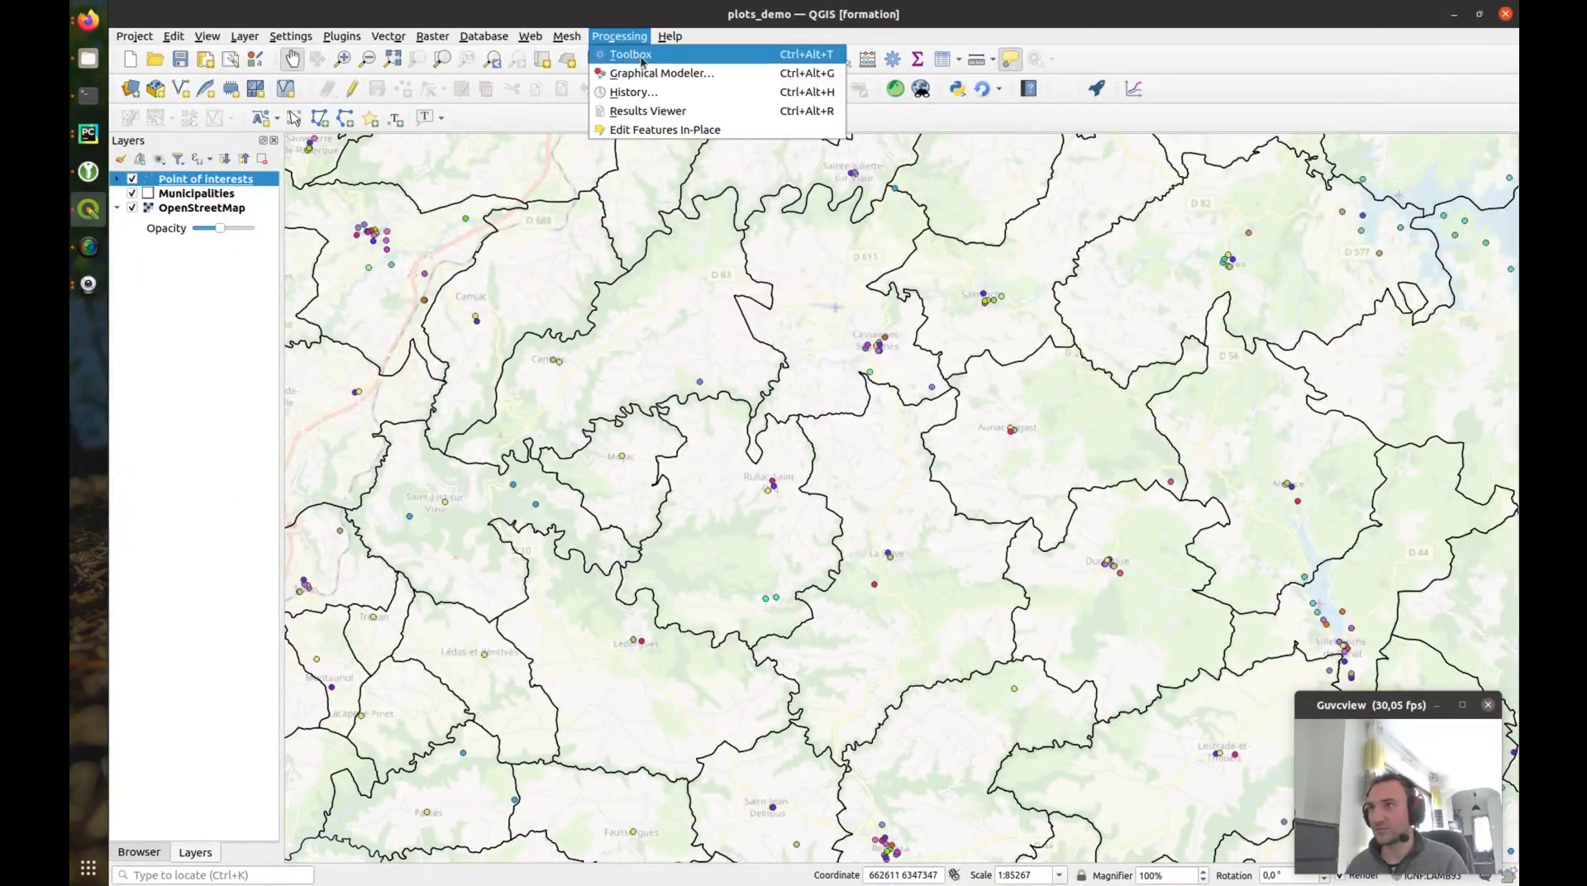
left_click(631, 54)
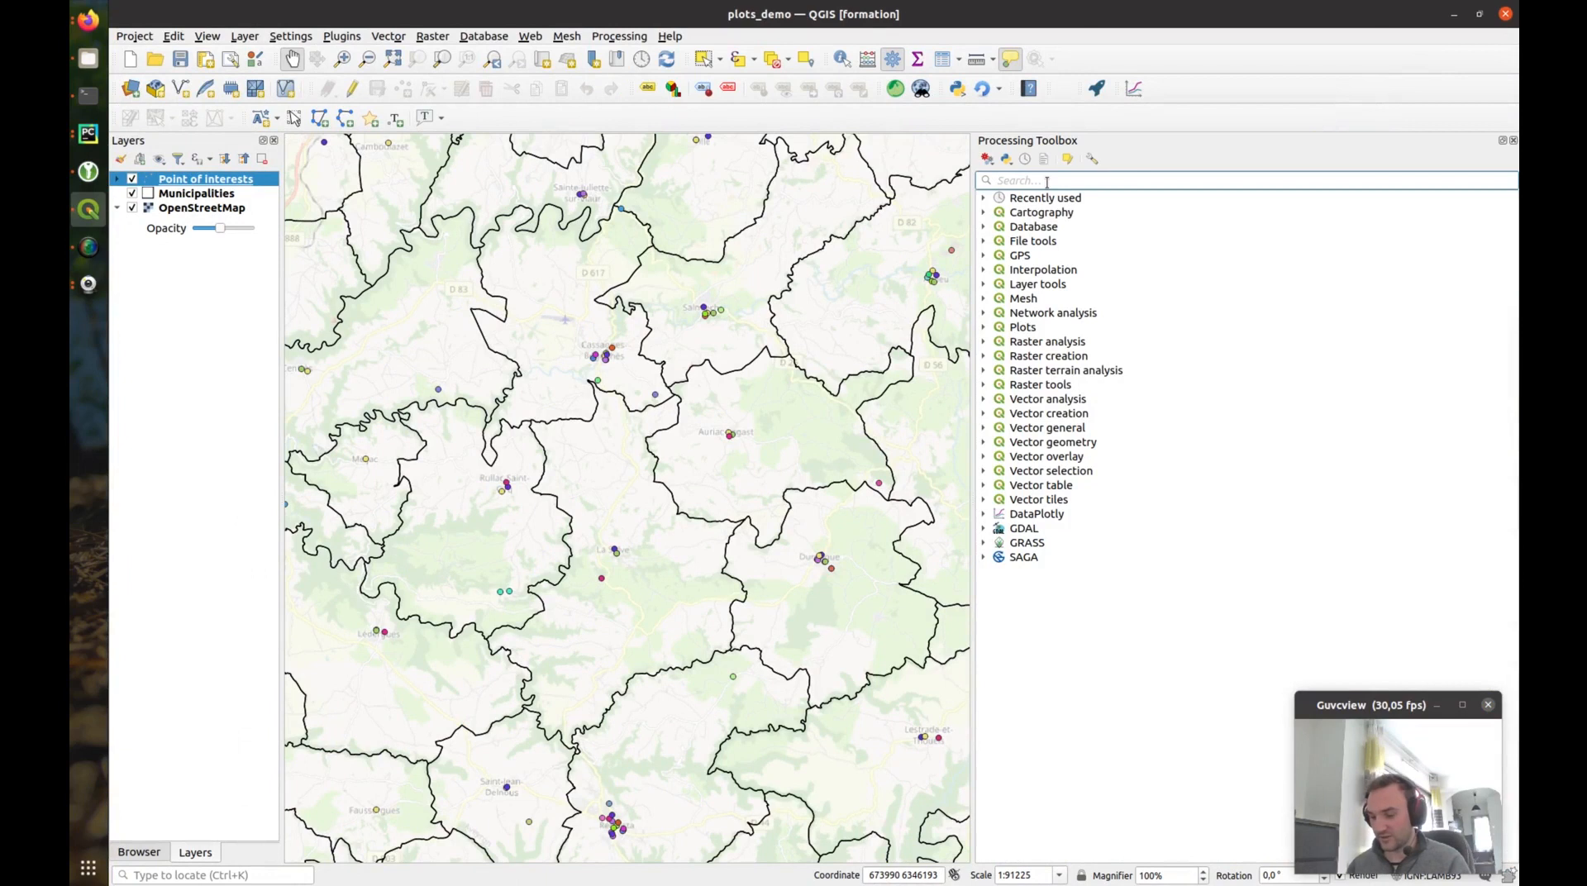
type("join")
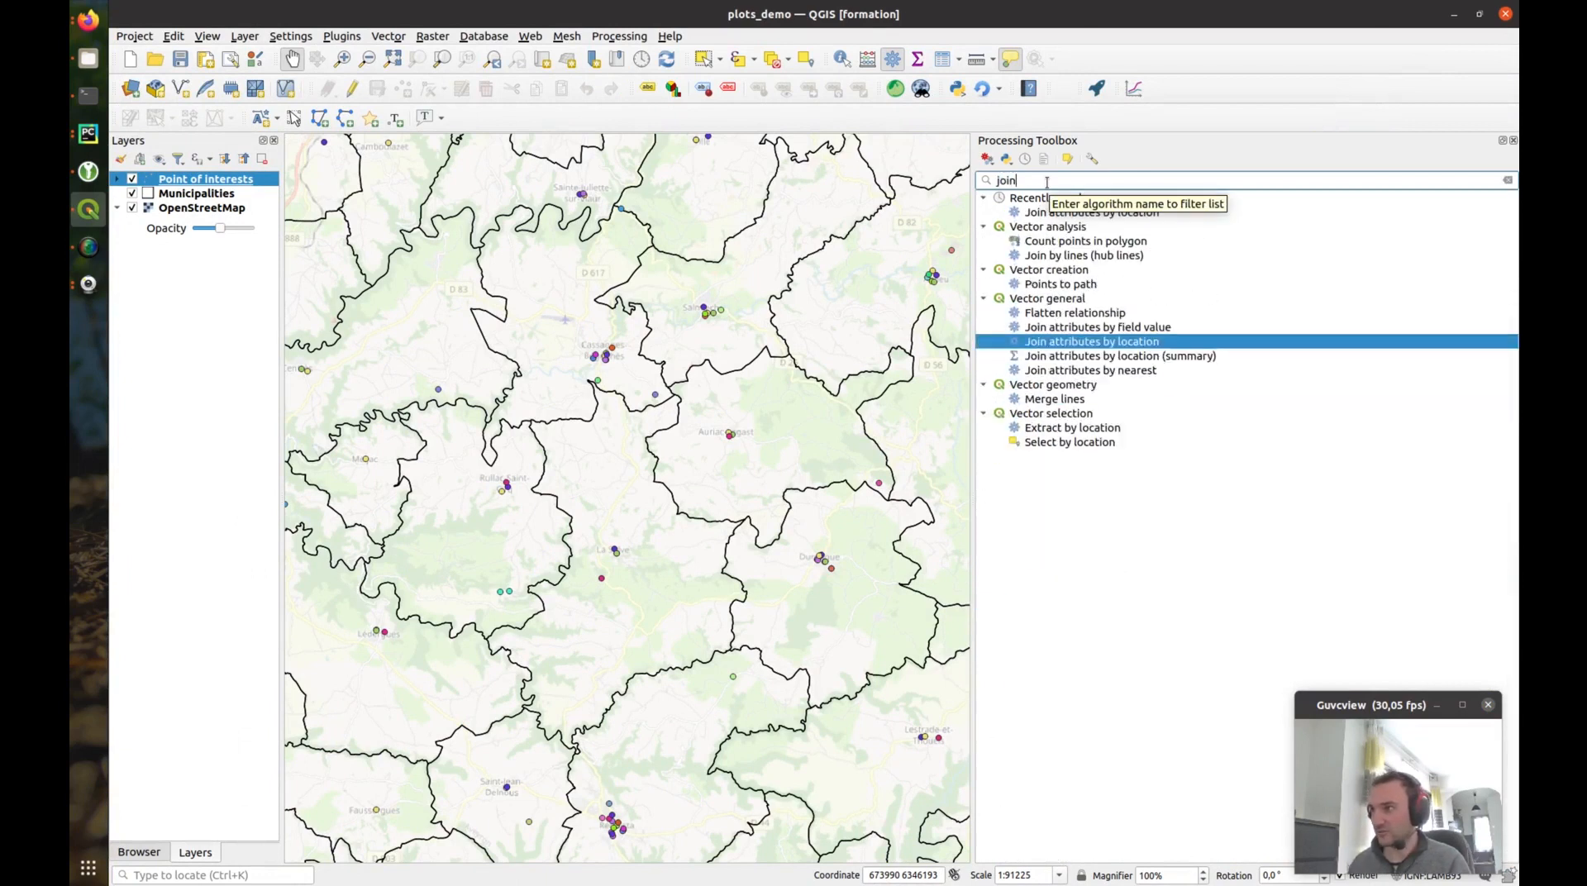
double_click(1072, 341)
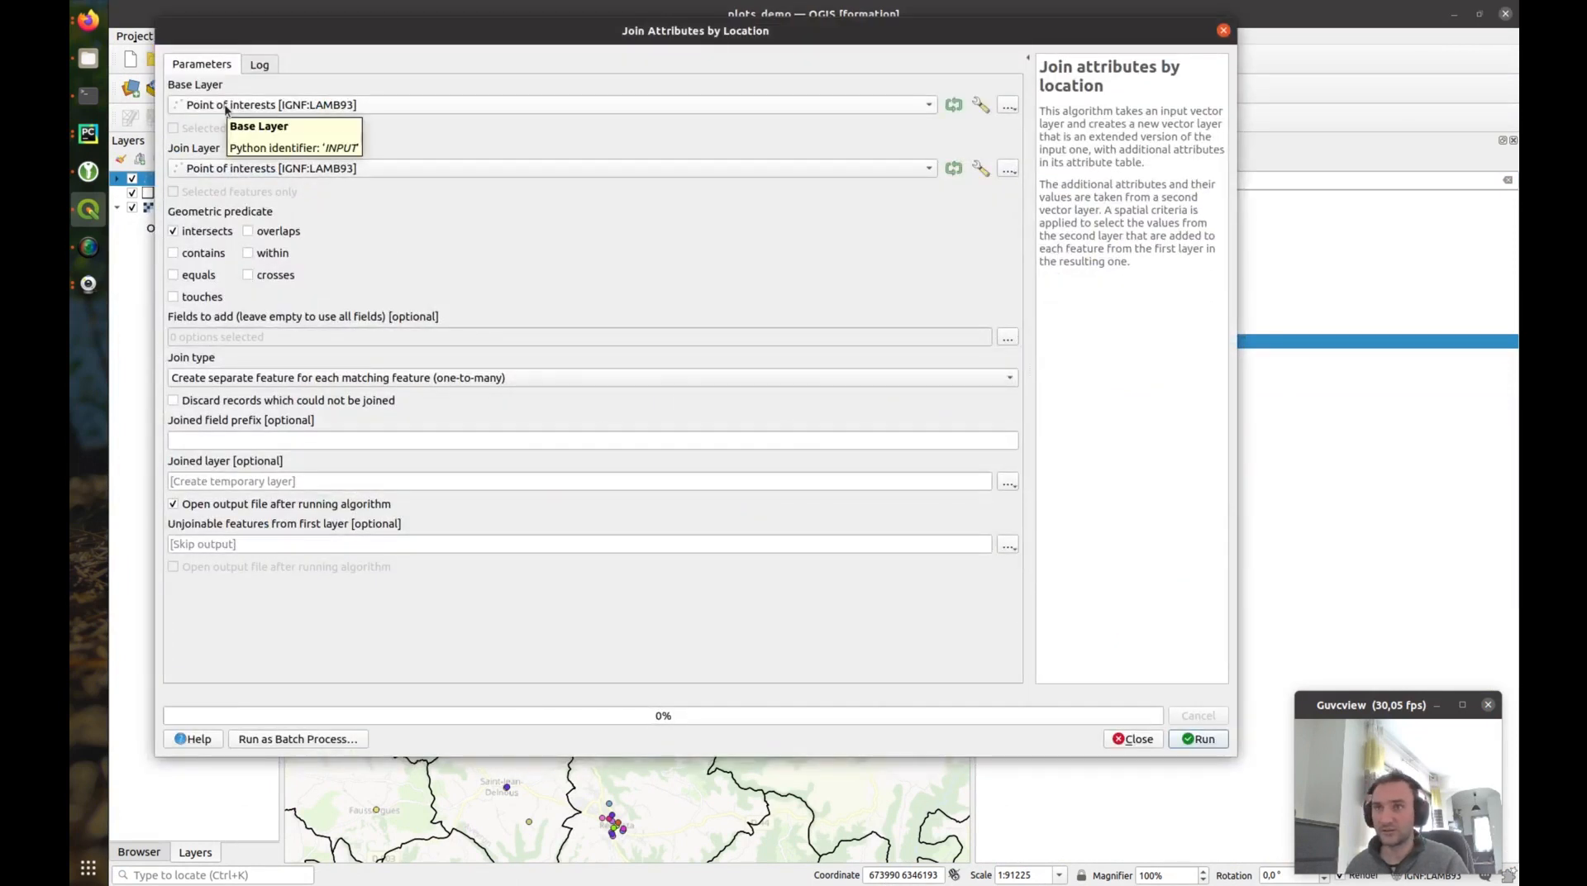
left_click(224, 170)
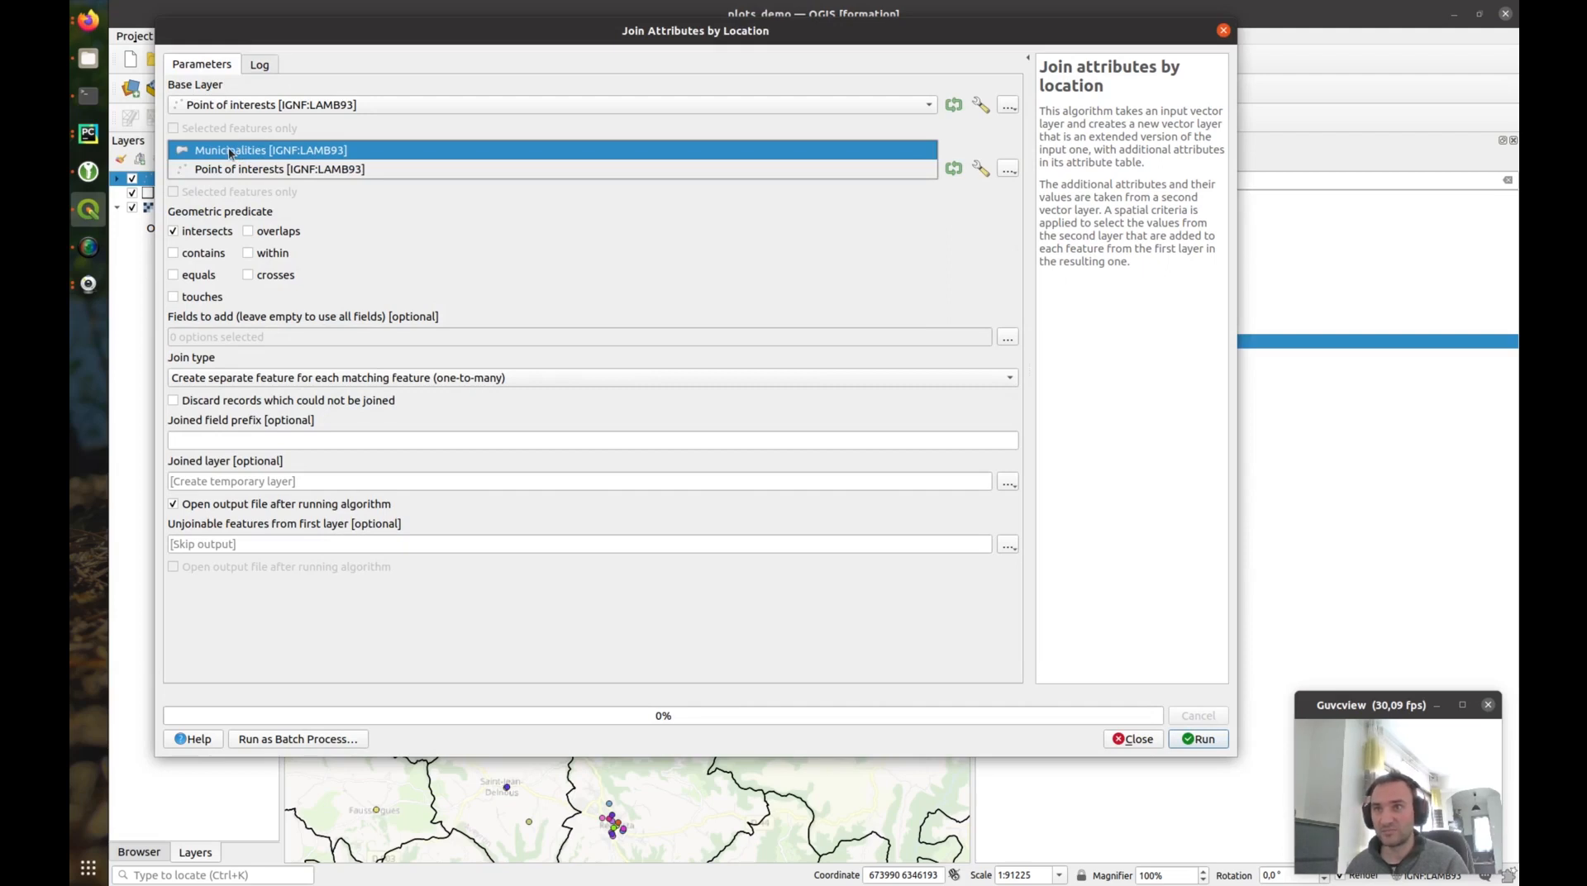
left_click(230, 153)
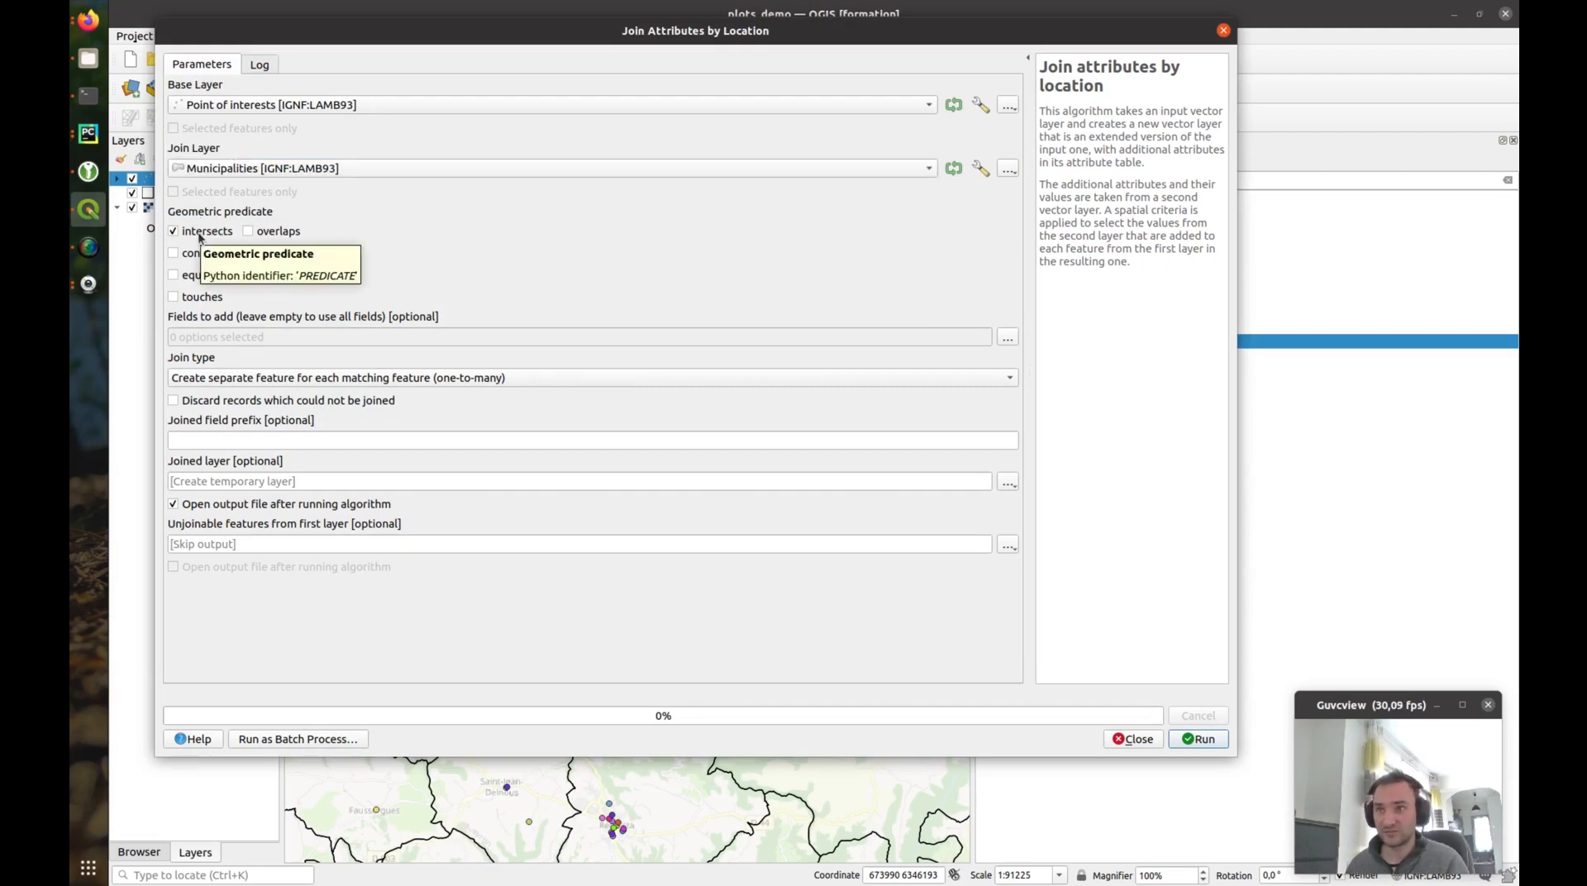
Step: Choose INSEE_COM as the only field to add, run the join to a temporary layer and close the dialog
left_click(1007, 338)
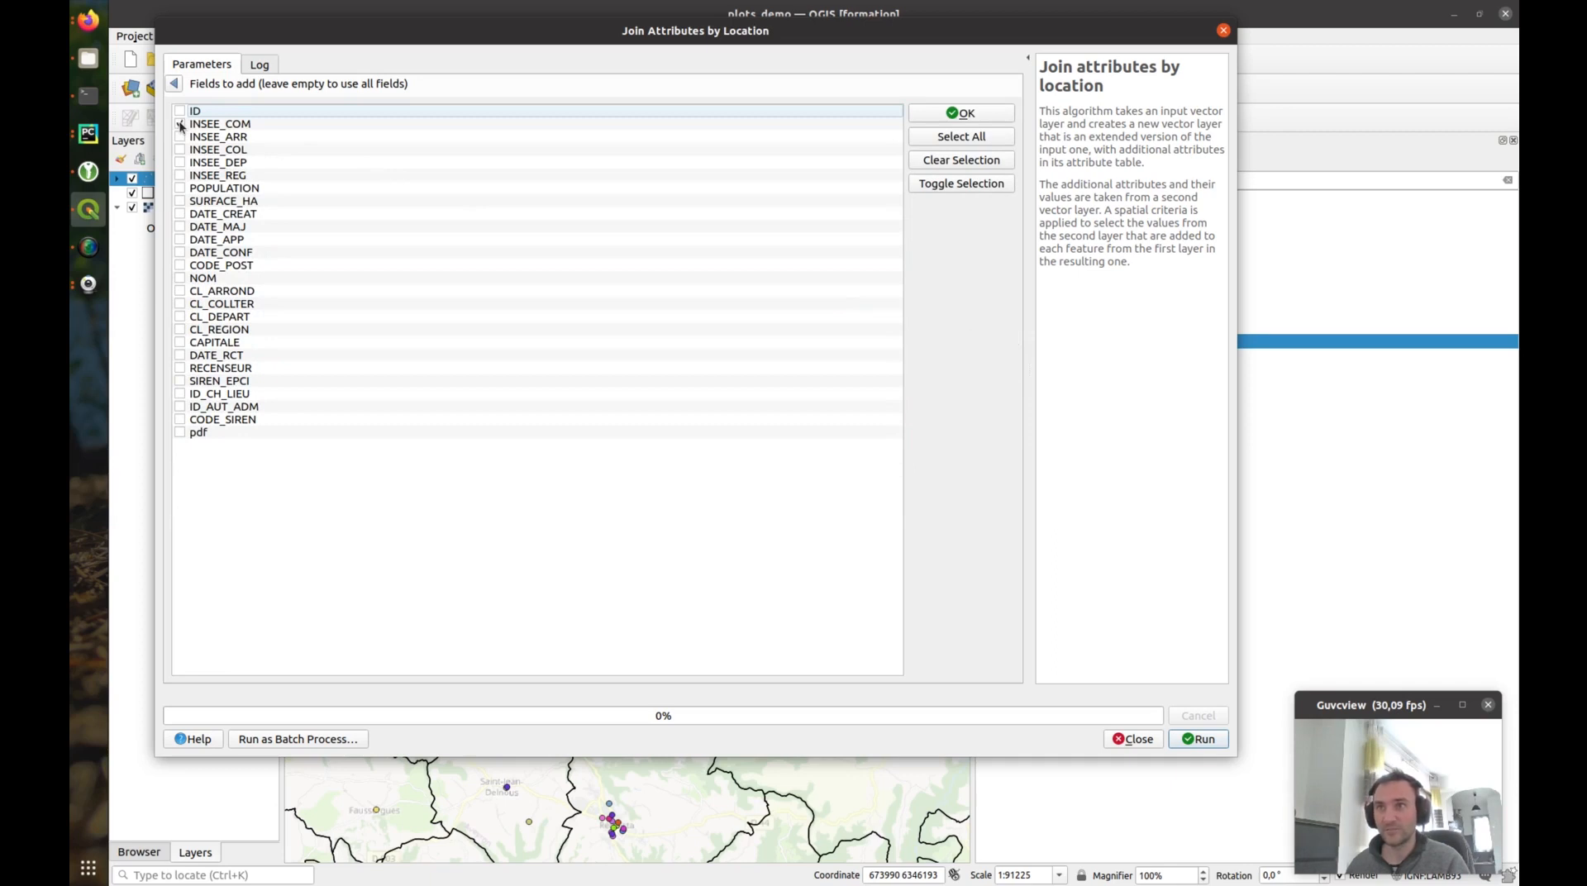
left_click(180, 124)
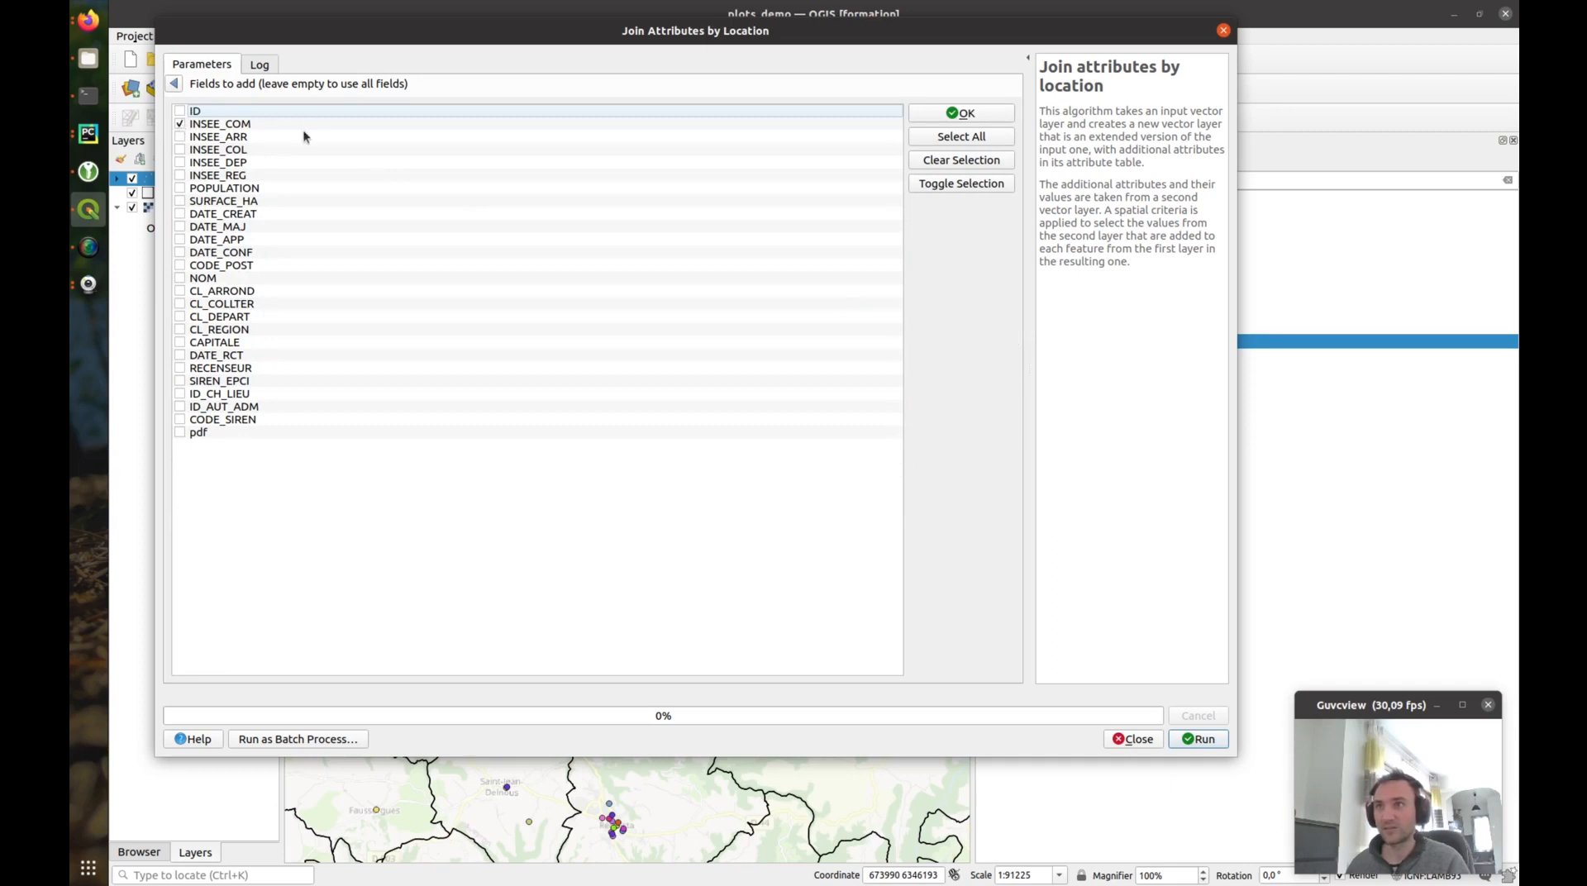
left_click(962, 113)
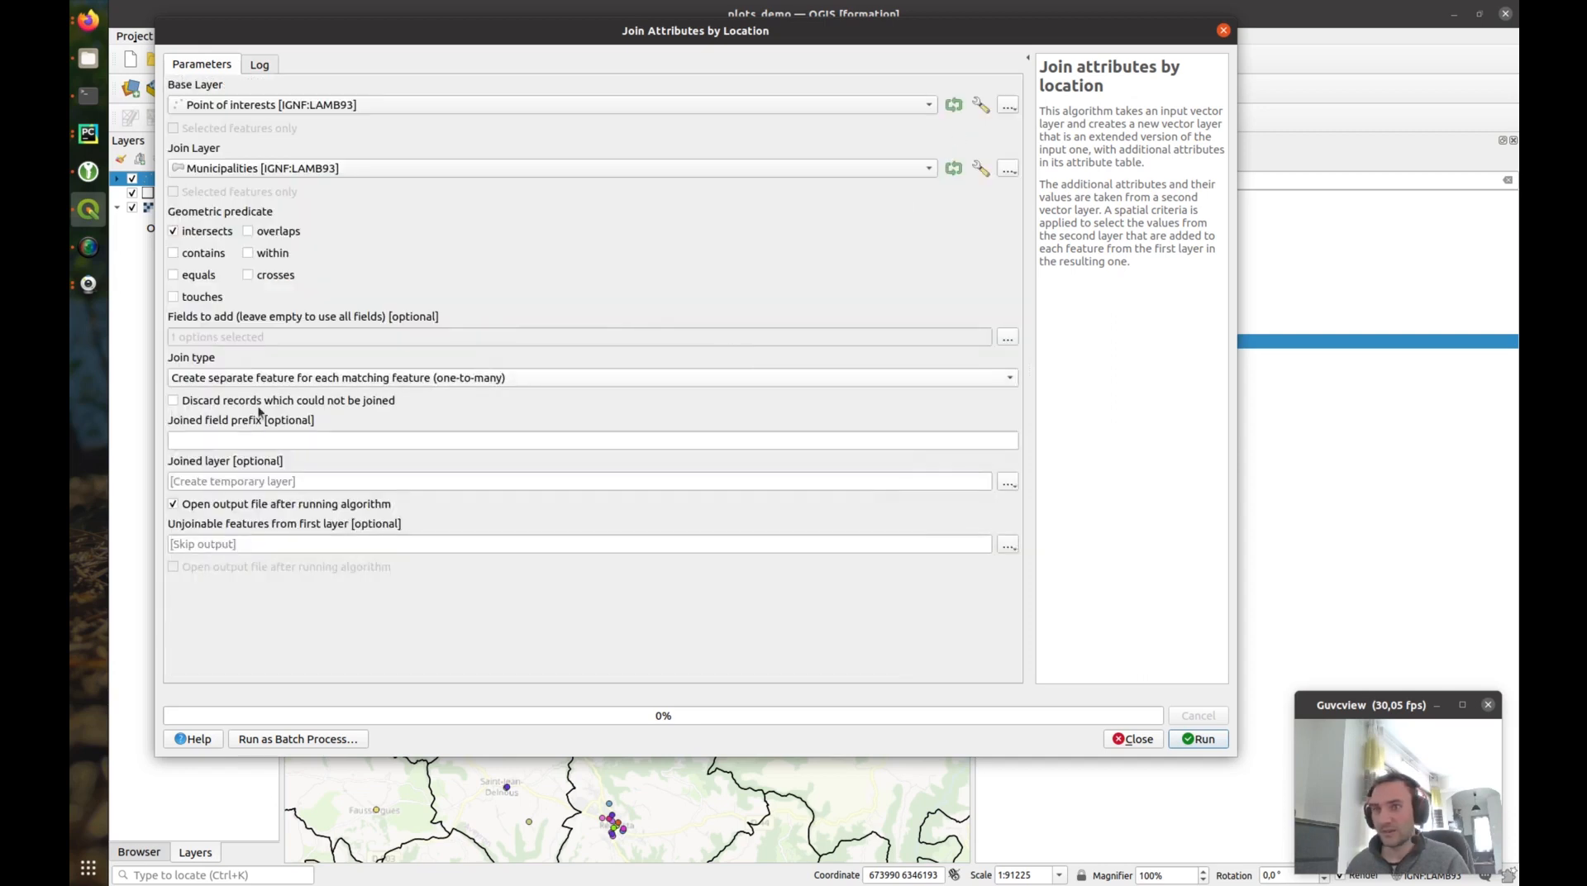
left_click(1212, 743)
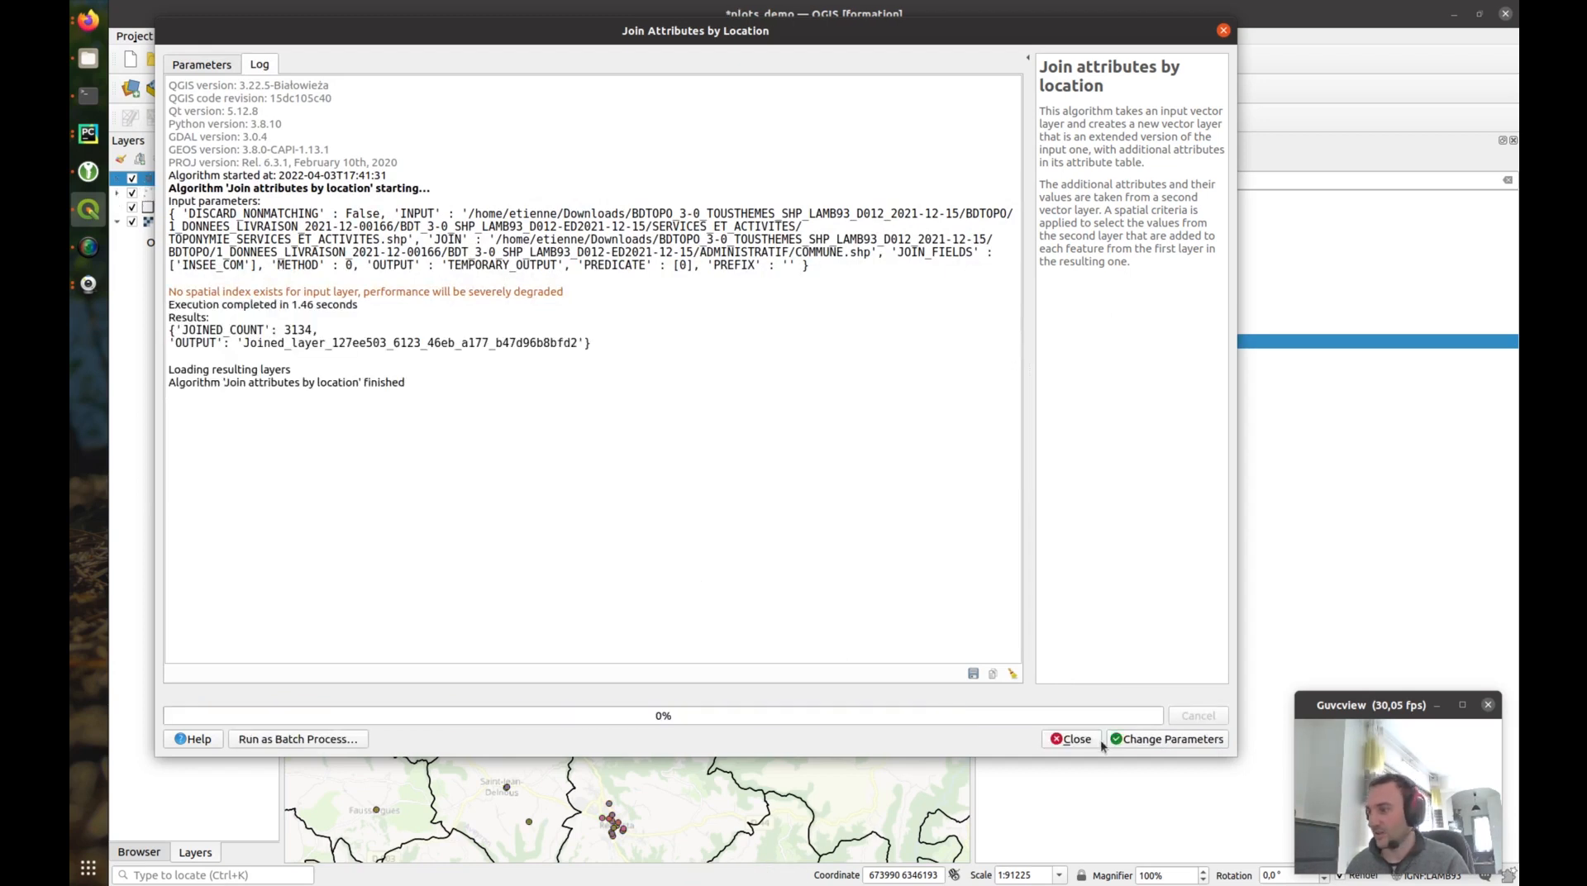
left_click(1069, 738)
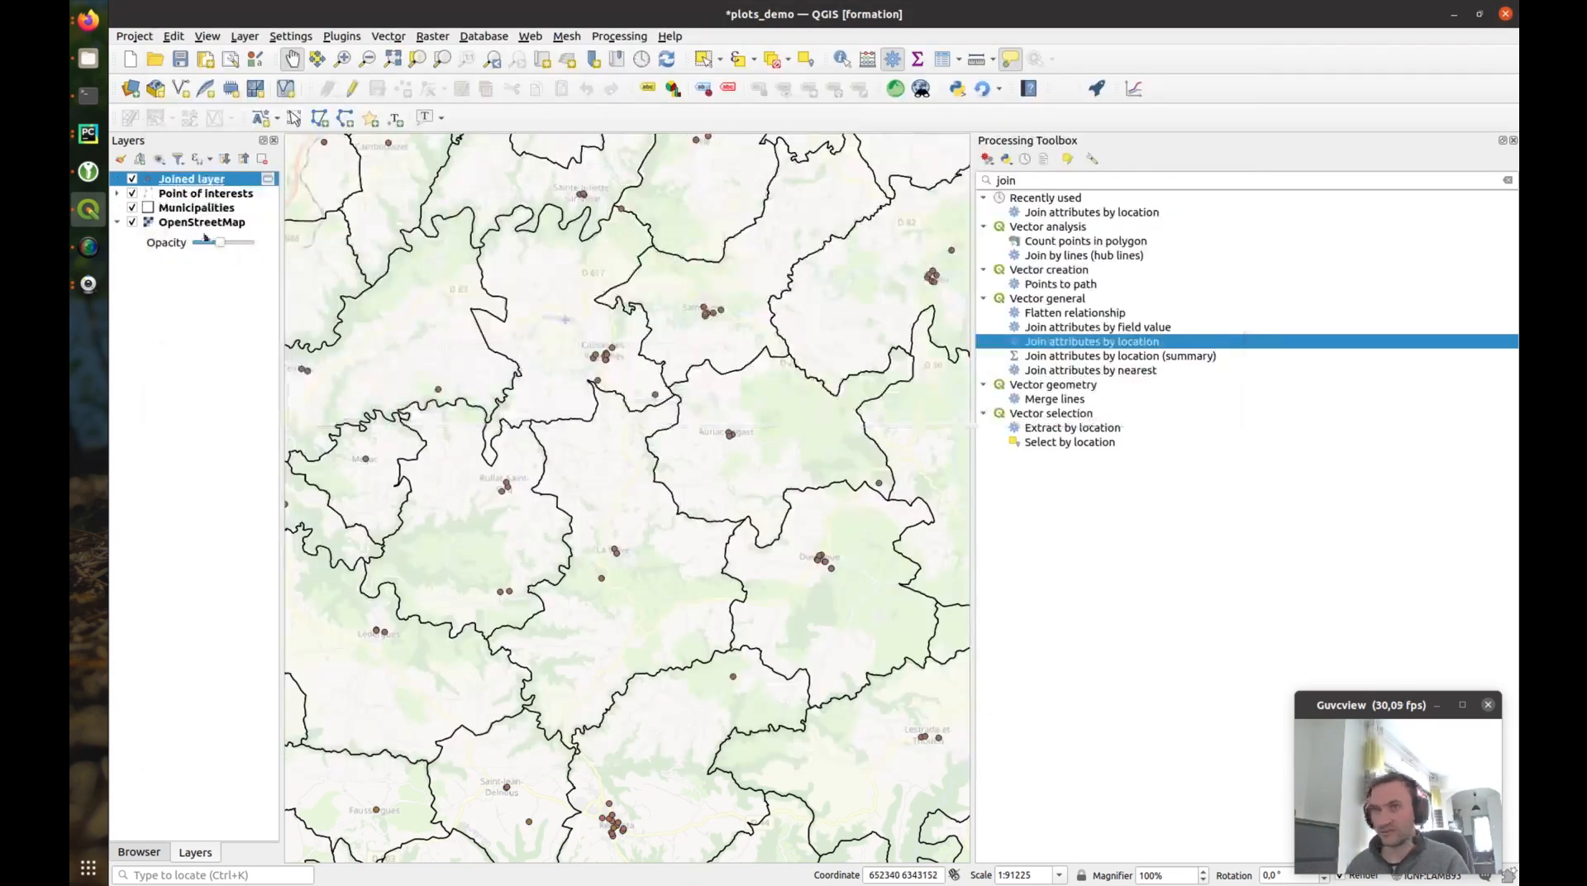
Step: Inspect the INSEE_COM values in the joined layer's attribute table, sorted by that field, and close the table
right_click(208, 182)
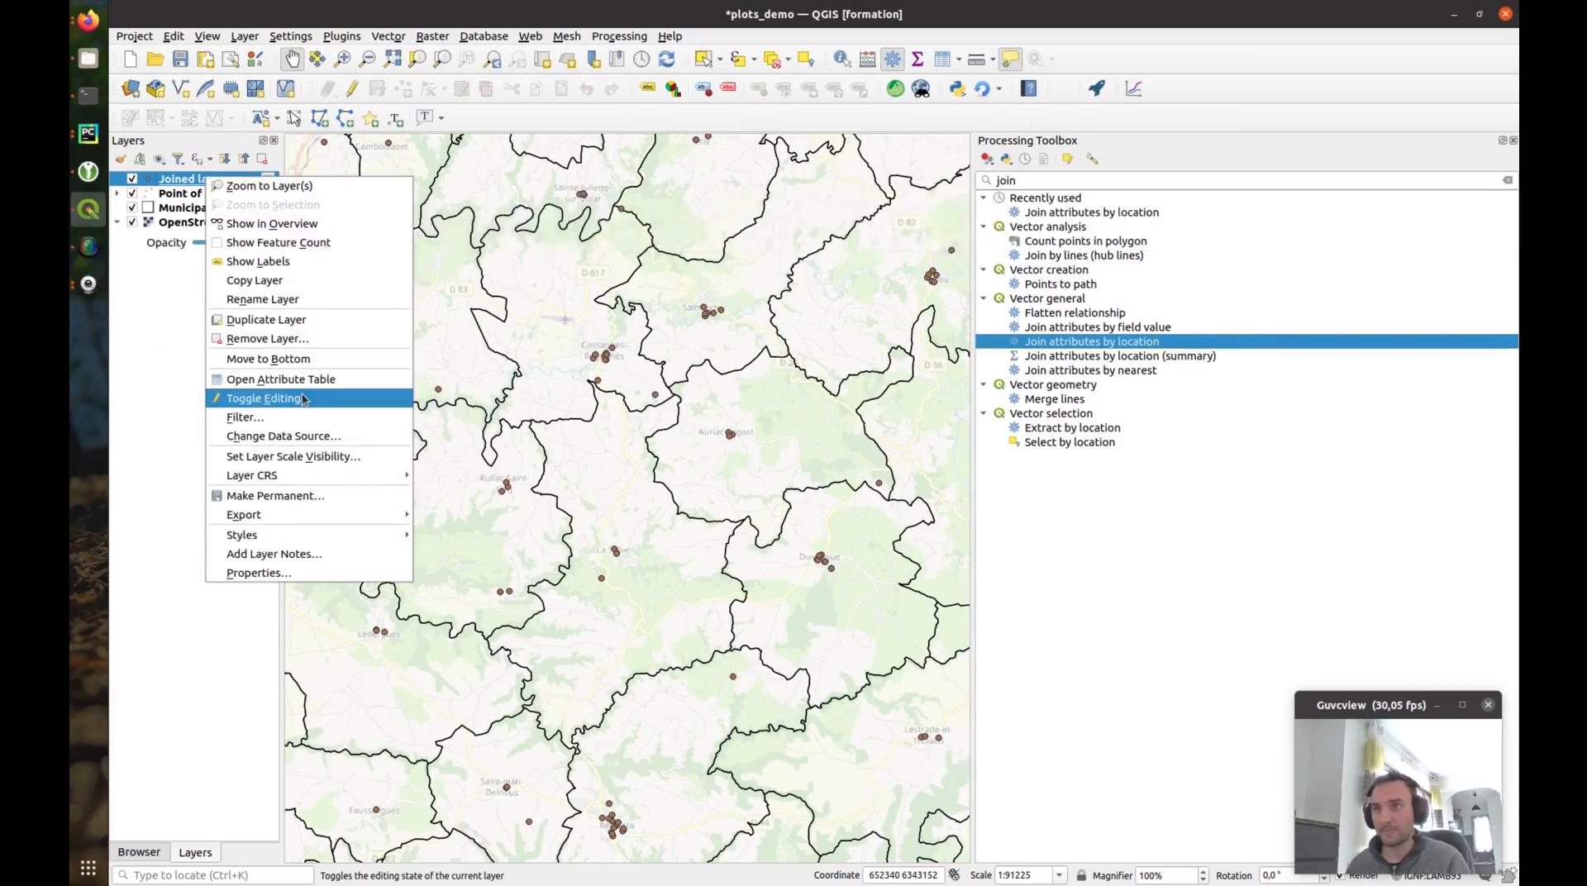
left_click(327, 382)
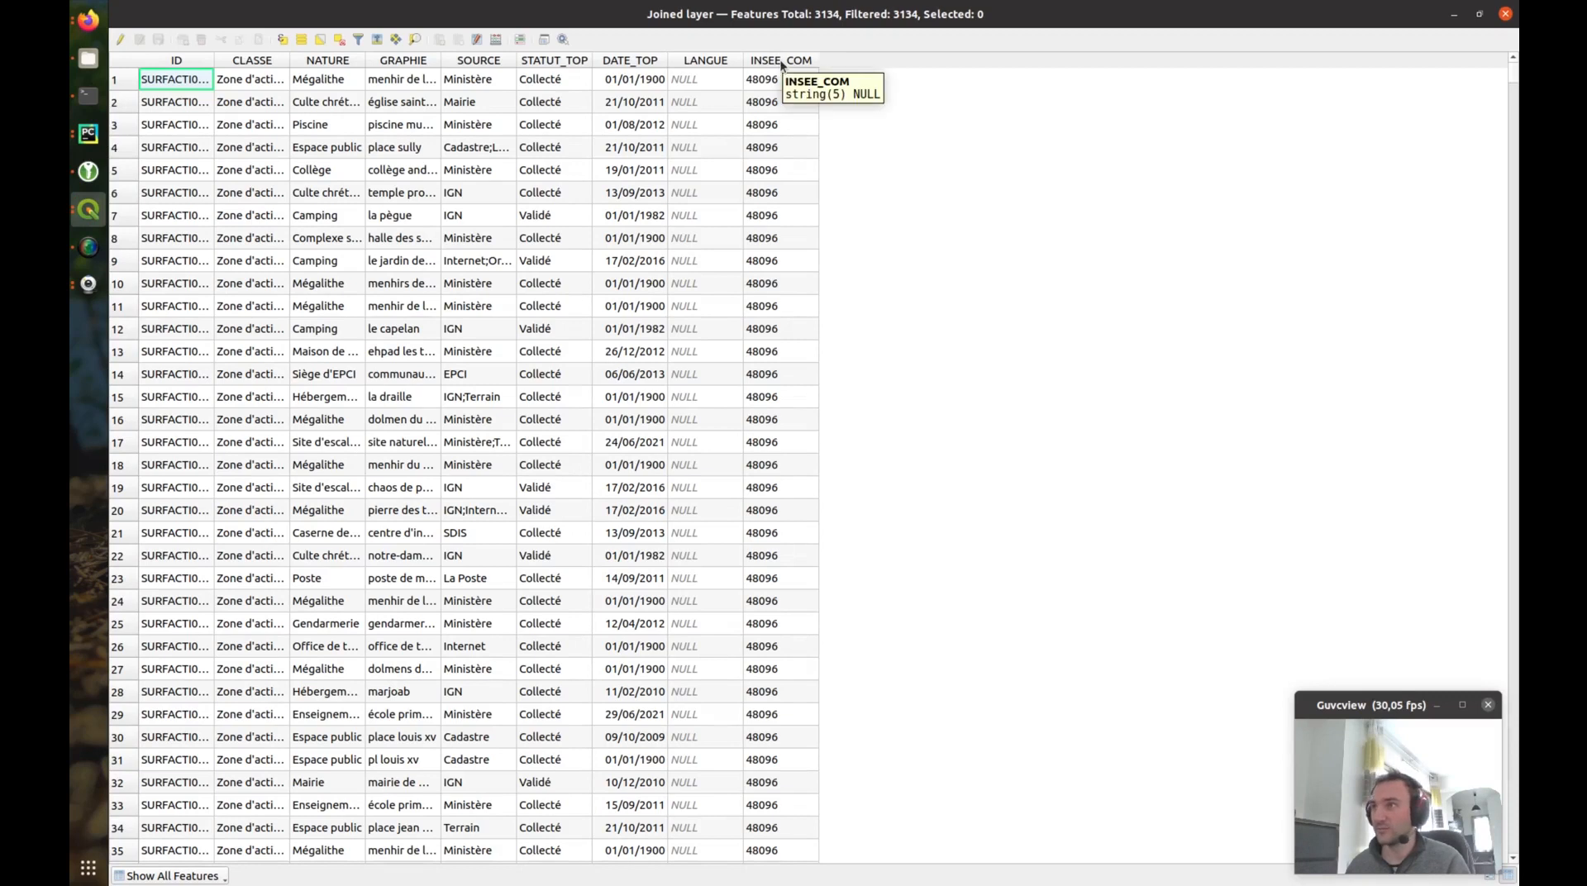
left_click(767, 66)
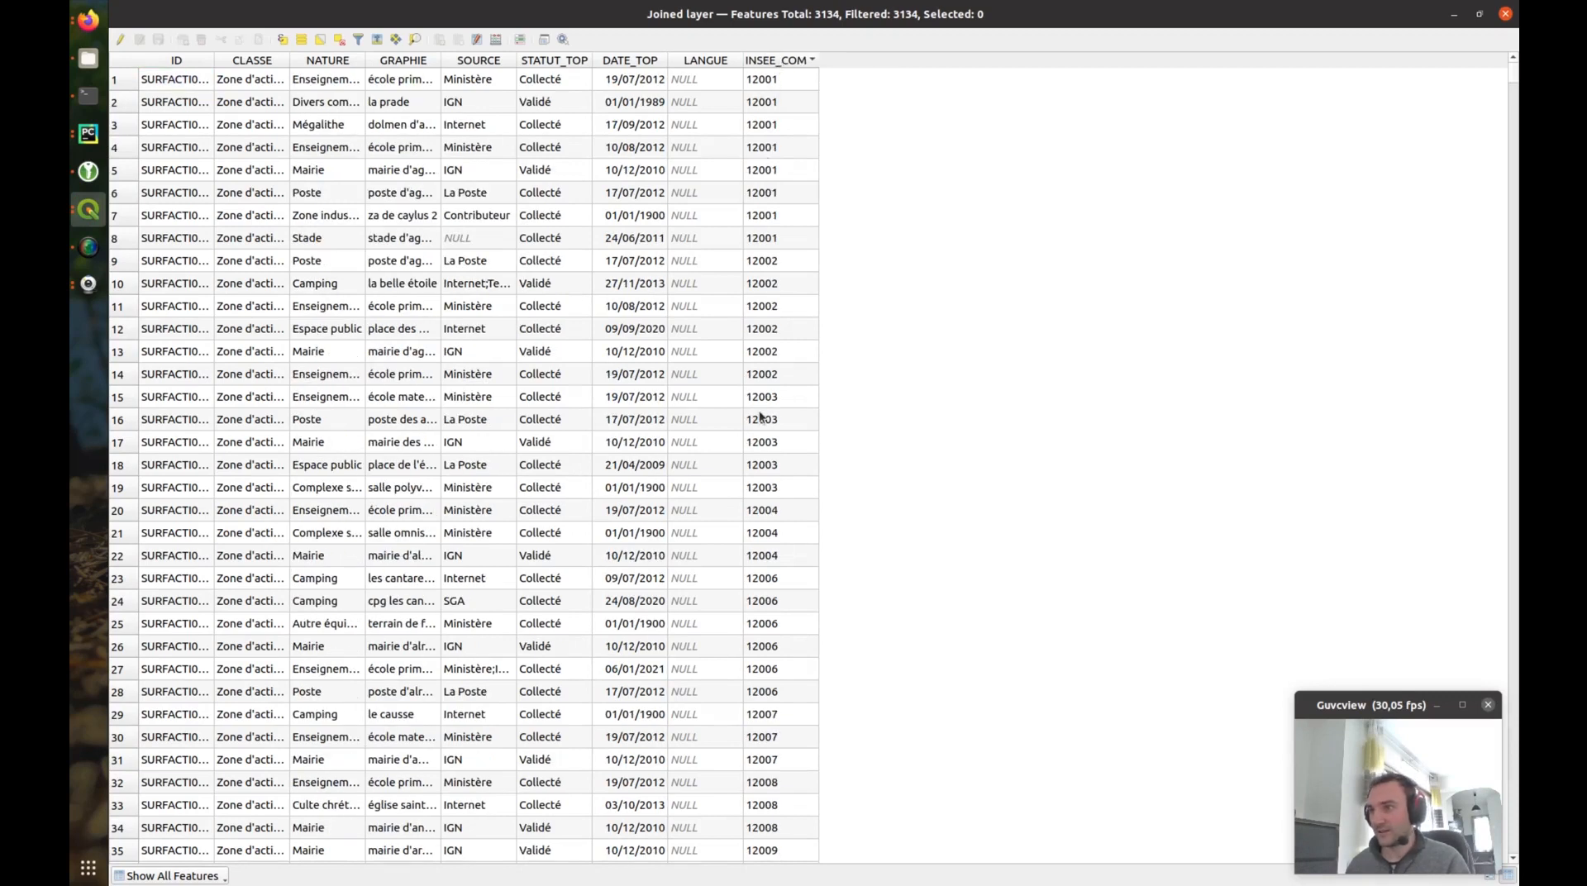
scroll(792, 383, "down", 6)
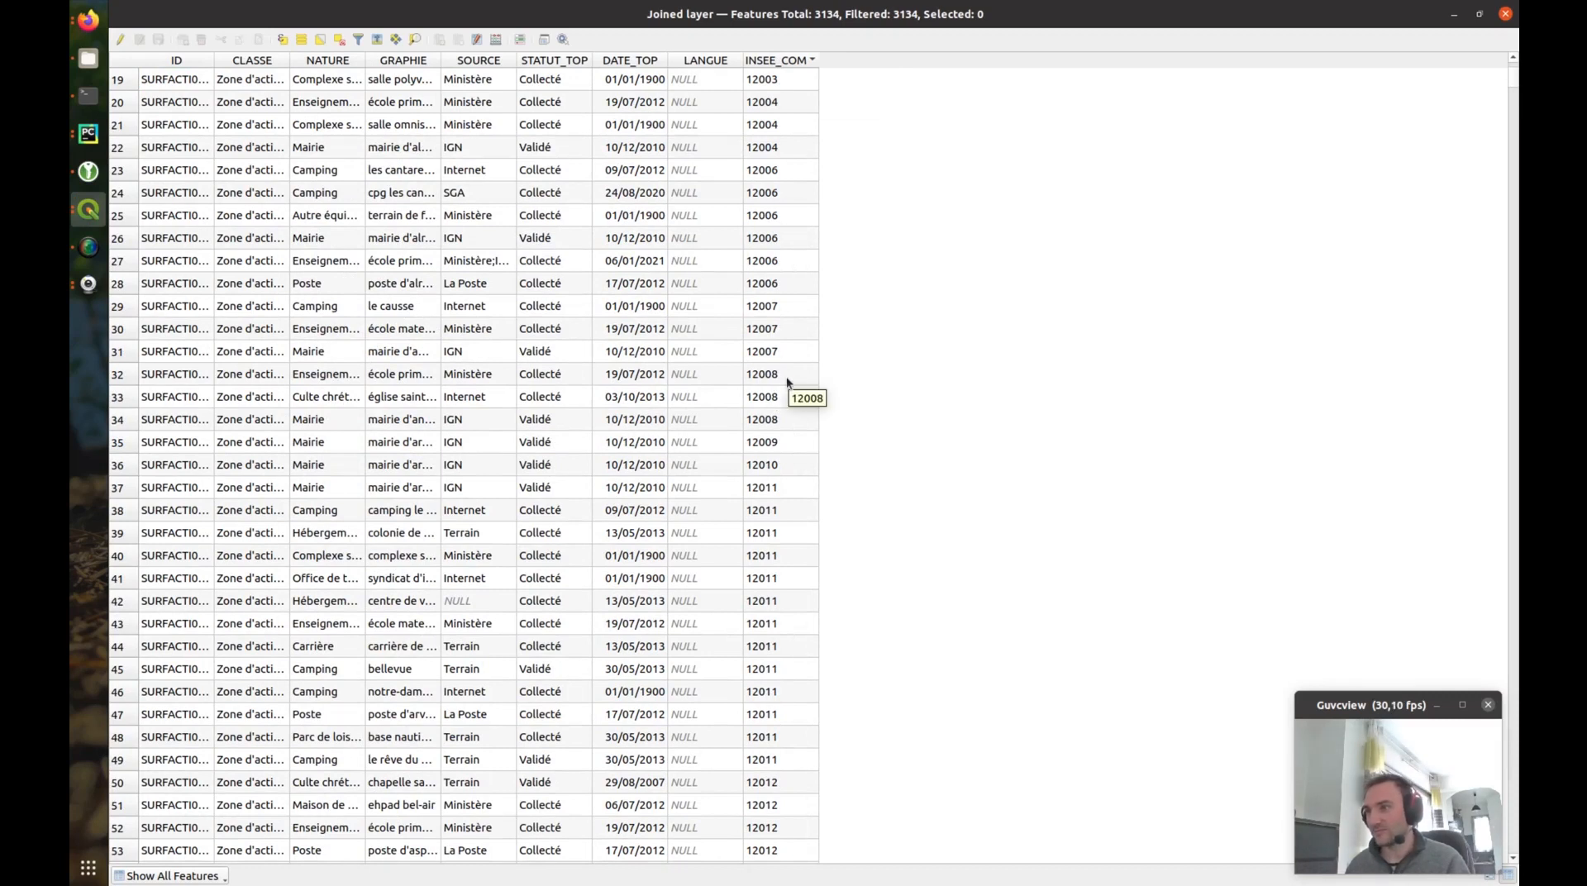
scroll(780, 508, "down", 4)
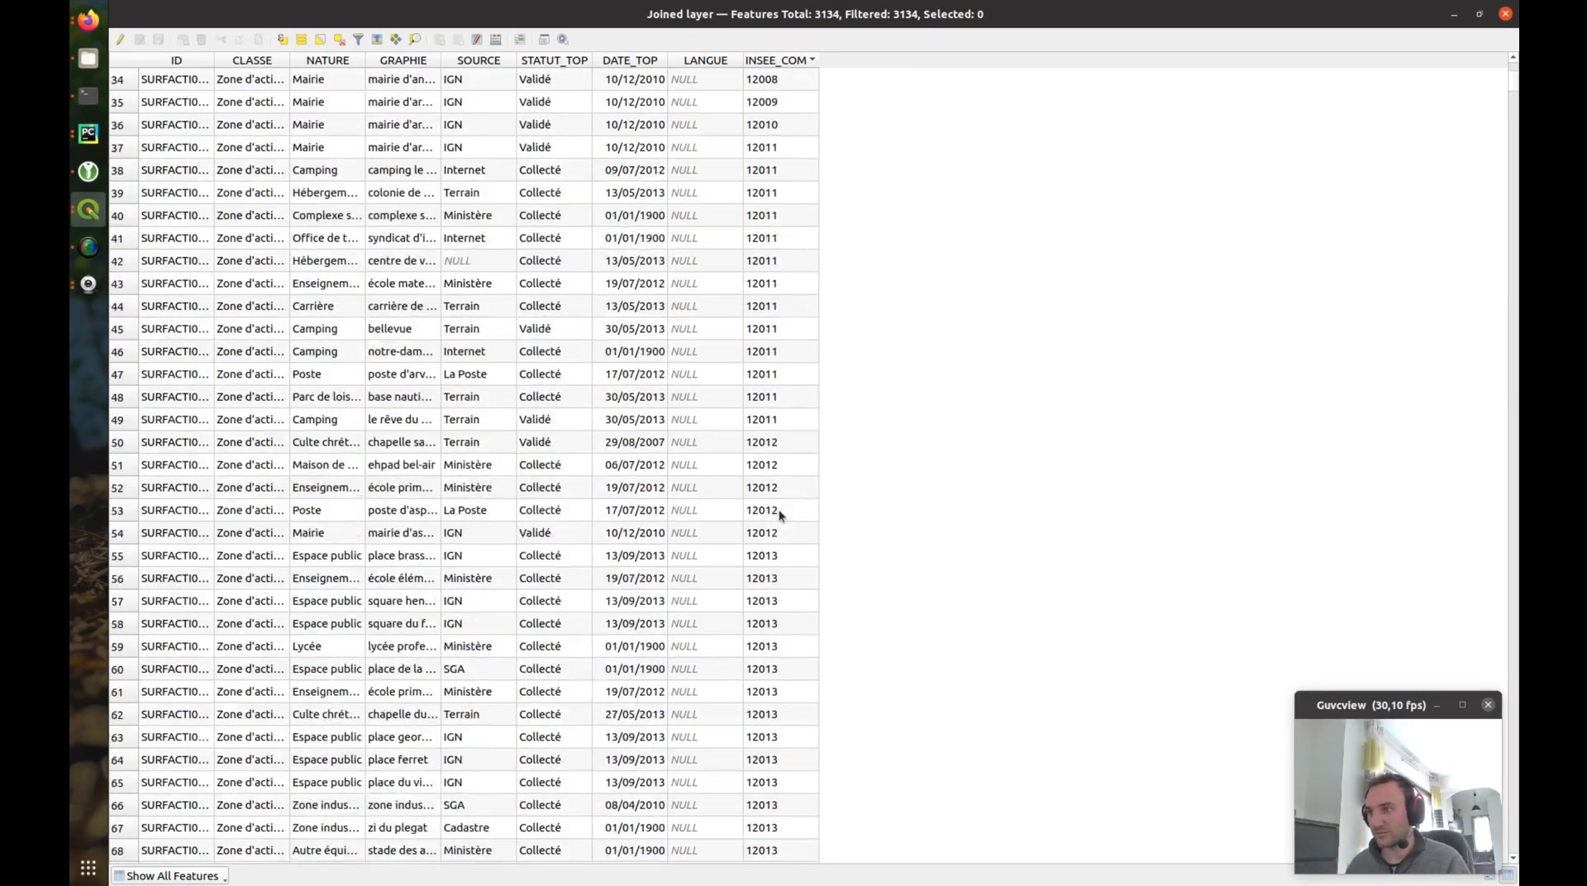
scroll(778, 509, "up", 10)
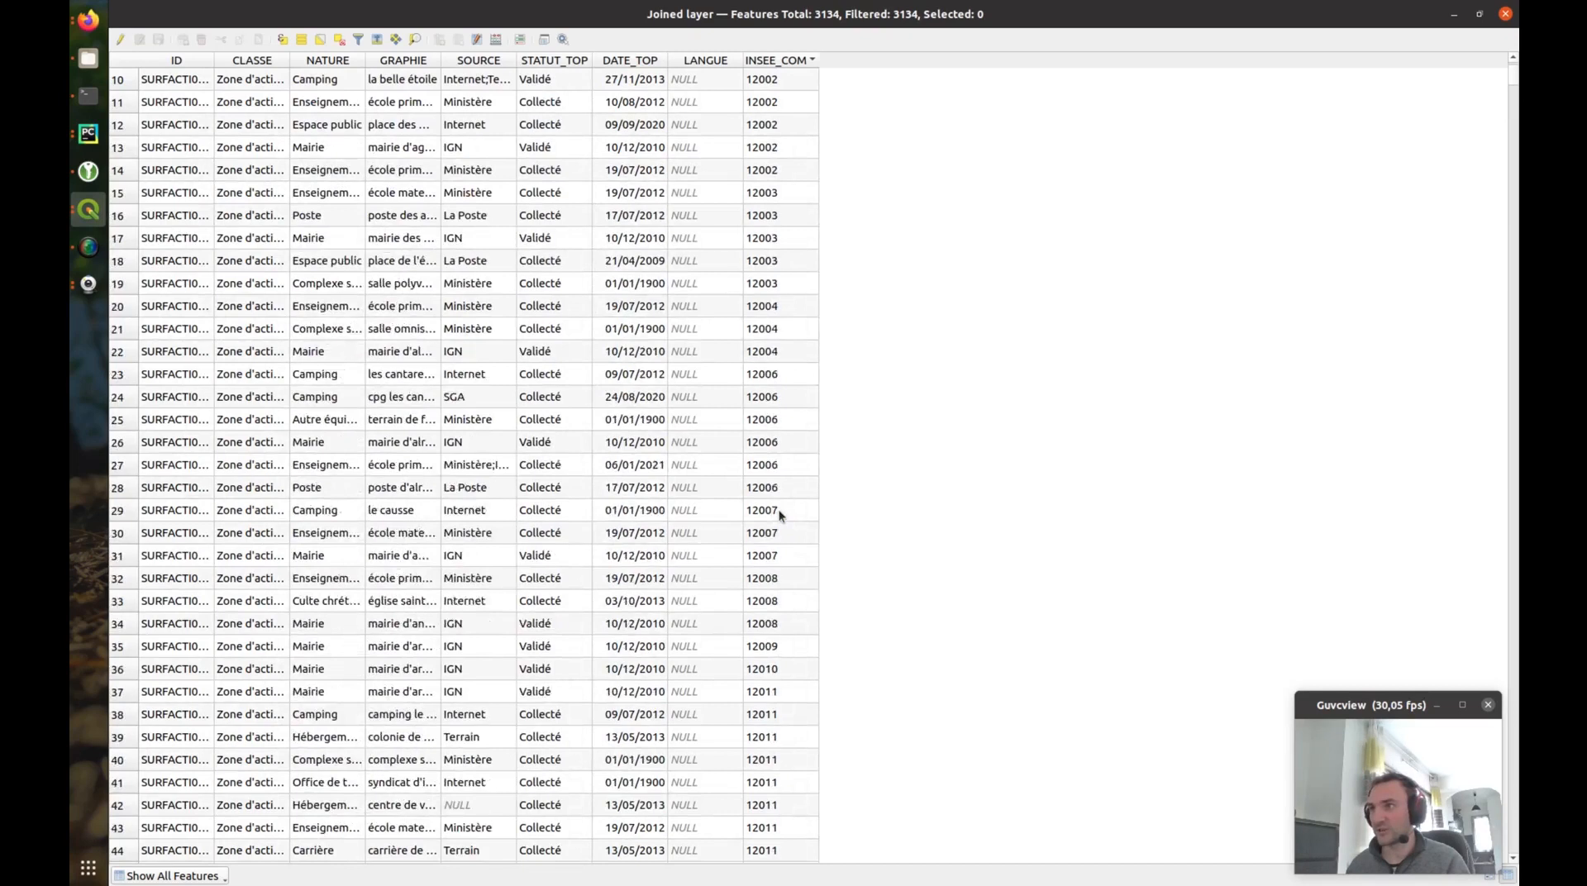
left_click(1506, 13)
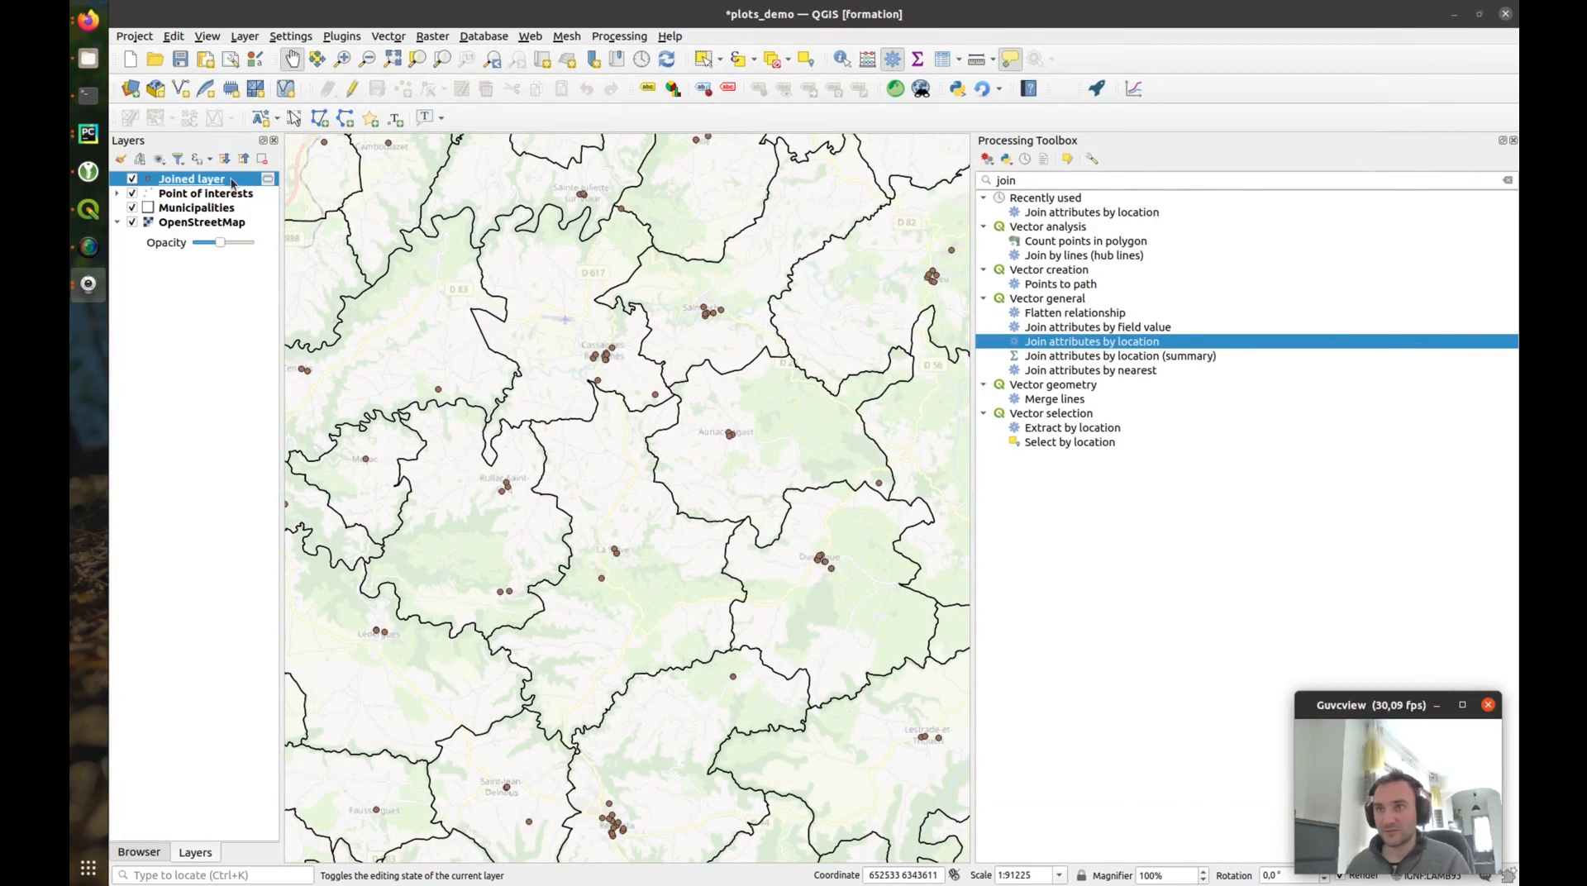
Step: Set up an export of the joined layer's features to the ESRI Shapefile services_insee.shp in the formation folder
right_click(232, 182)
mouse_move(358, 520)
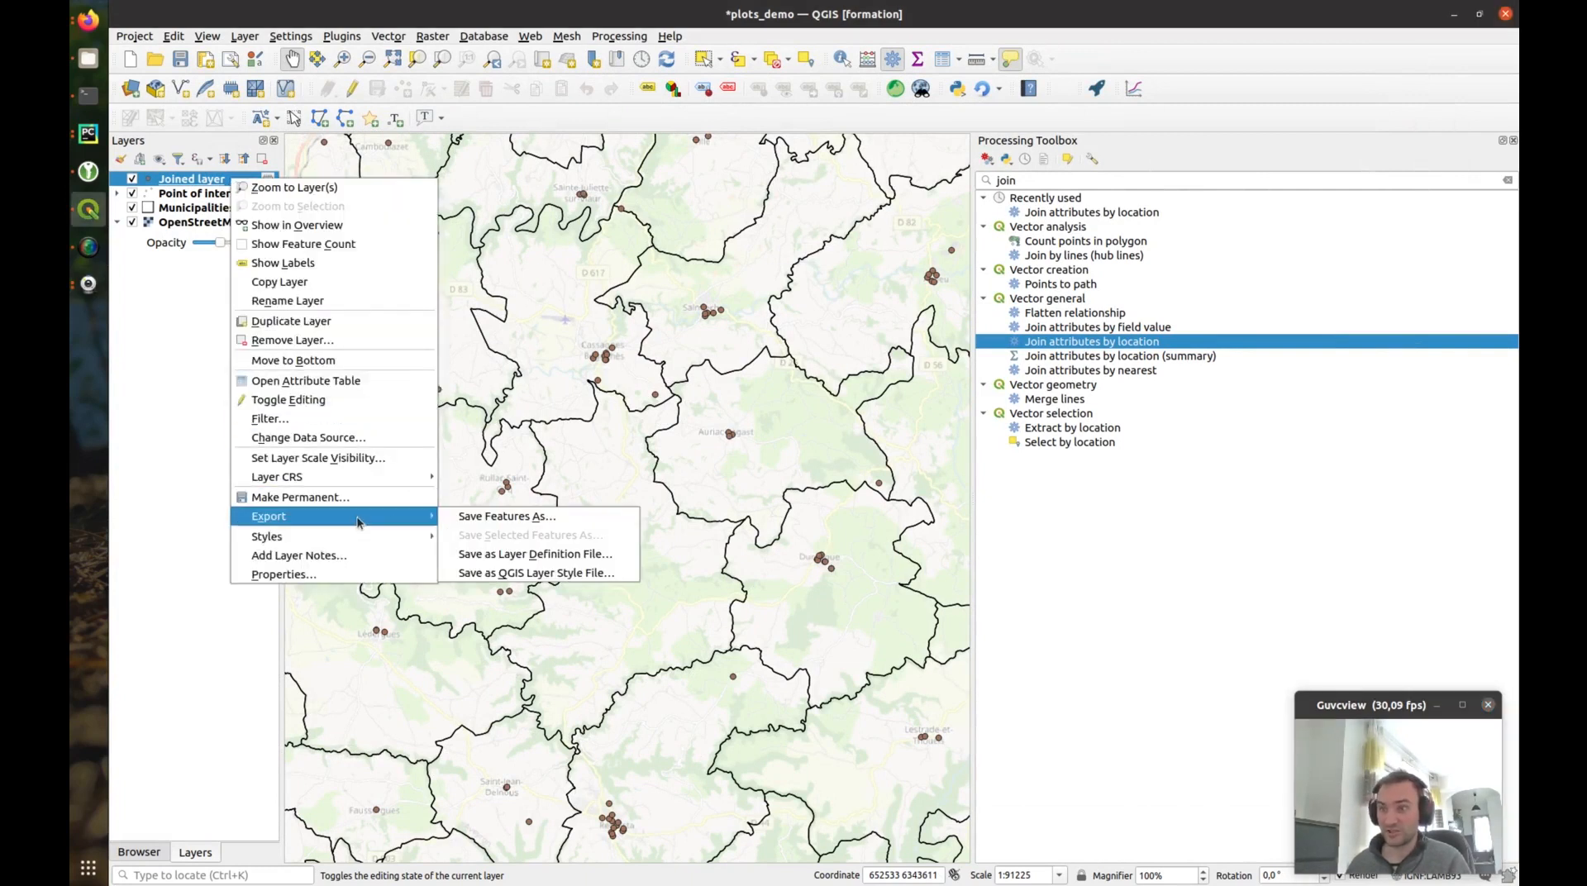
left_click(474, 518)
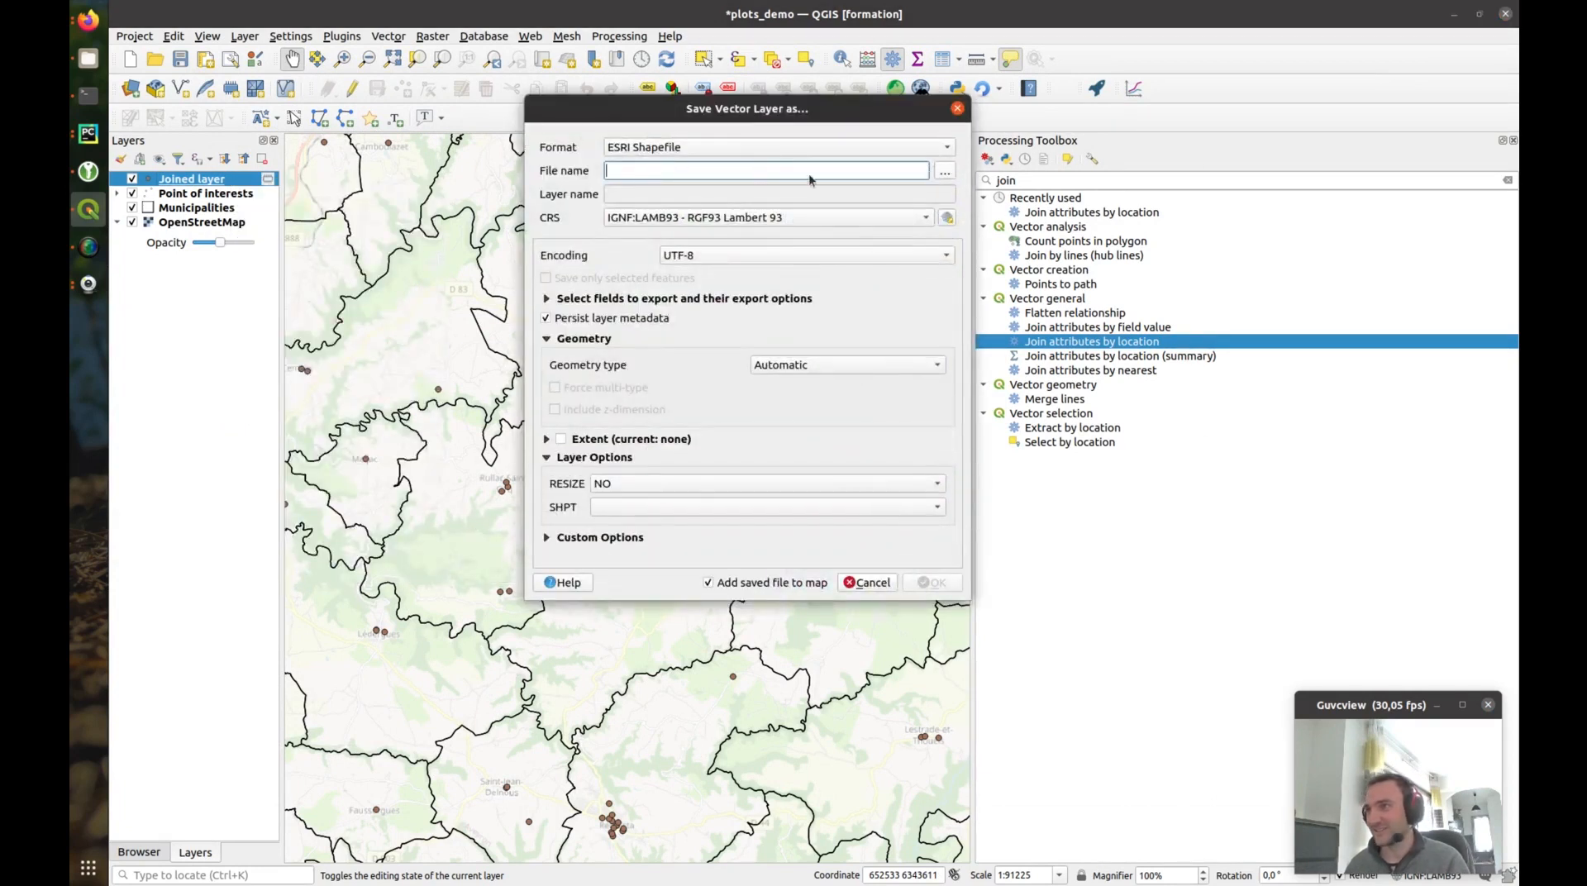
left_click(945, 171)
left_click(496, 256)
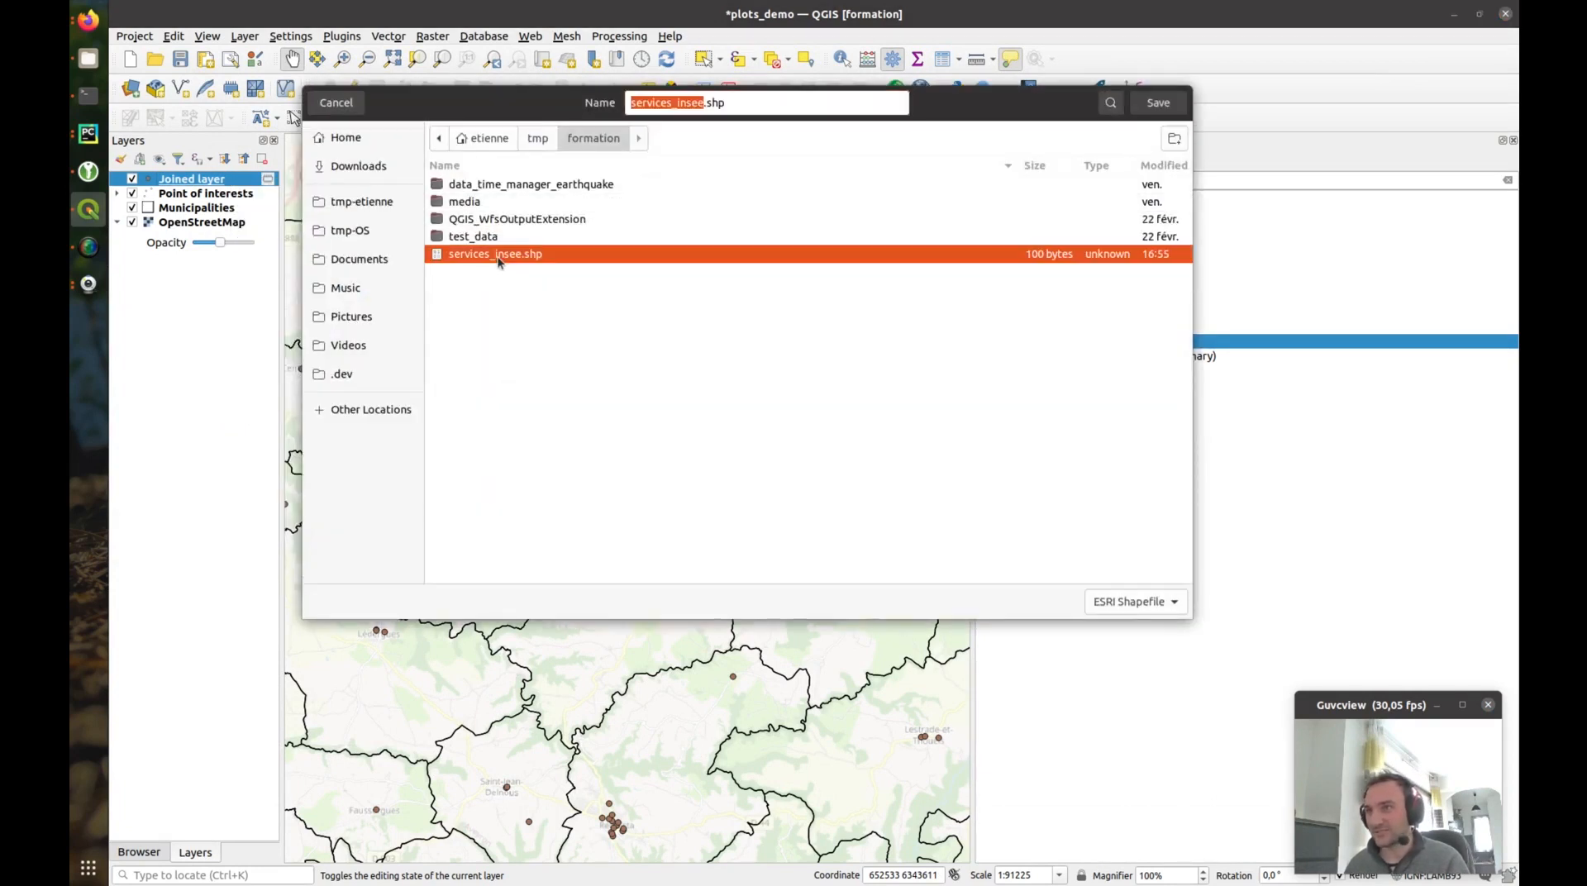
left_click(1161, 102)
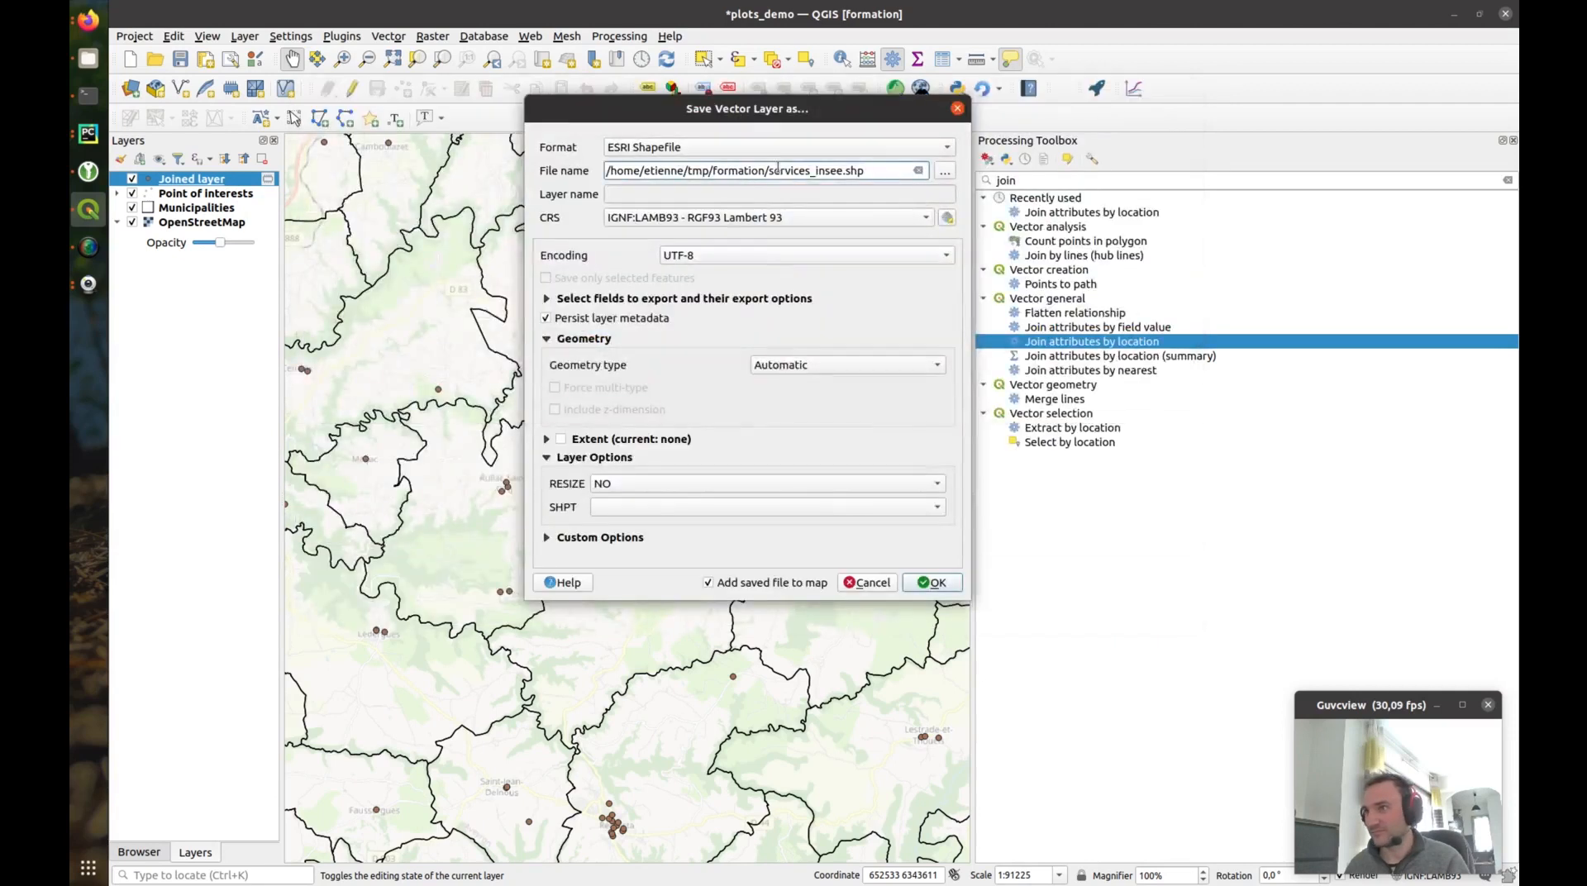
Step: Filter the export's coordinate reference systems by 2154, accept the selection and save the layer, overwriting the existing services_insee.shp
left_click(927, 218)
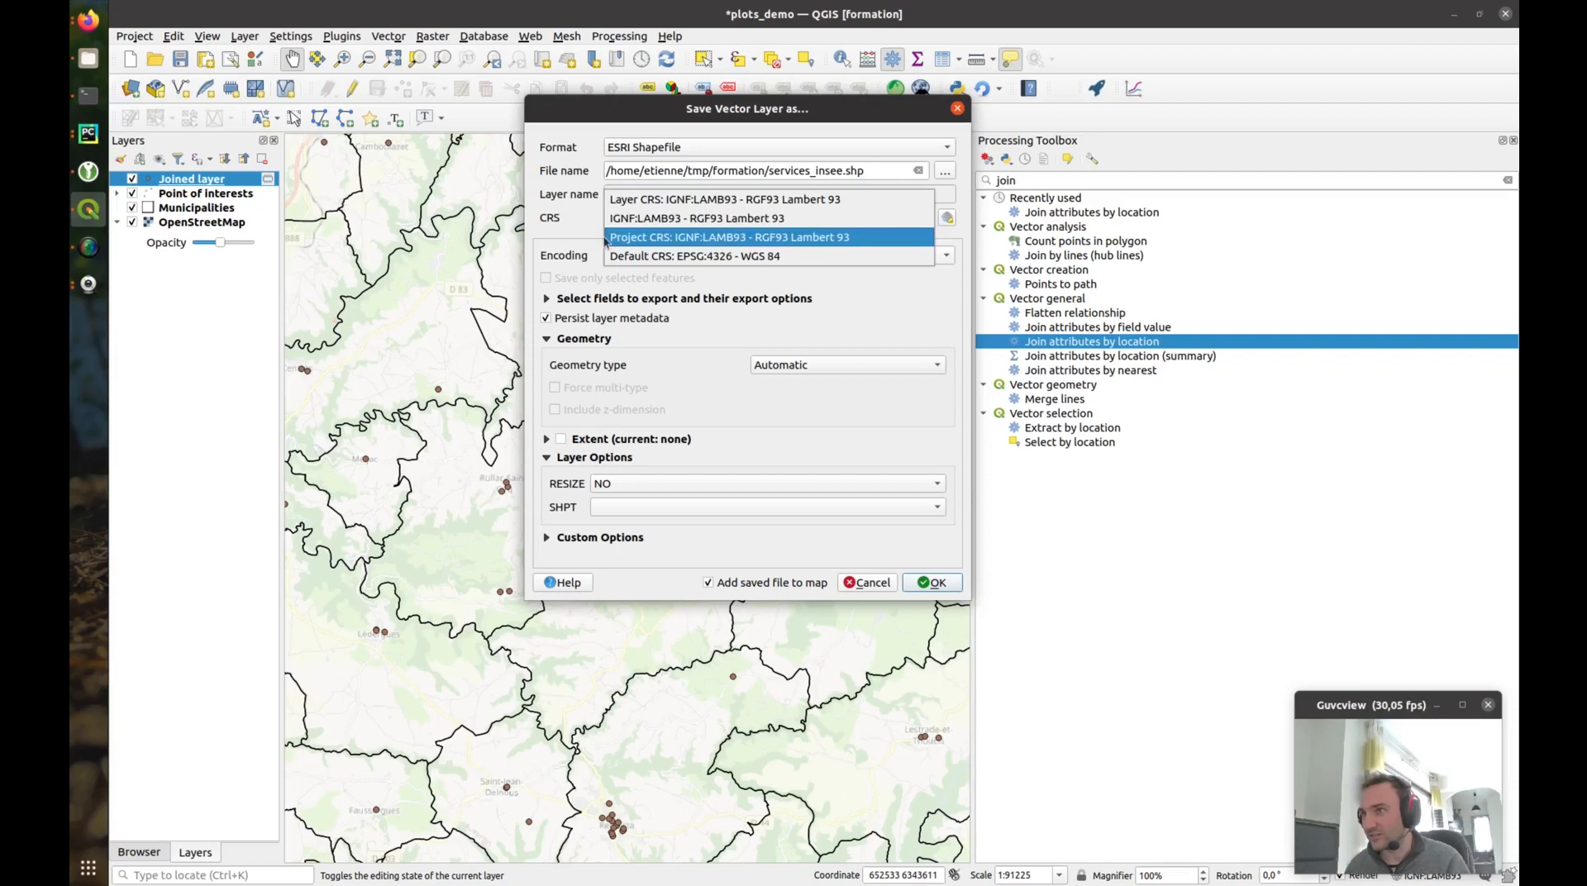
left_click(537, 232)
left_click(948, 218)
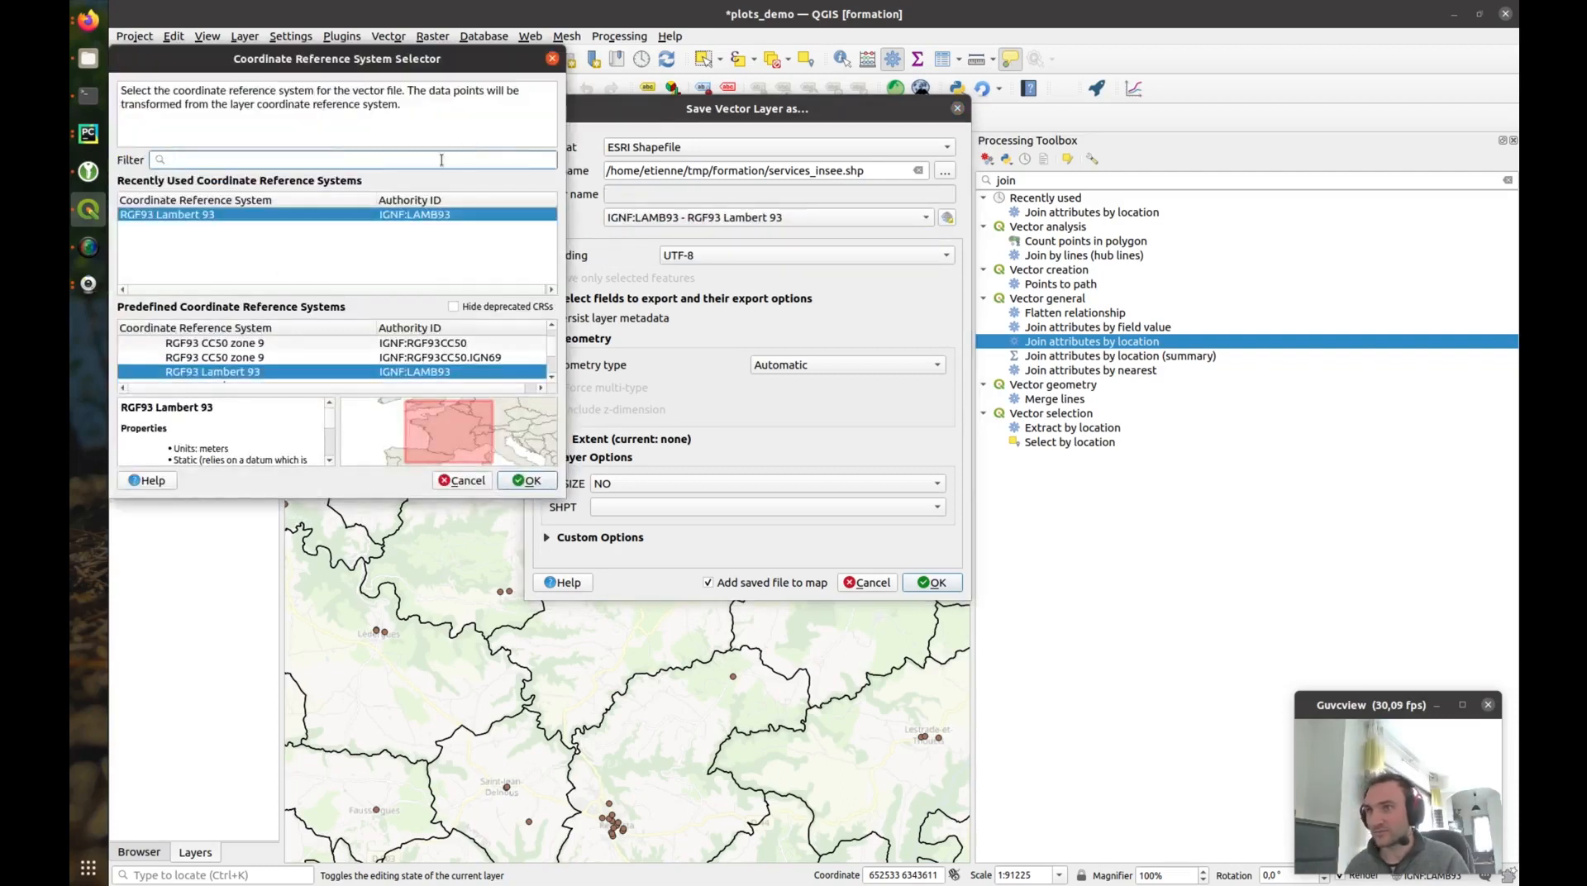
type("2154")
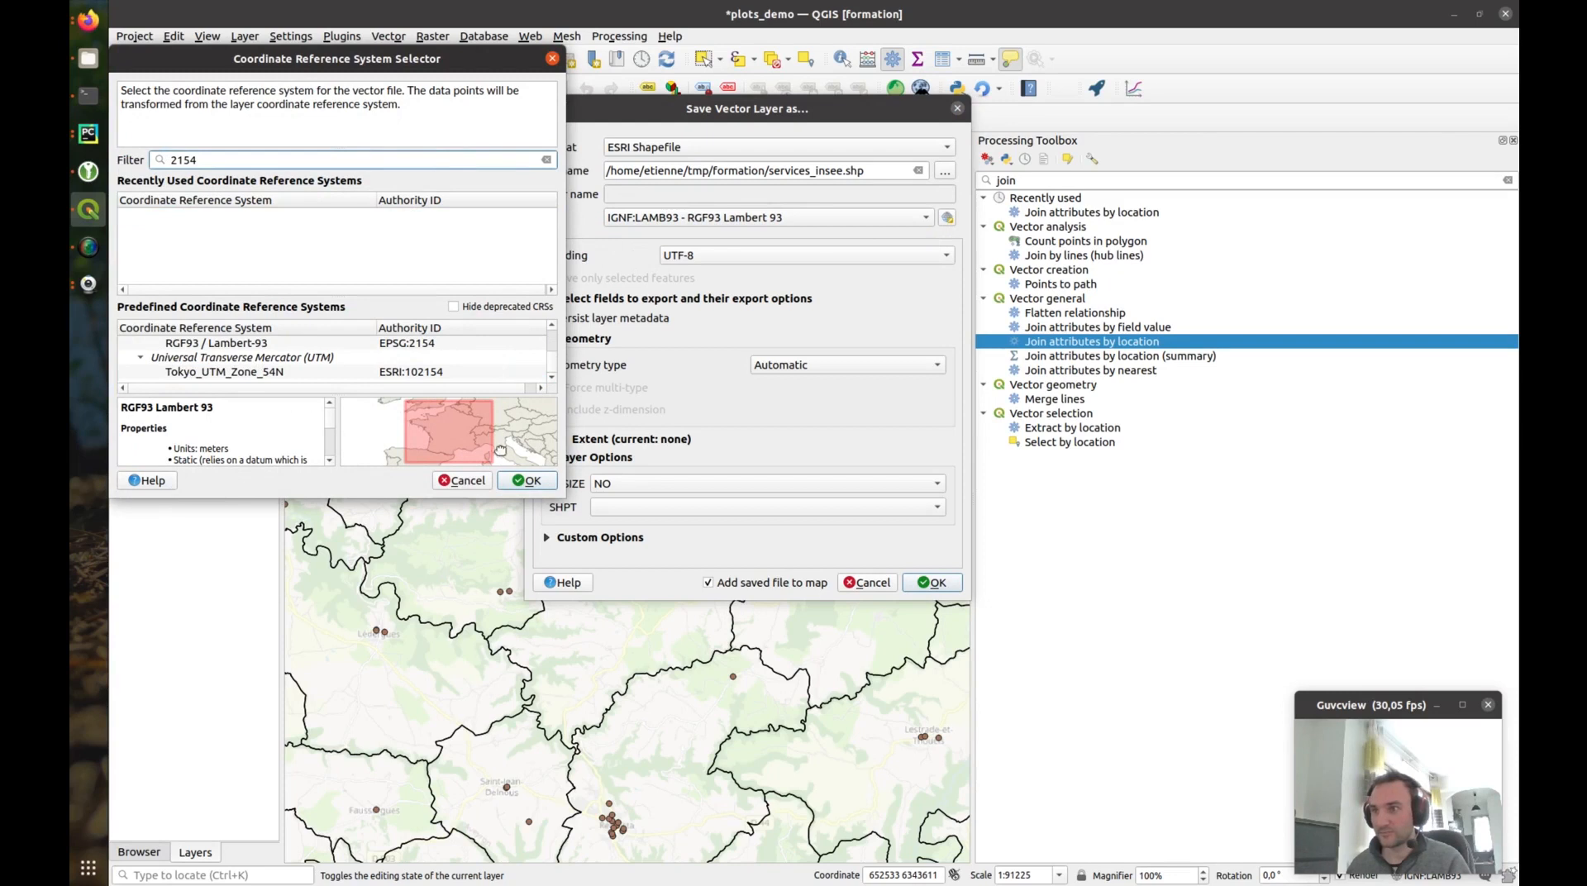
left_click(520, 481)
key("Return")
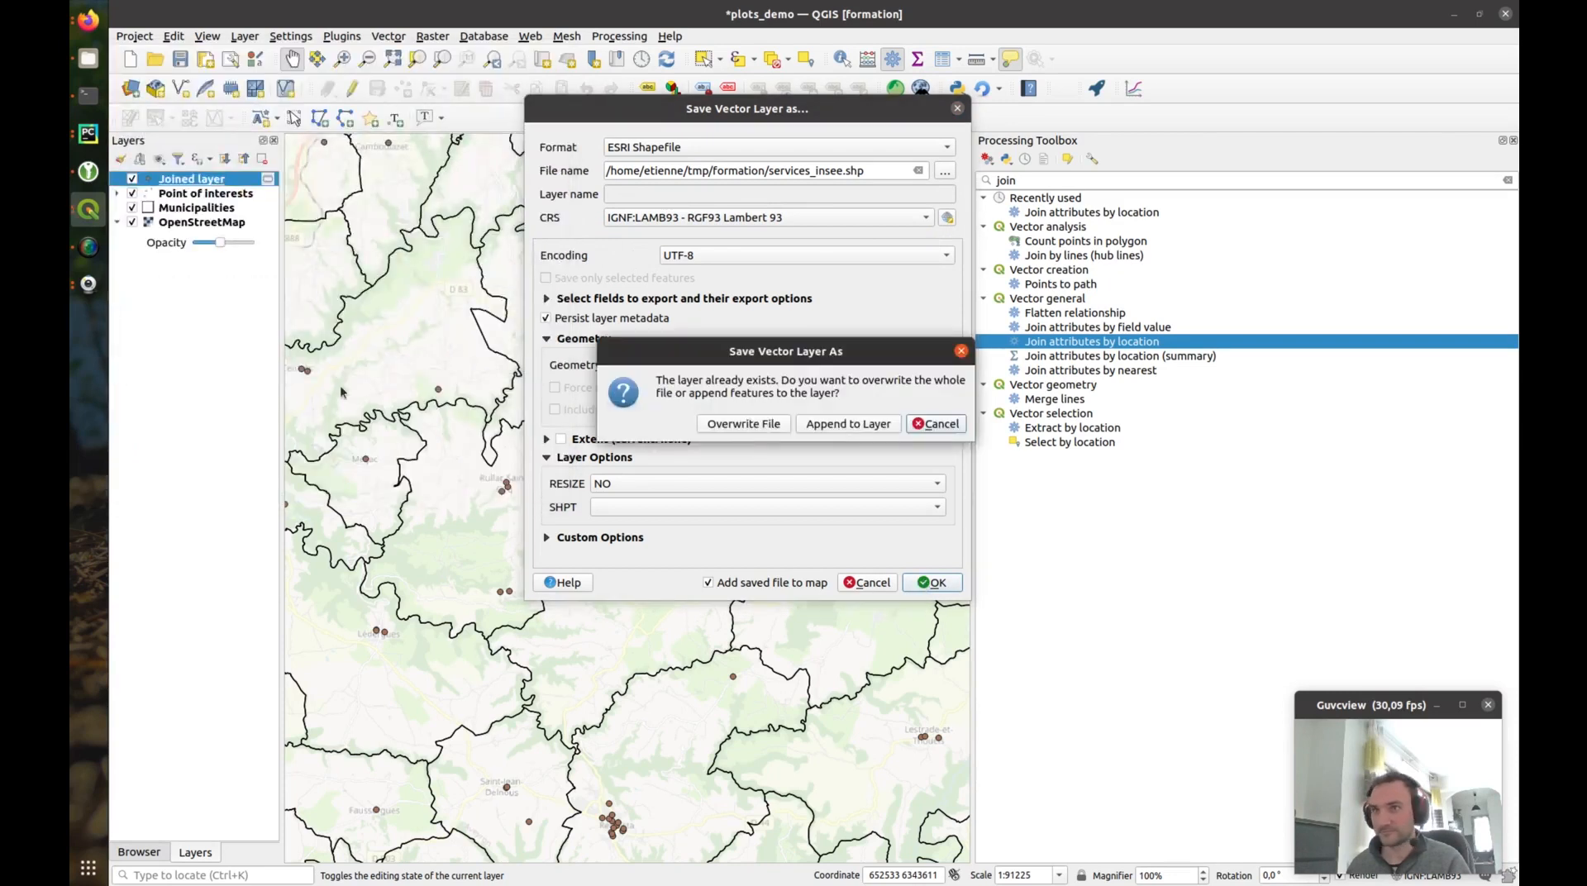
left_click(744, 424)
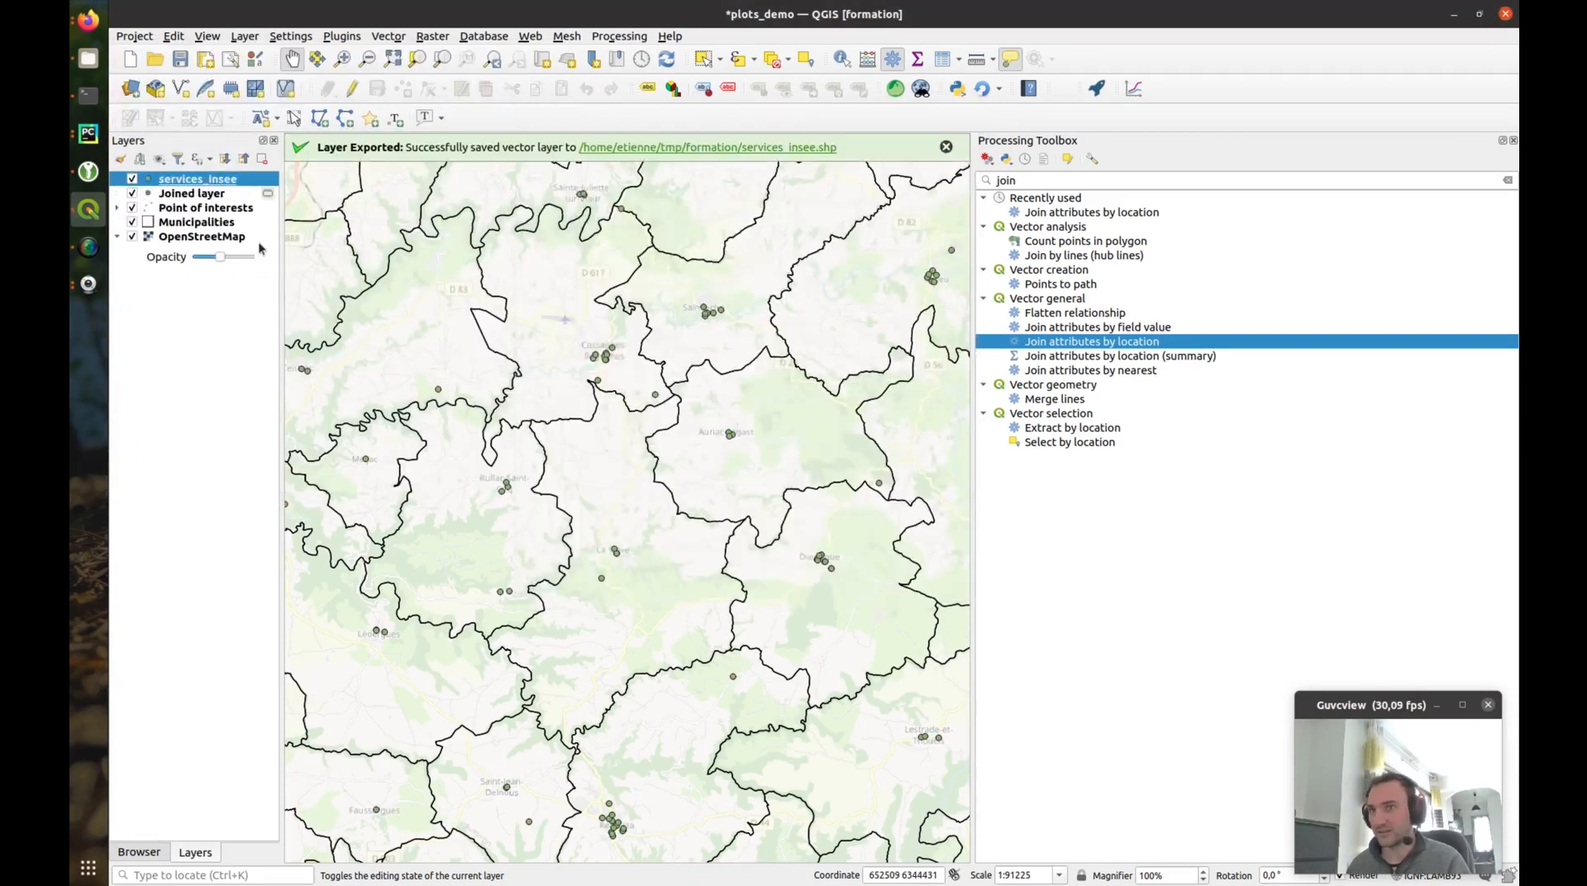
Step: Remove the temporary Joined layer and the services_insee layer from the project
right_click(219, 195)
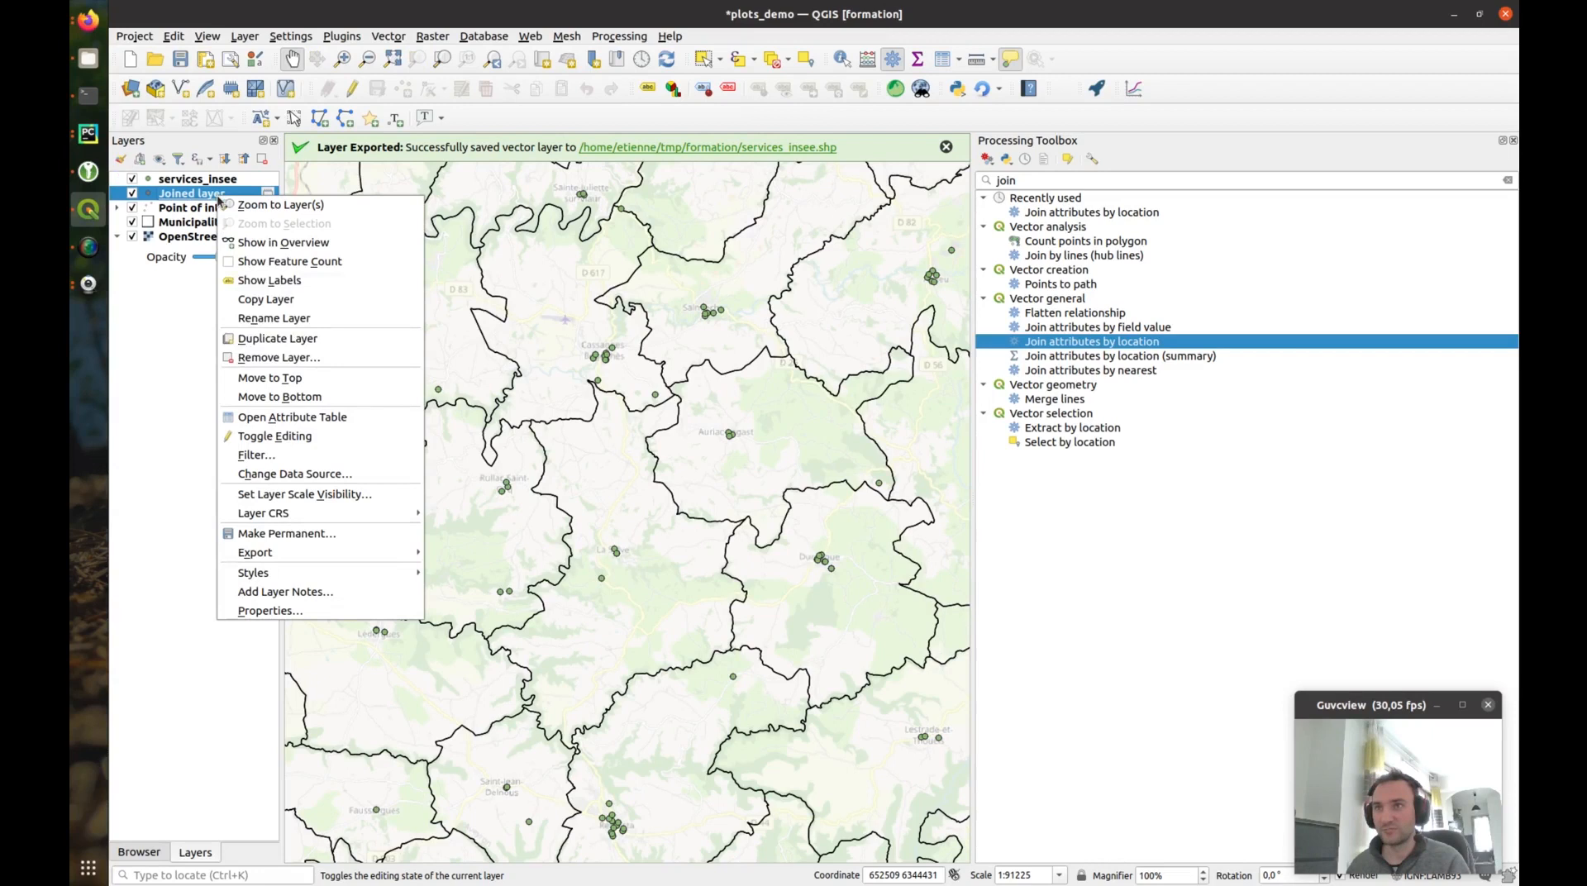
left_click(305, 364)
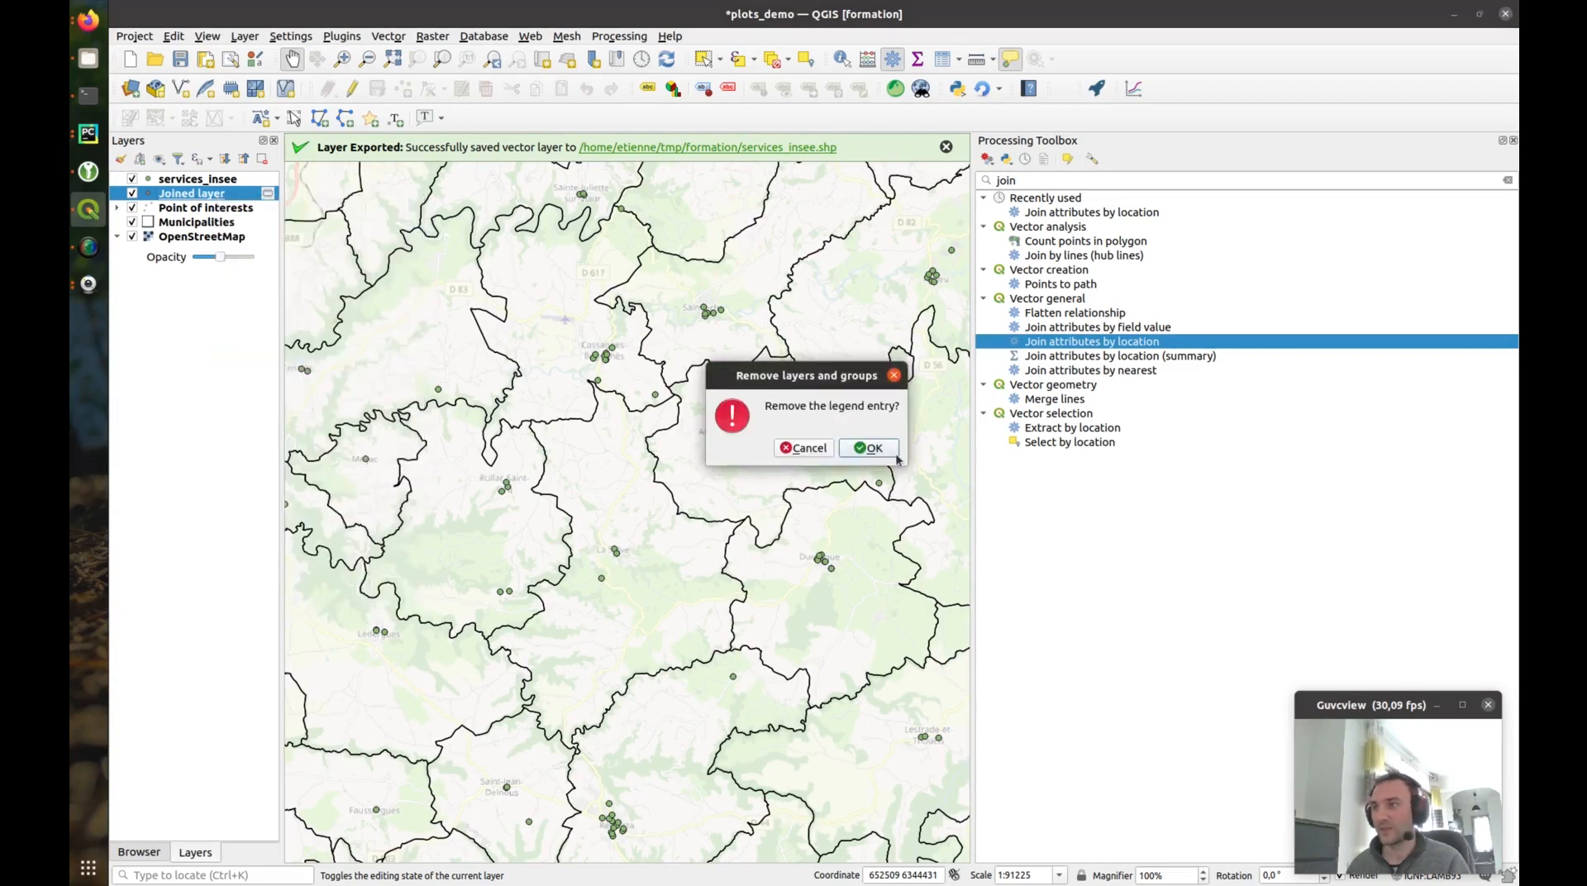
left_click(883, 447)
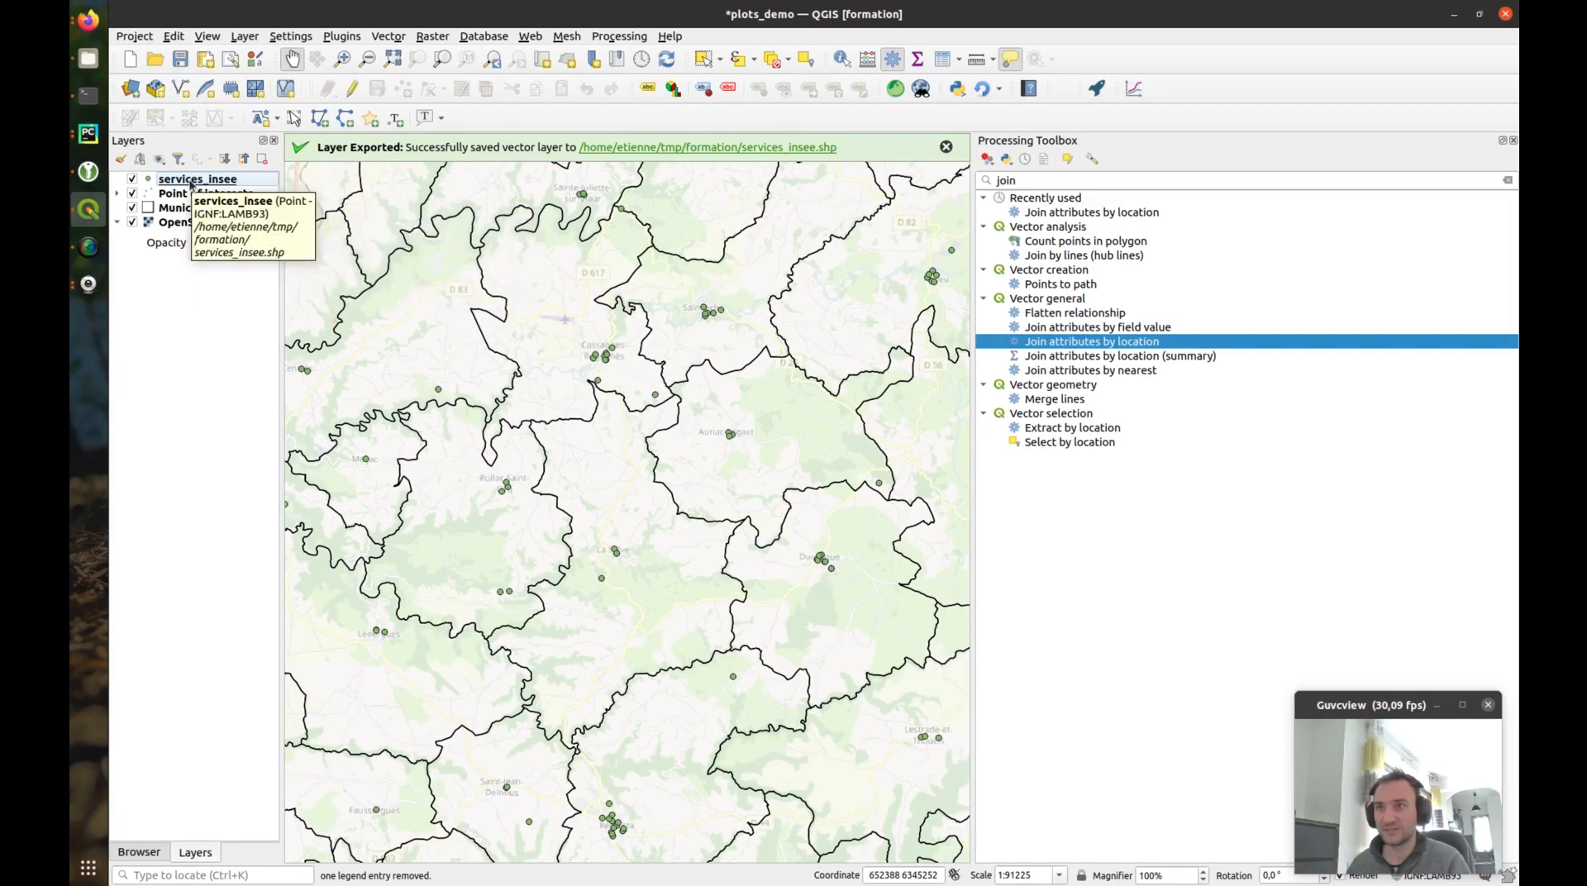
right_click(191, 183)
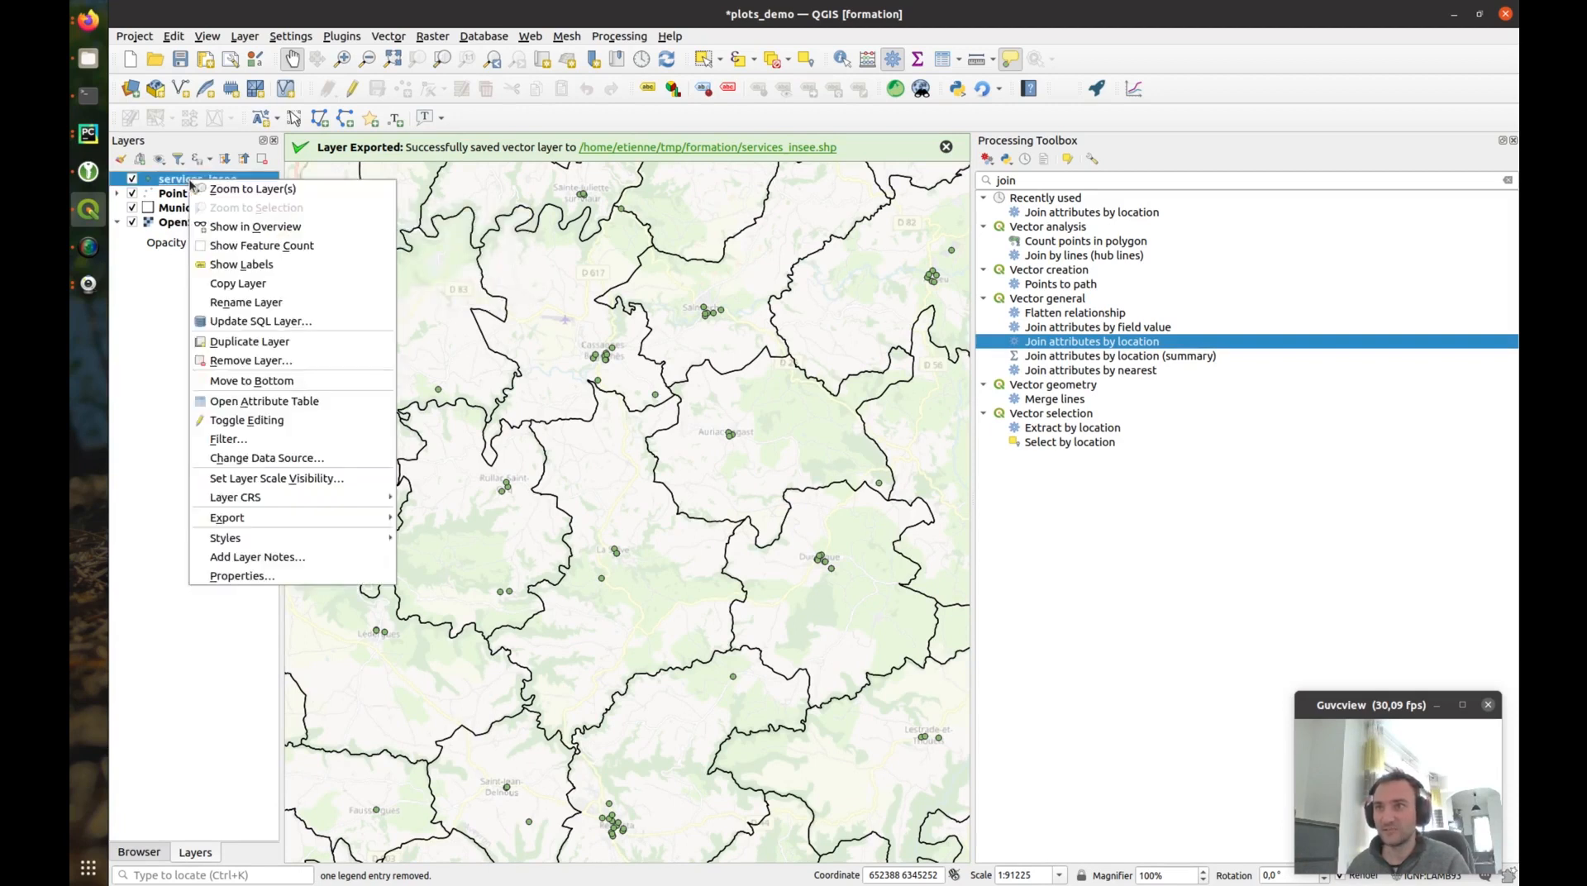
left_click(262, 364)
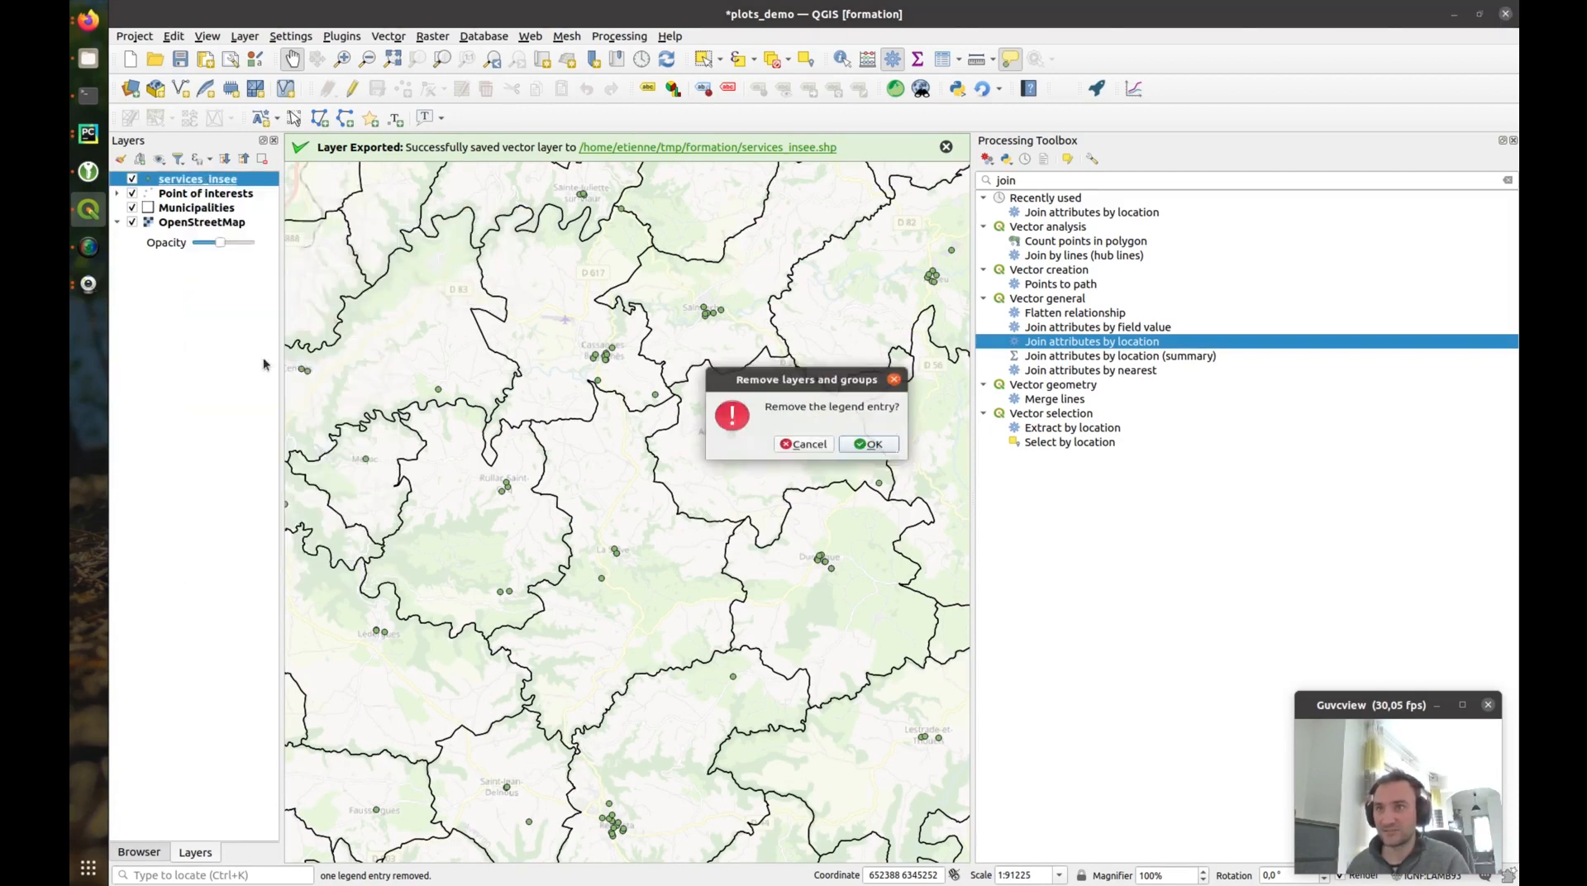
left_click(875, 450)
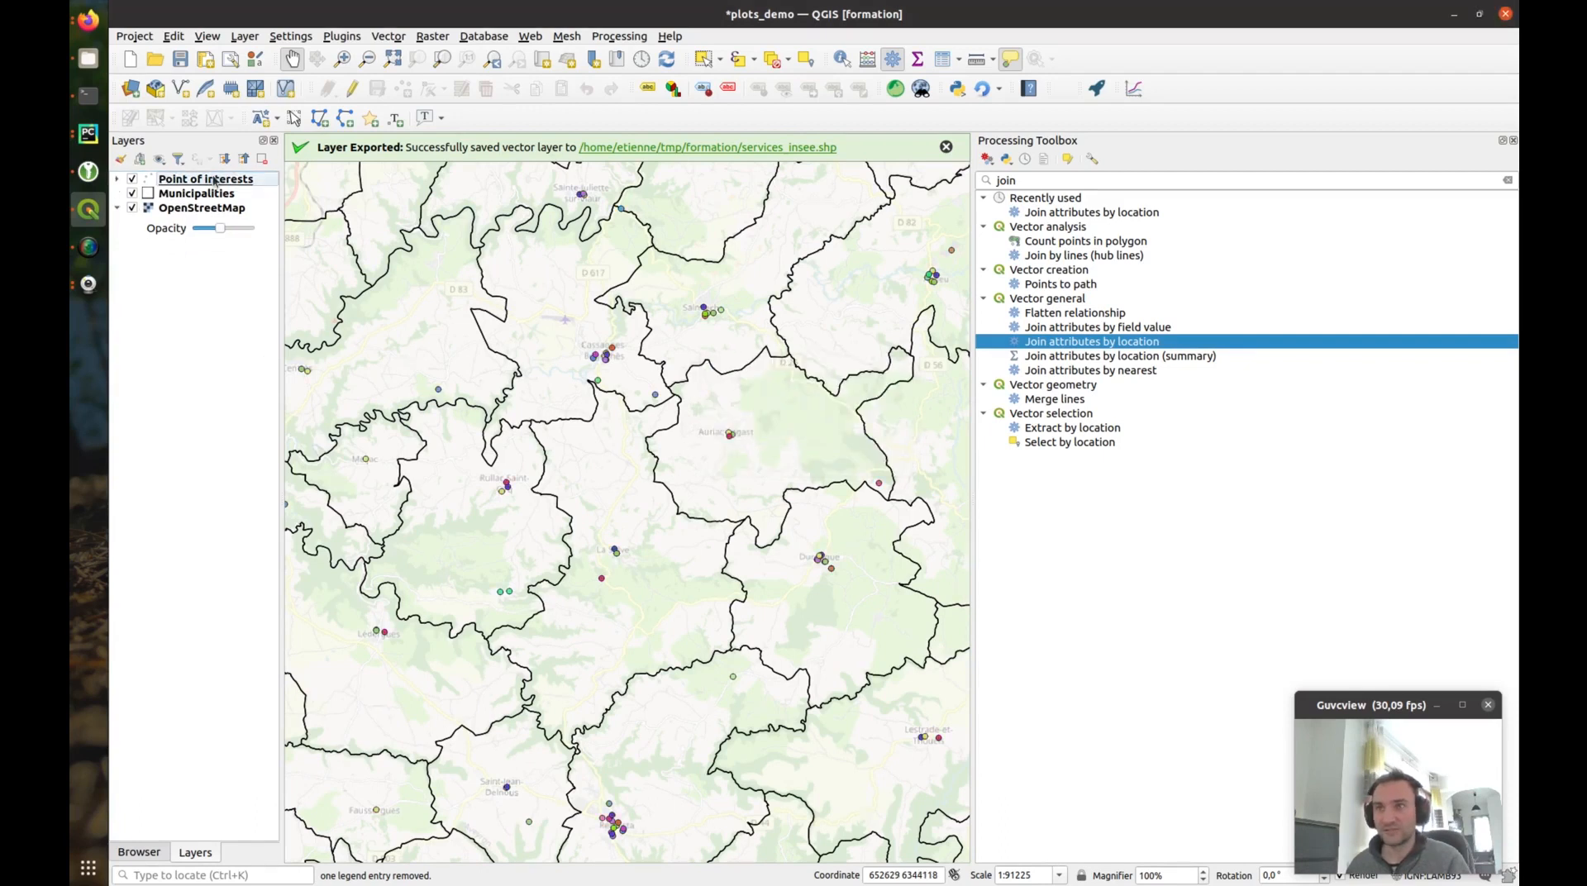
Step: Change the data source of the Point of interests layer to services_insee.shp in the formation folder
right_click(209, 178)
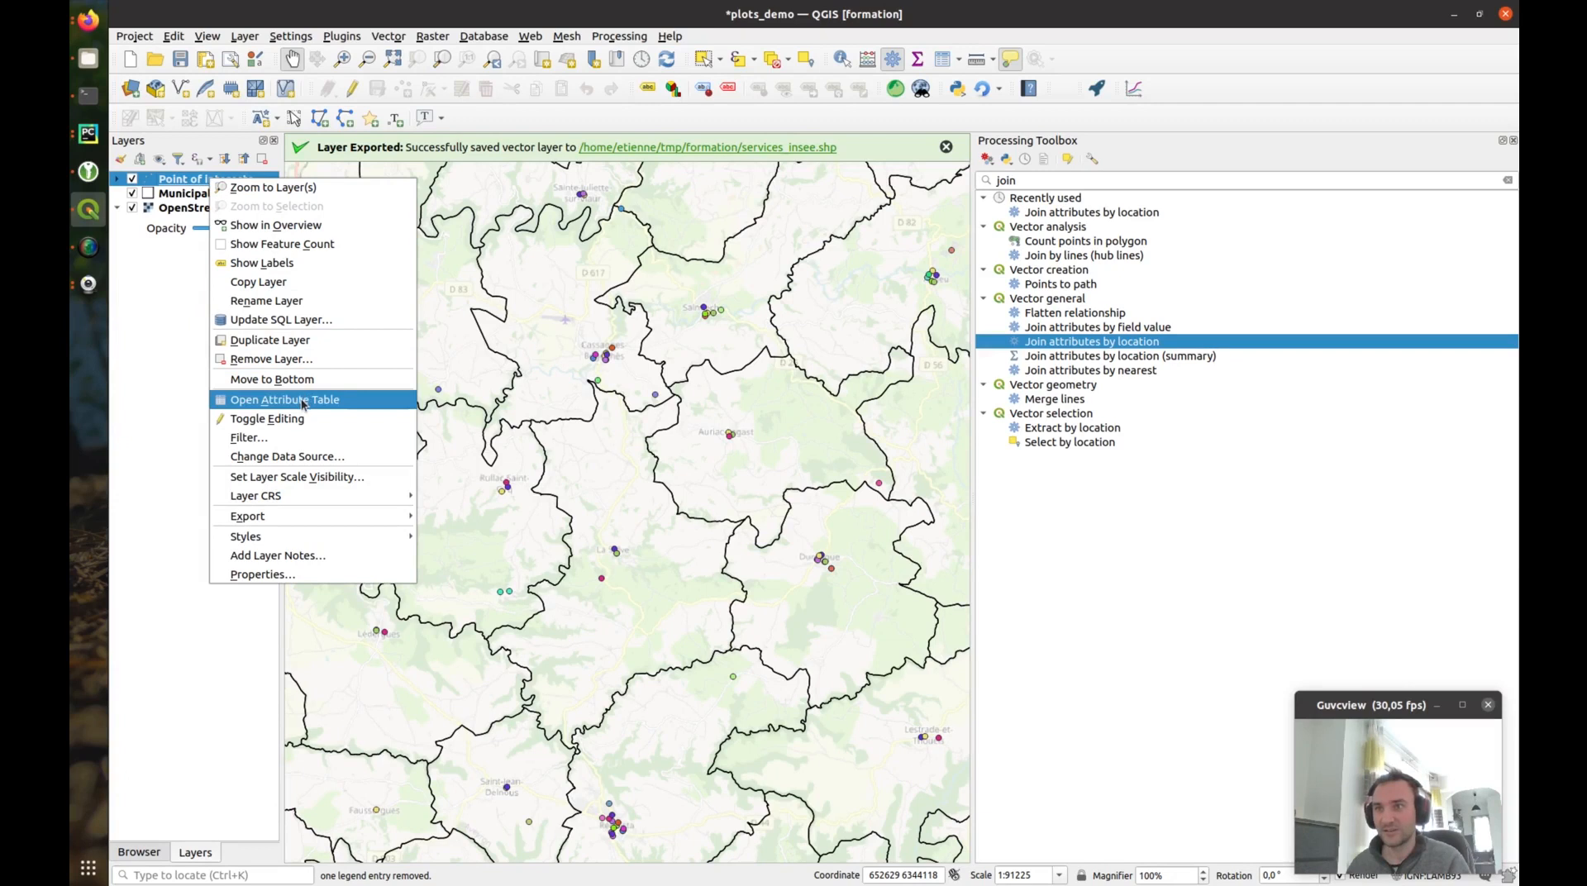
left_click(298, 457)
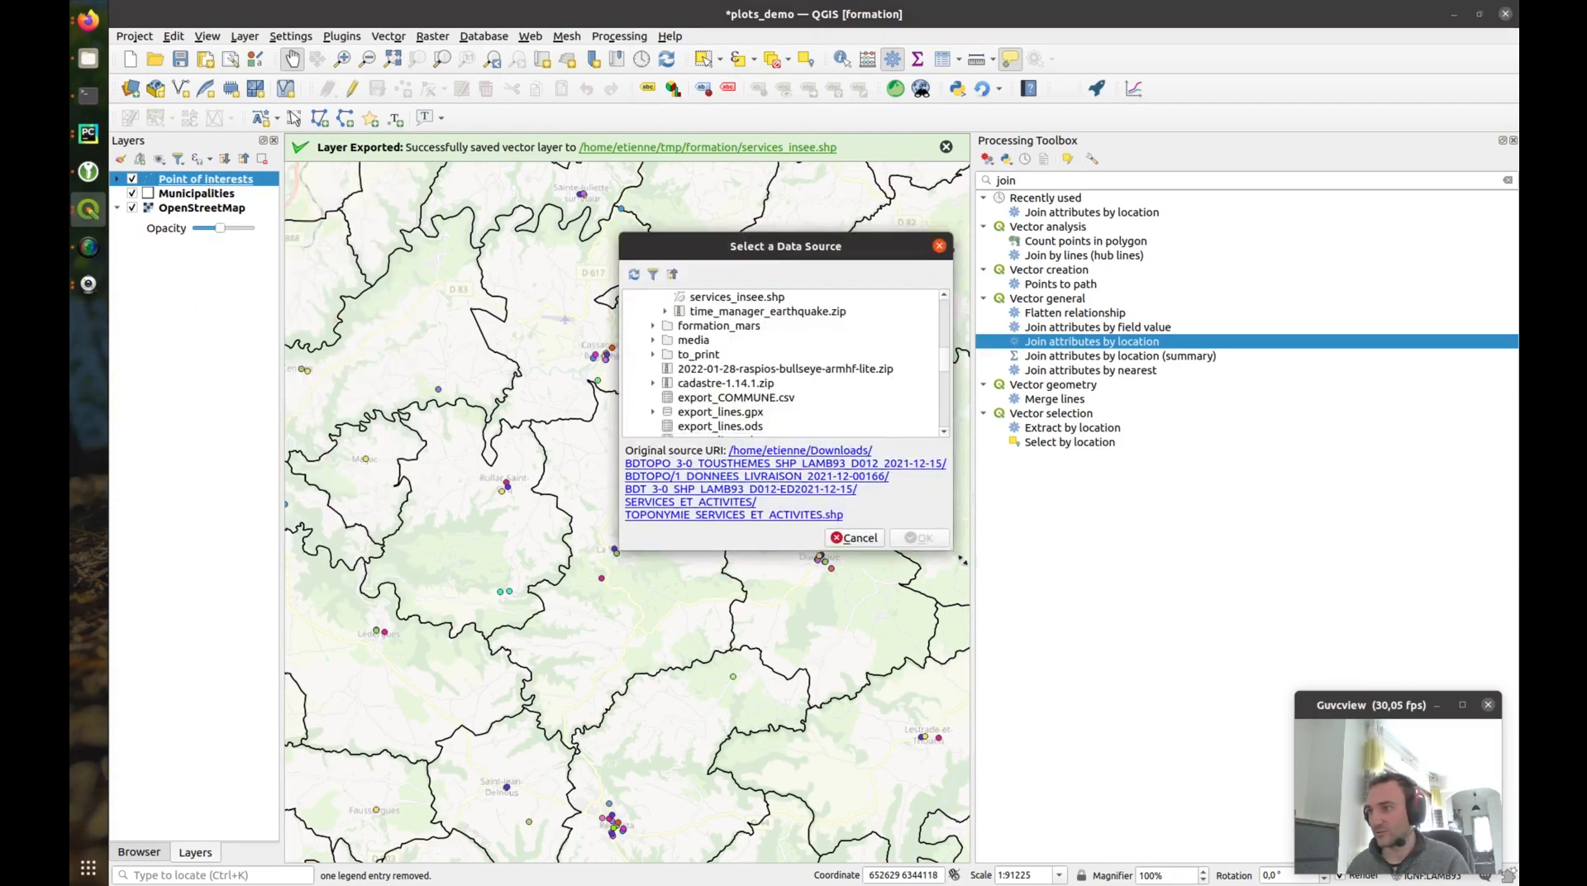
left_click_drag(962, 560, 1088, 692)
scroll(851, 488, "up", 2)
left_click(722, 385)
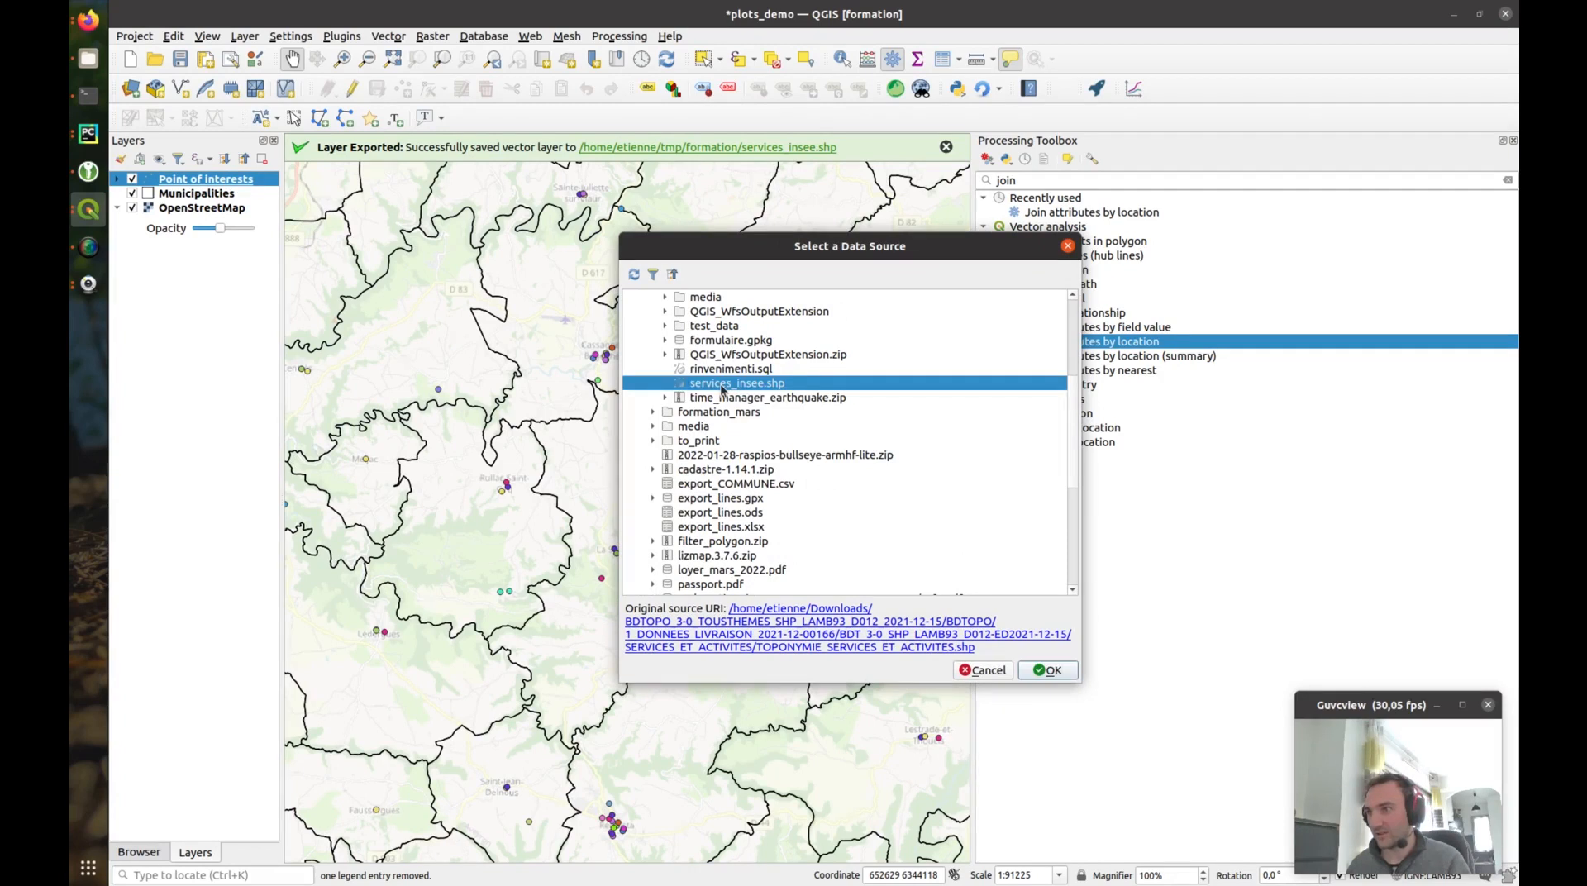
left_click(1048, 670)
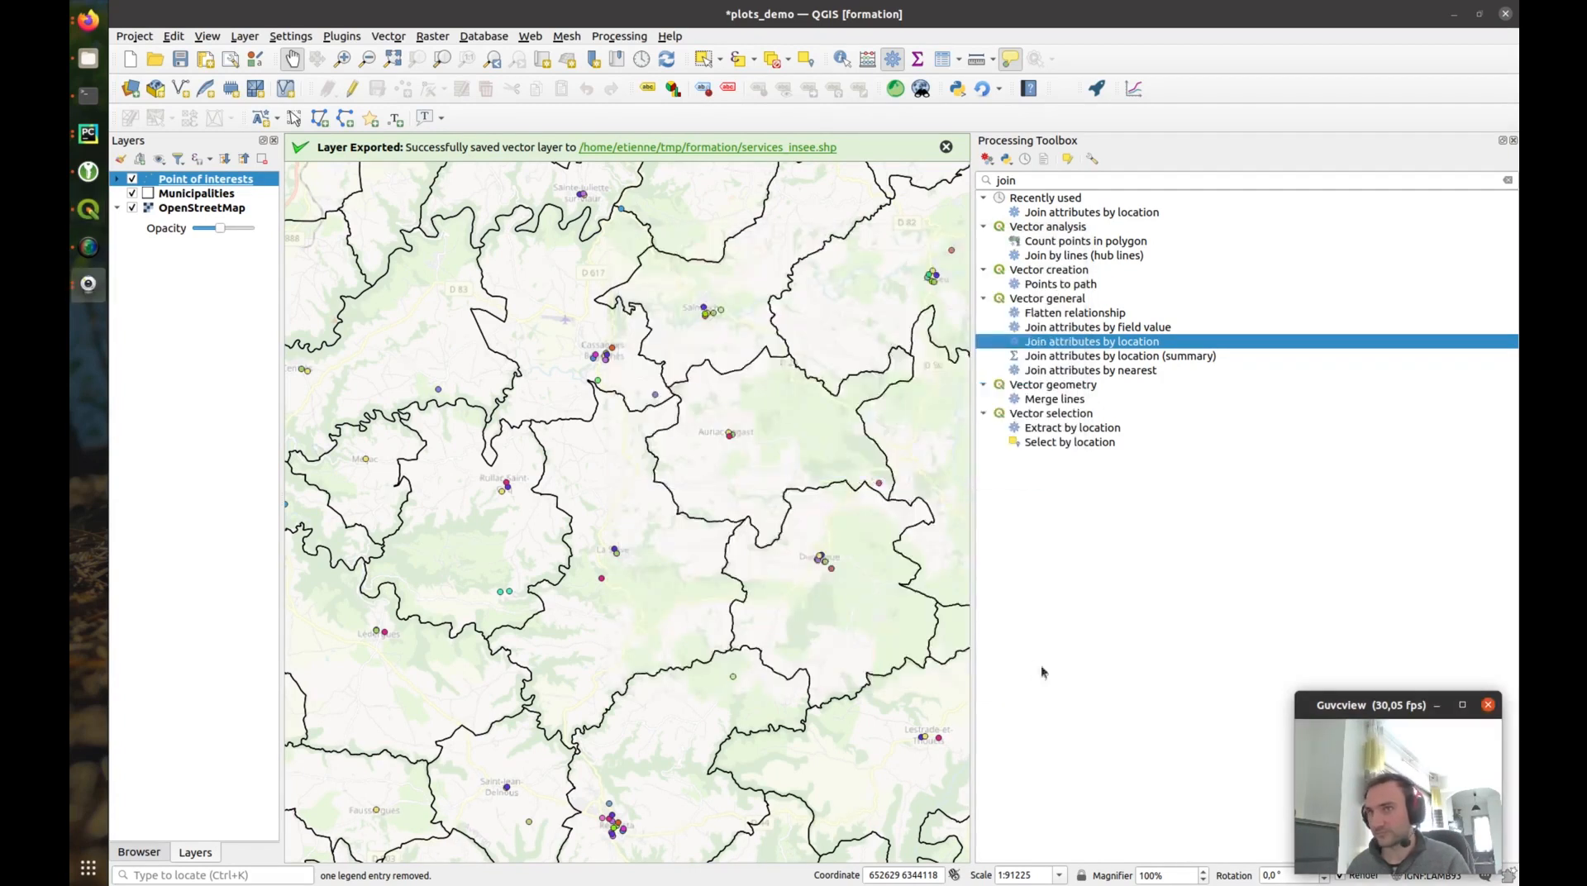
Step: Check the INSEE_COM field in the Point of interests attribute table and close the table
right_click(199, 184)
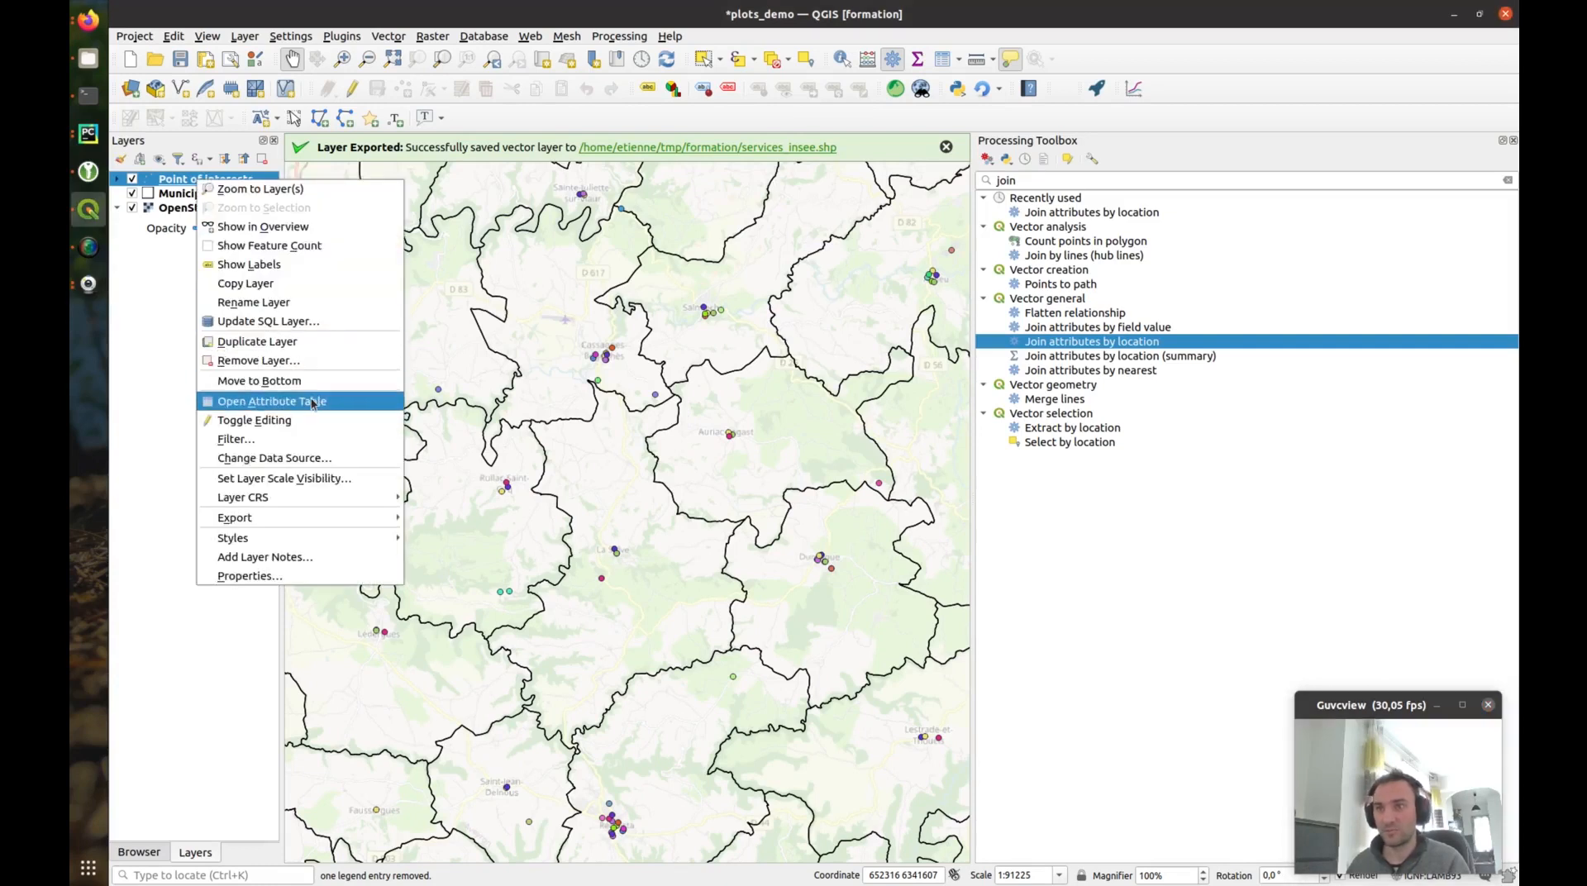
left_click(273, 402)
left_click(718, 37)
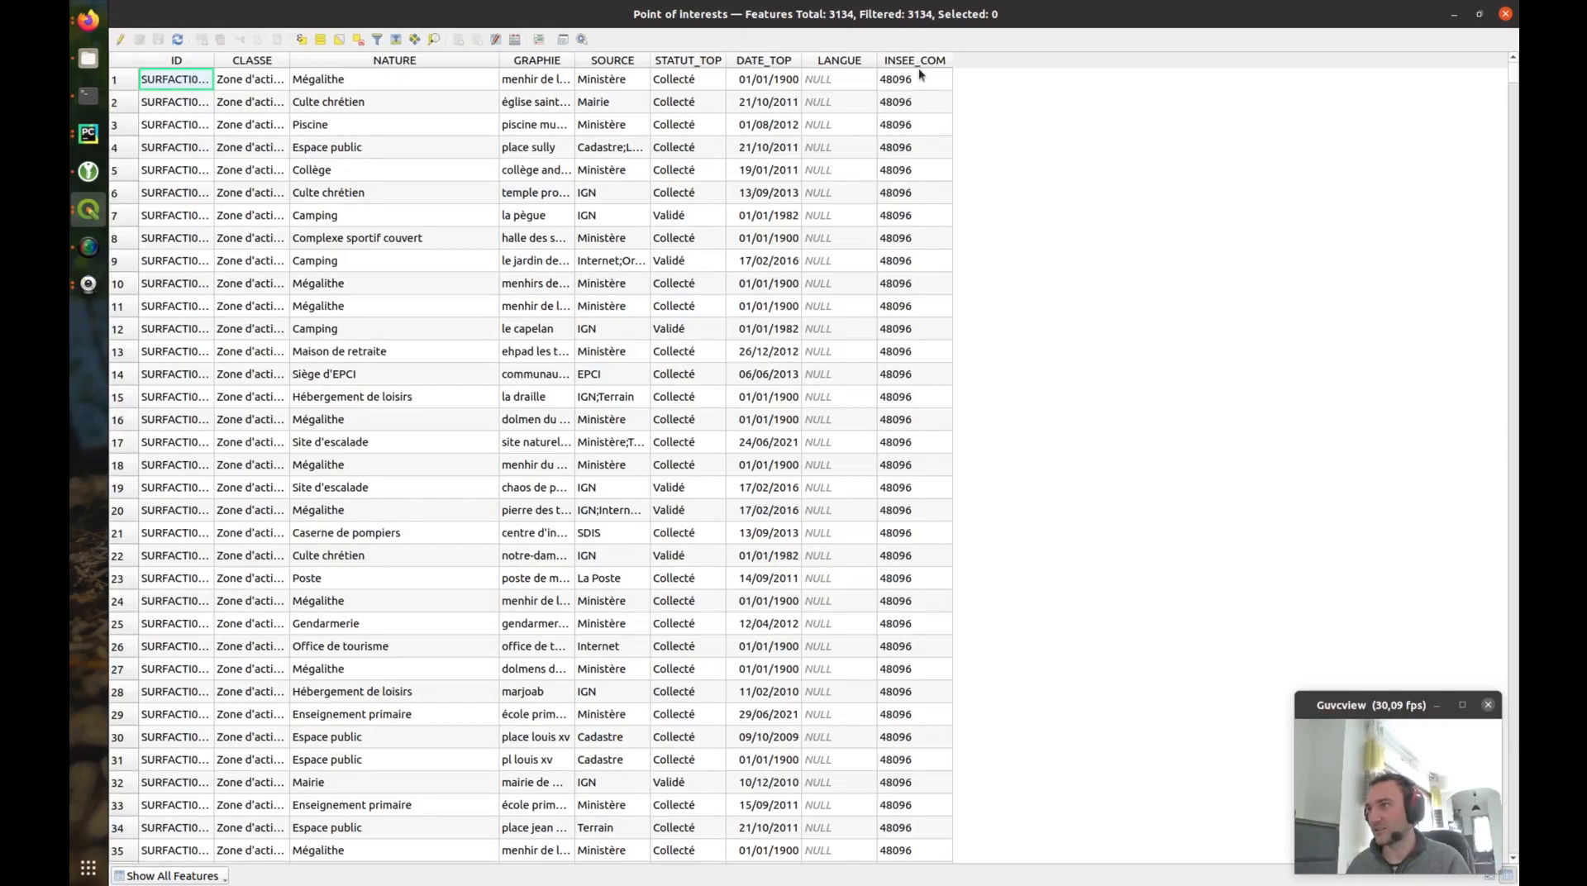
left_click(1506, 13)
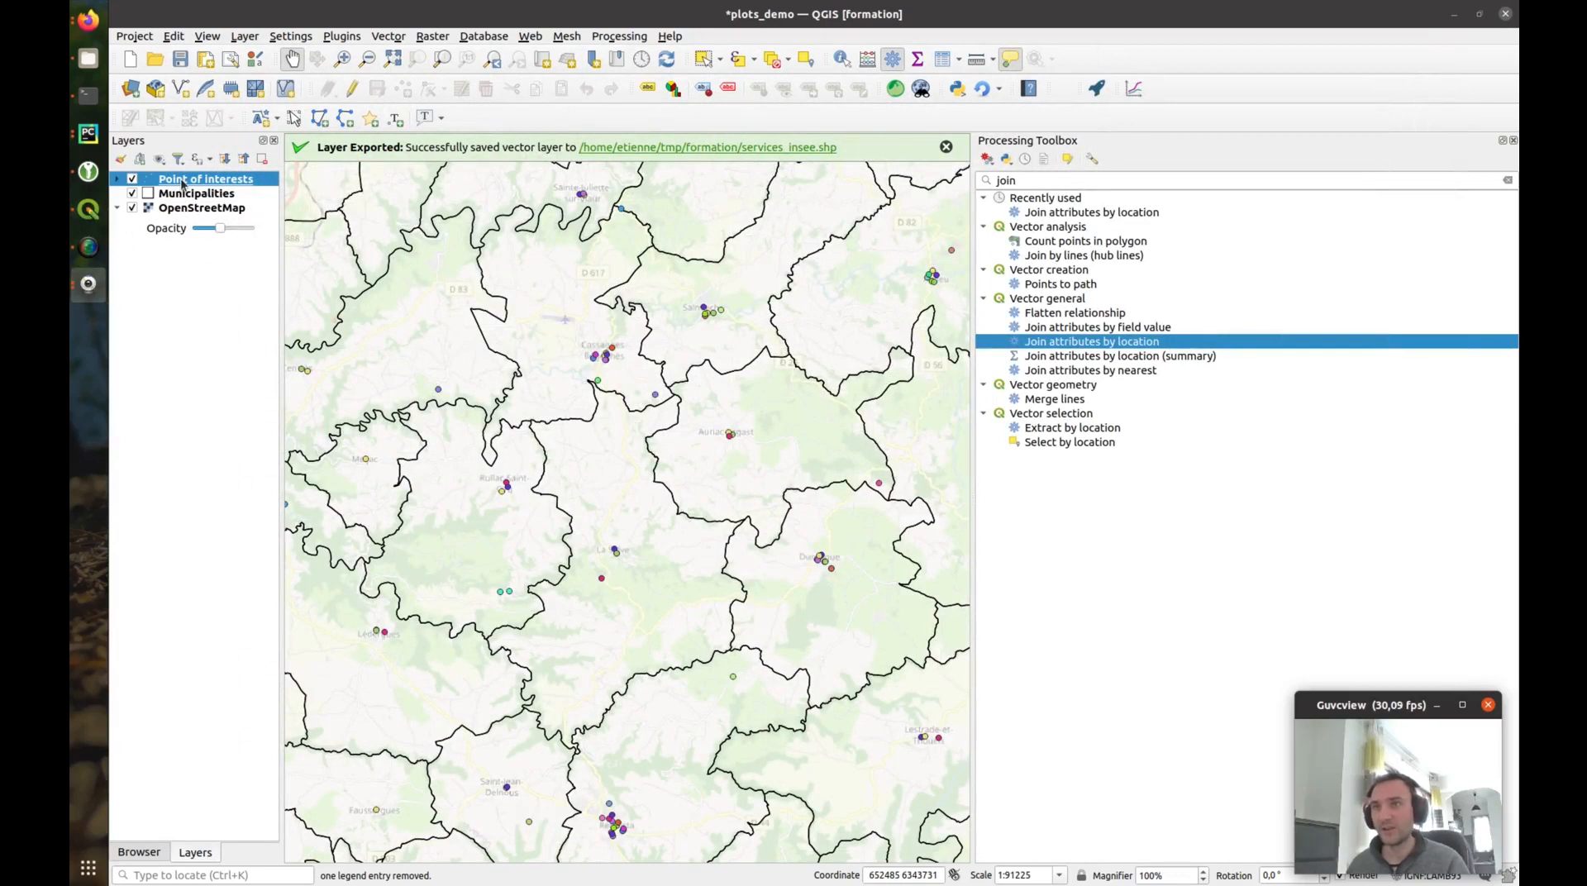
Step: Start a new relation in the project properties and name it "municipality services"
left_click(134, 37)
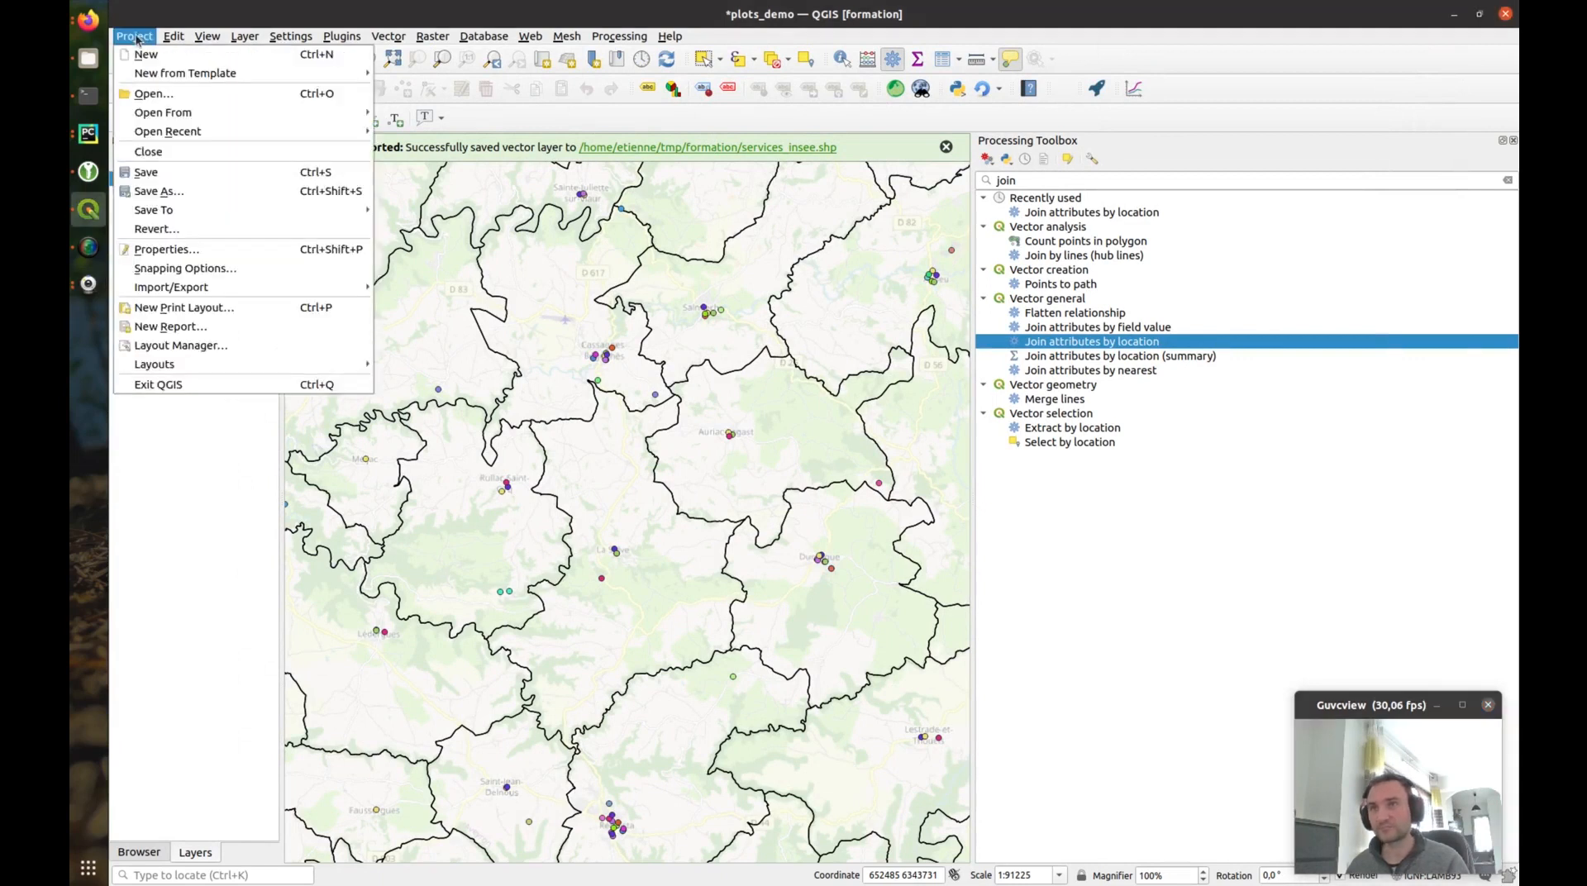
left_click(199, 253)
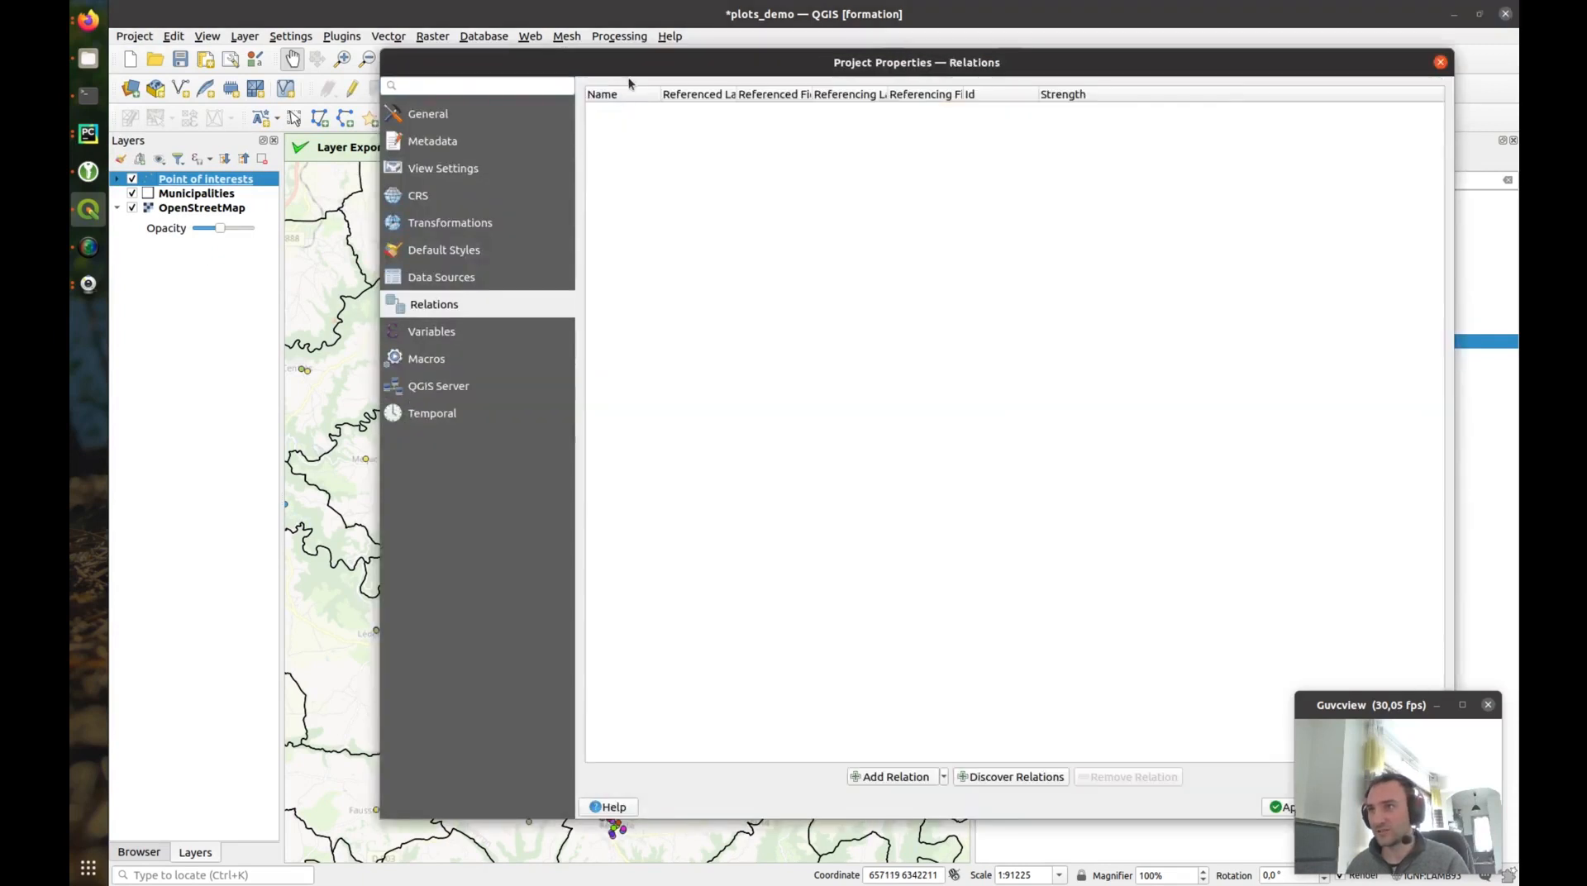
left_click(895, 777)
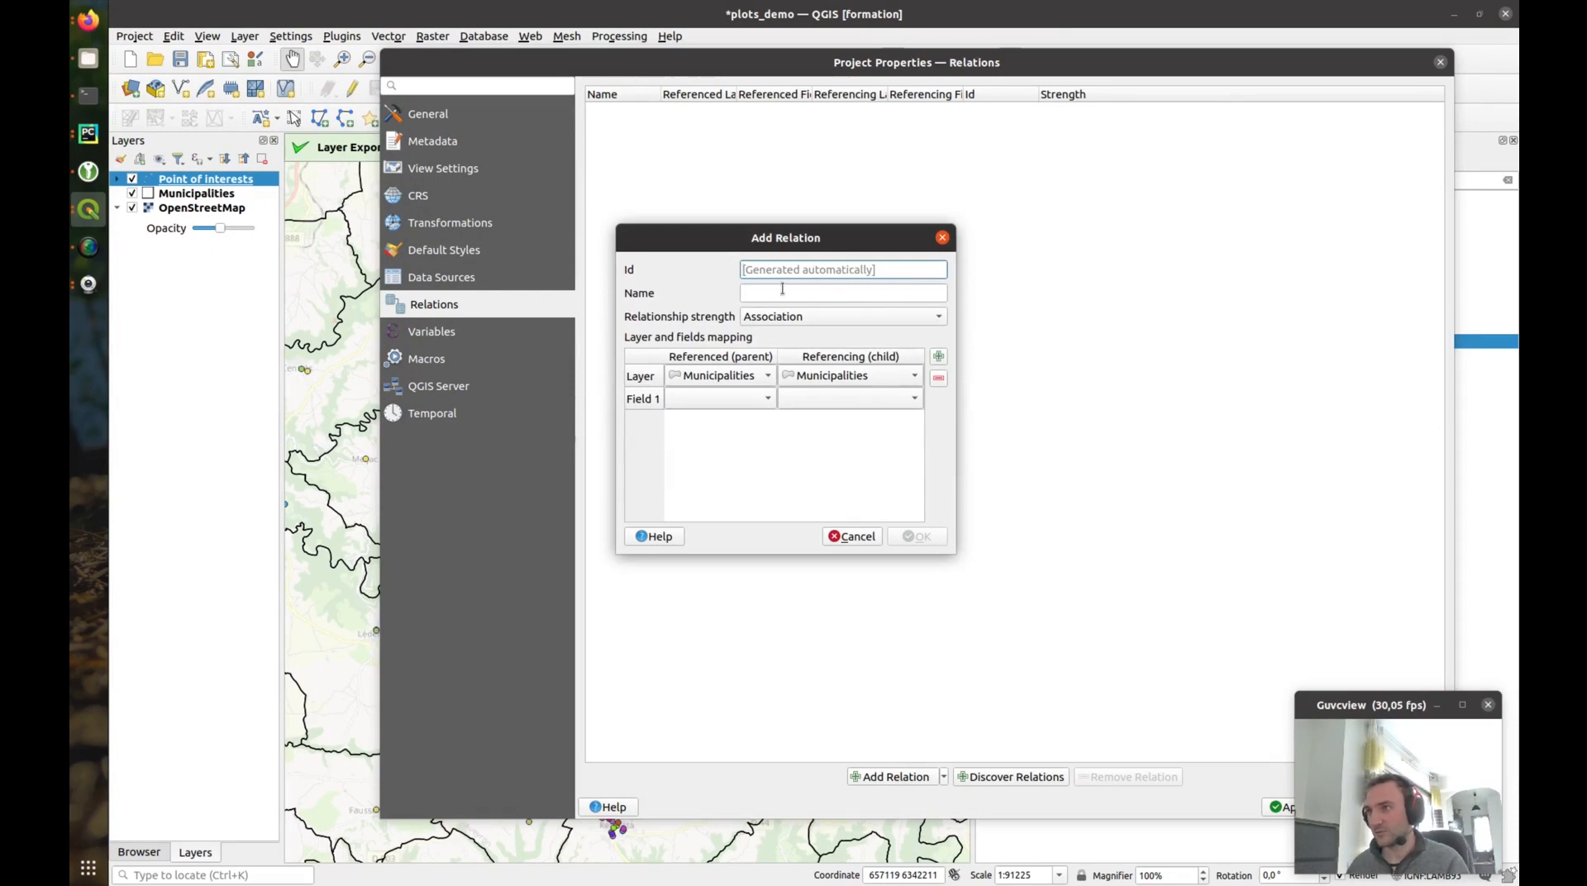
left_click(783, 291)
type("m")
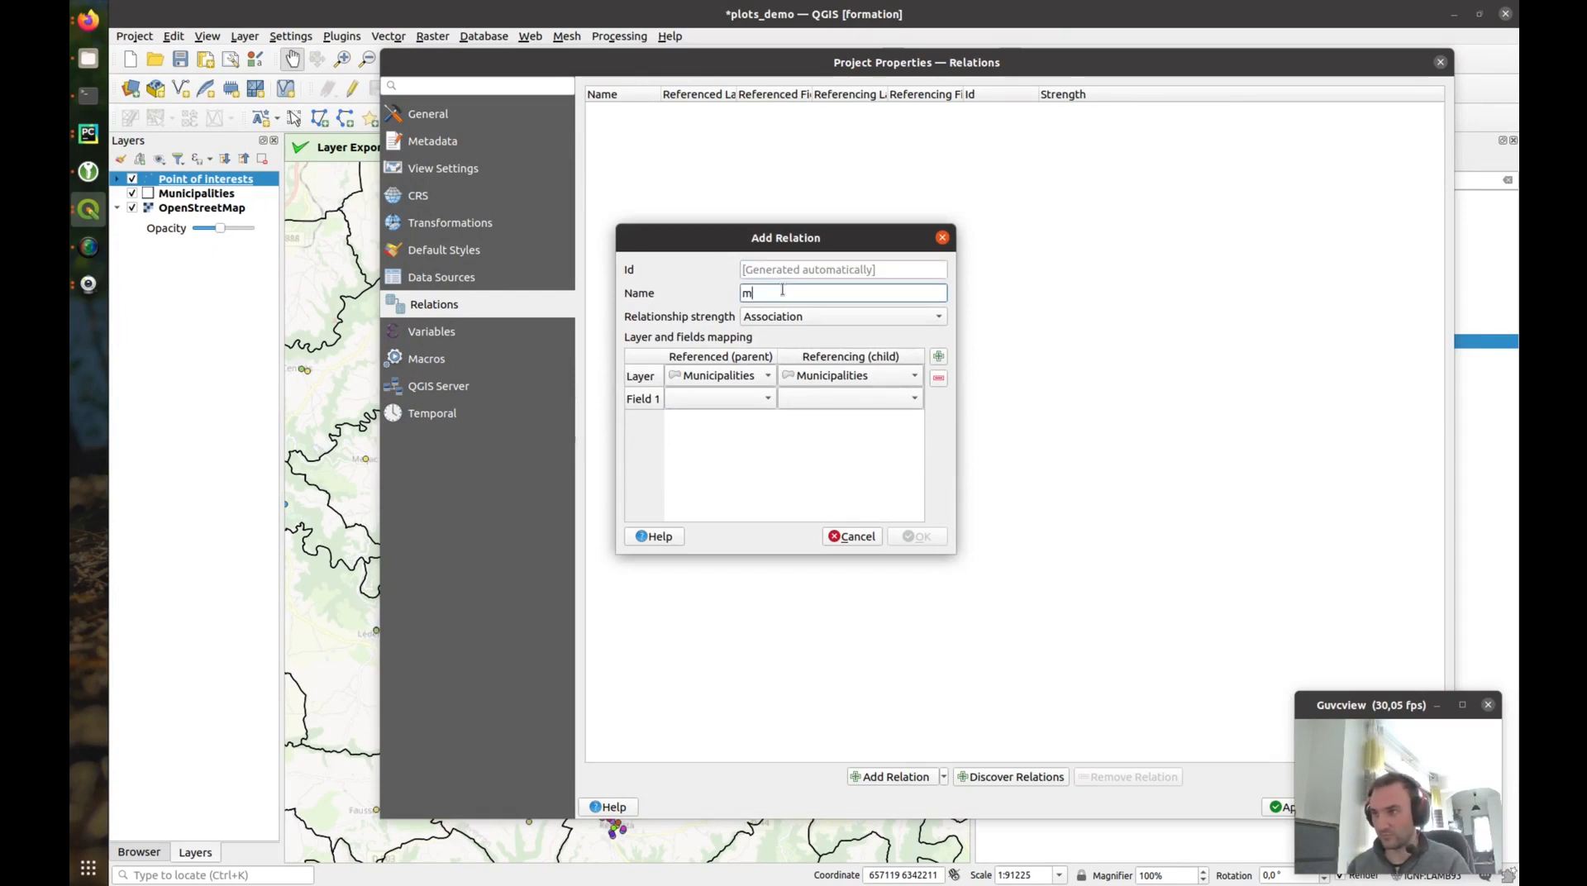
type("unicipality")
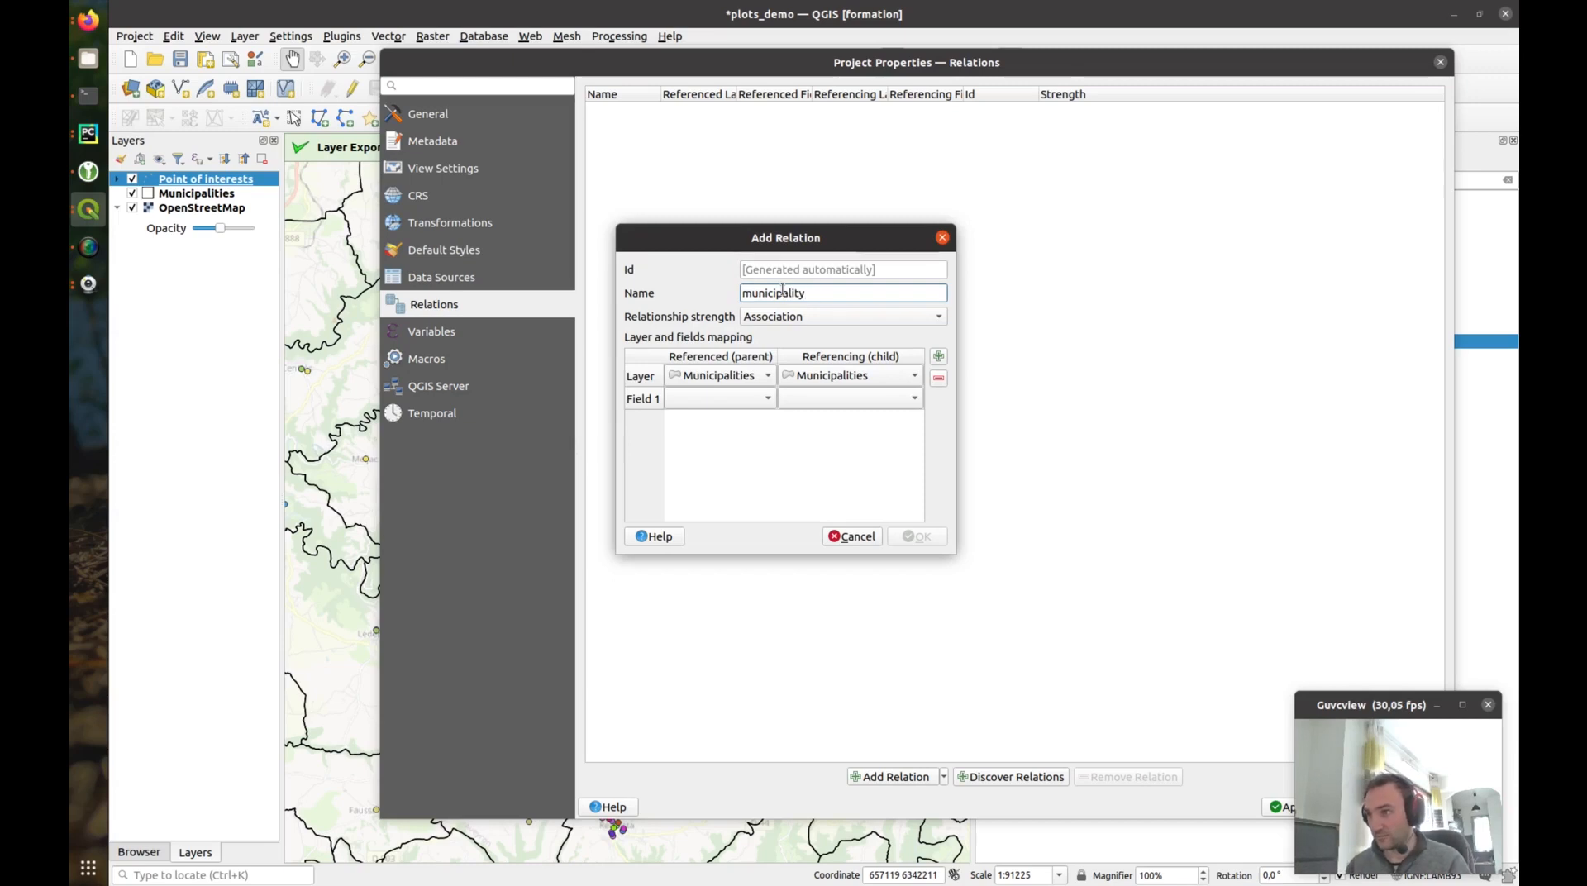
type(" services")
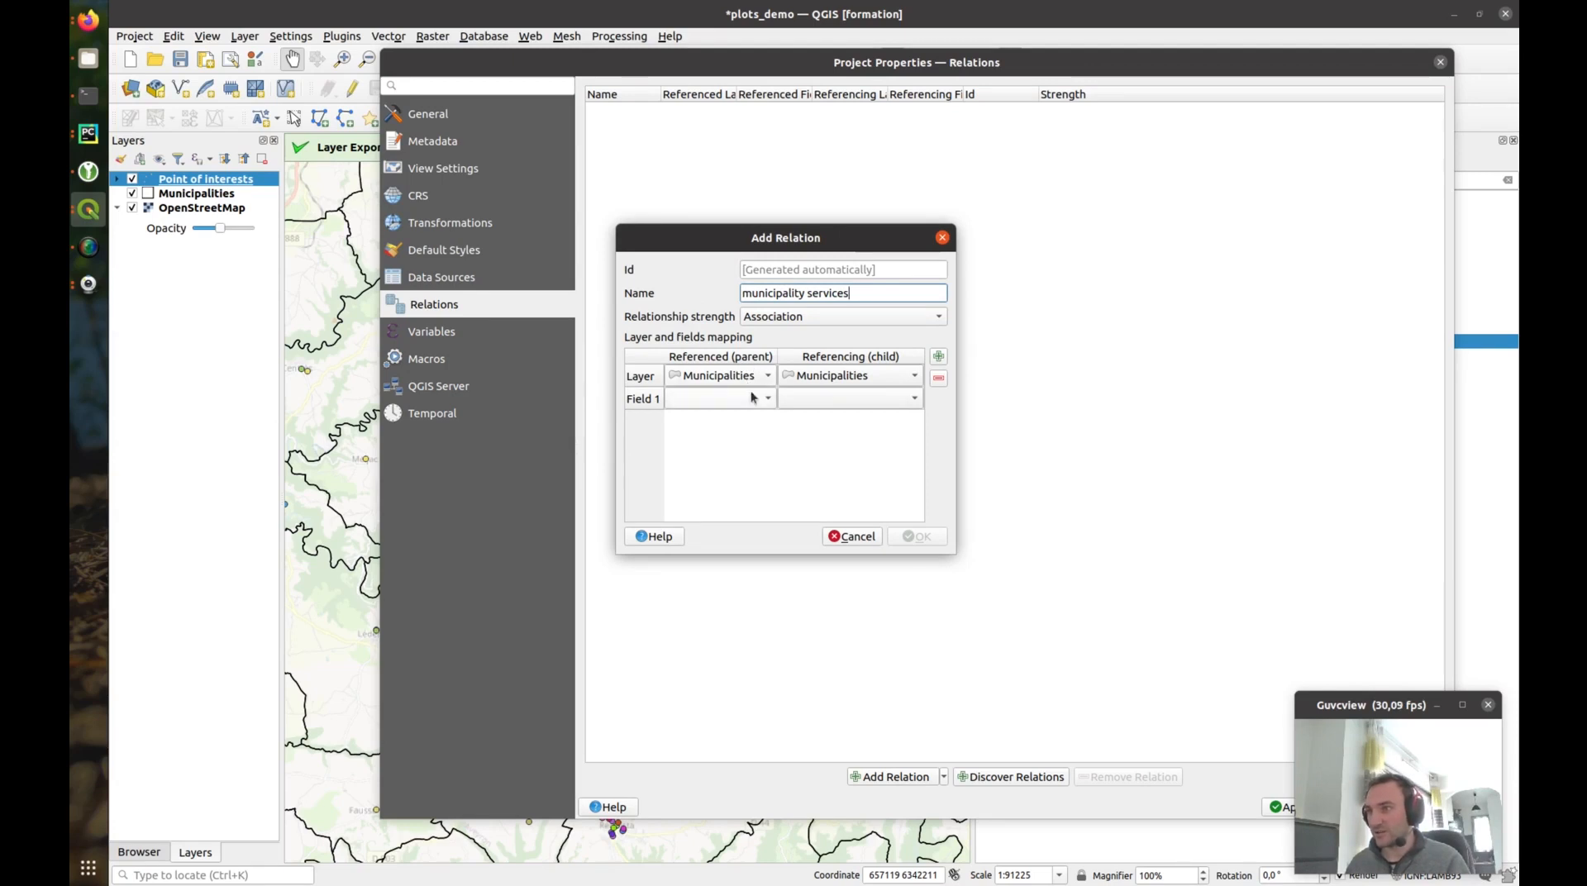
Step: Link INSEE_COM of the parent Municipalities to INSEE_COM of the child Point of interests, then confirm the relation and the project properties
left_click(755, 401)
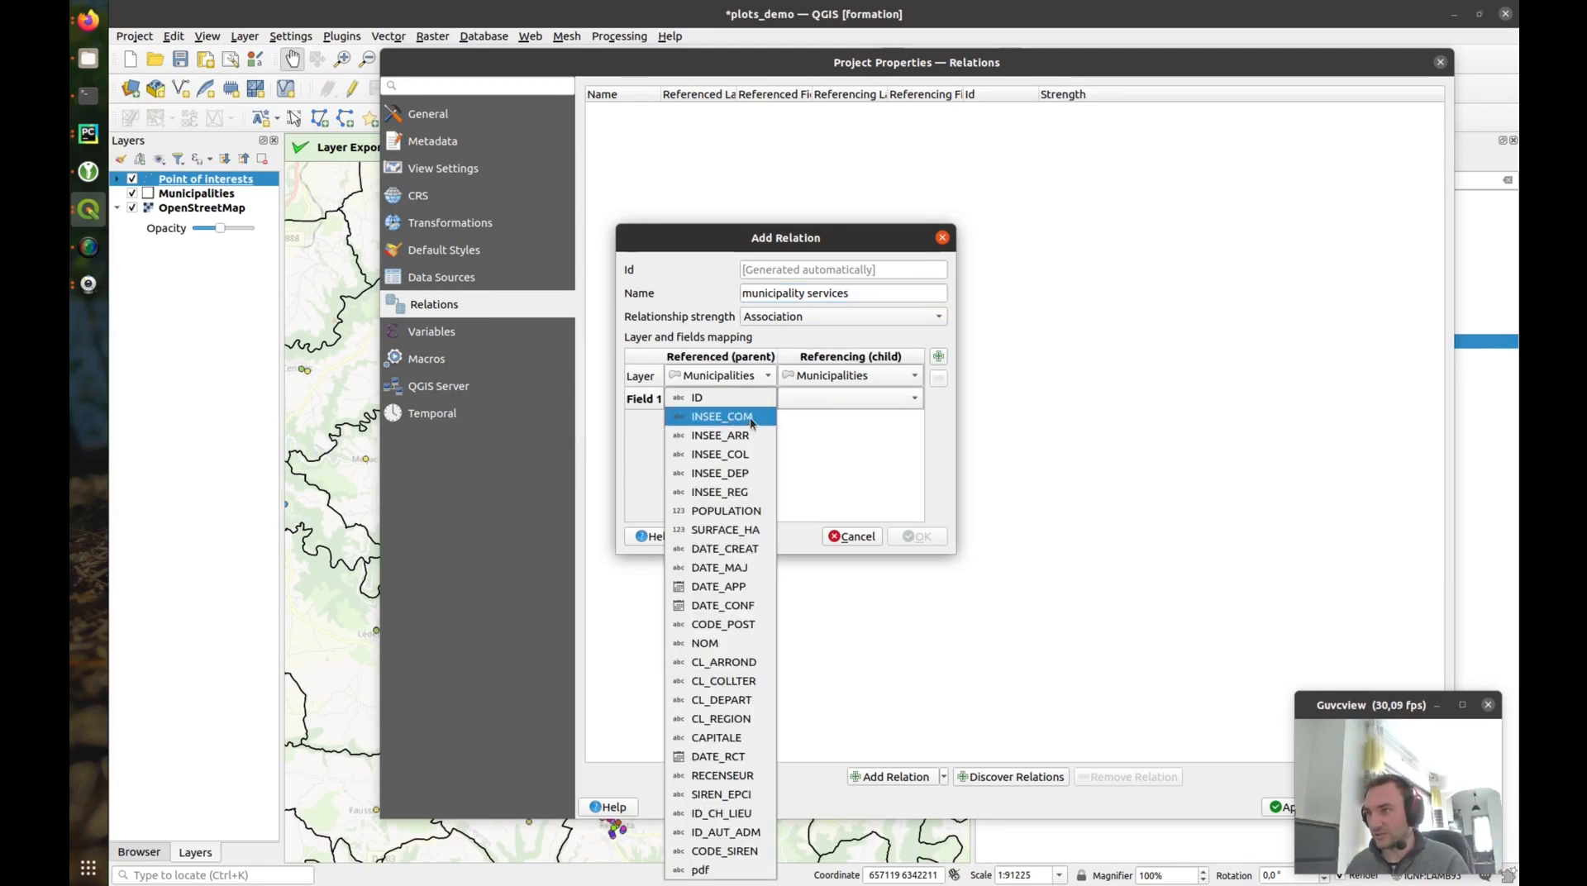
left_click(751, 421)
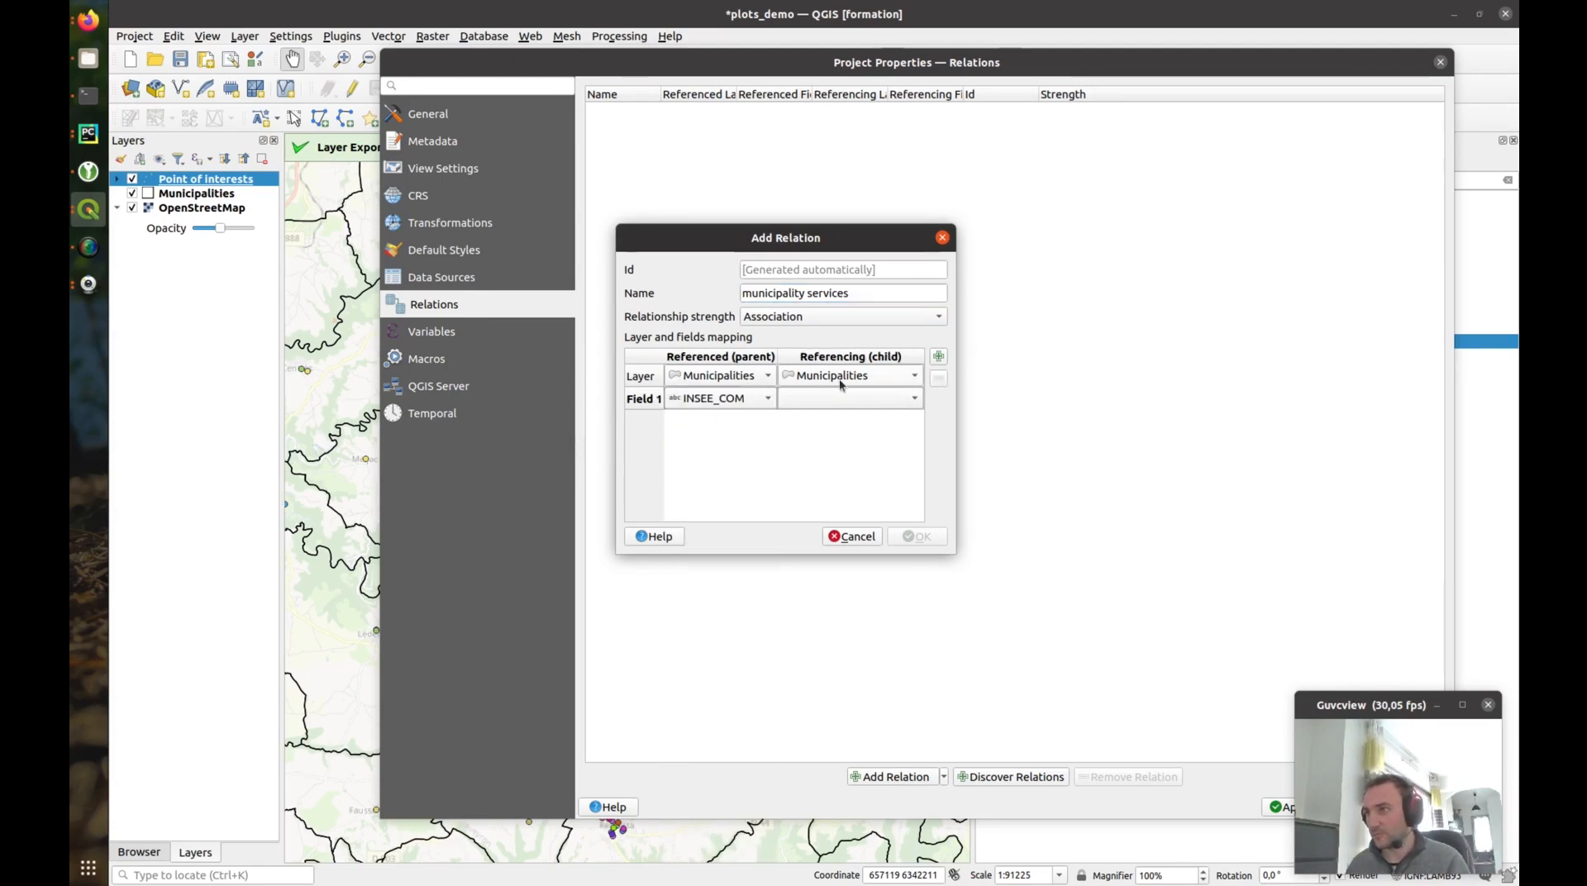
left_click(897, 379)
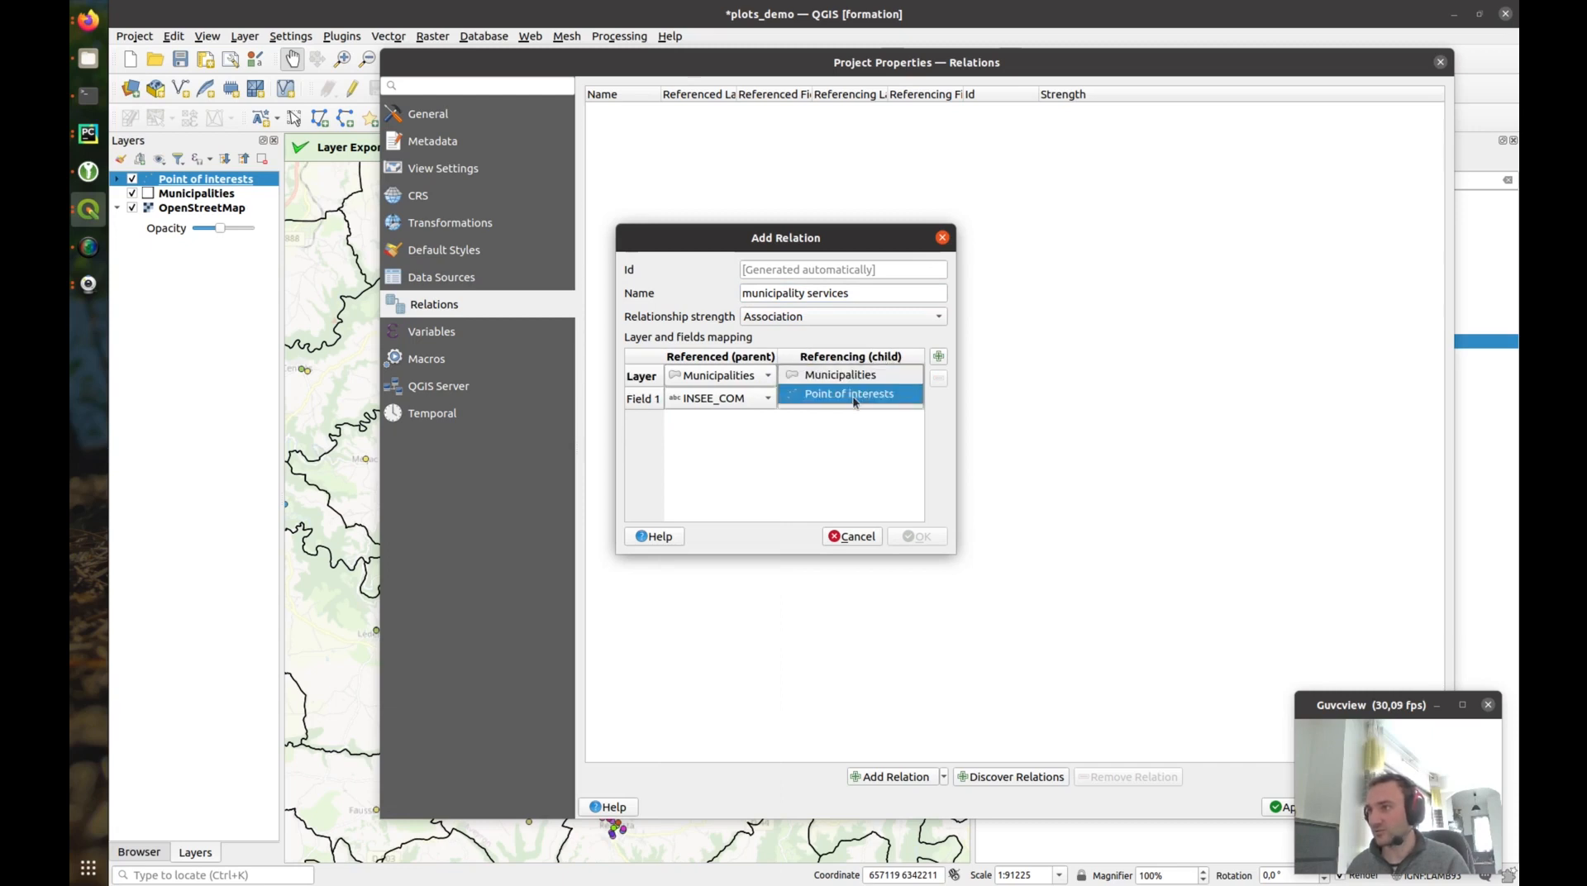
left_click(862, 395)
left_click(871, 397)
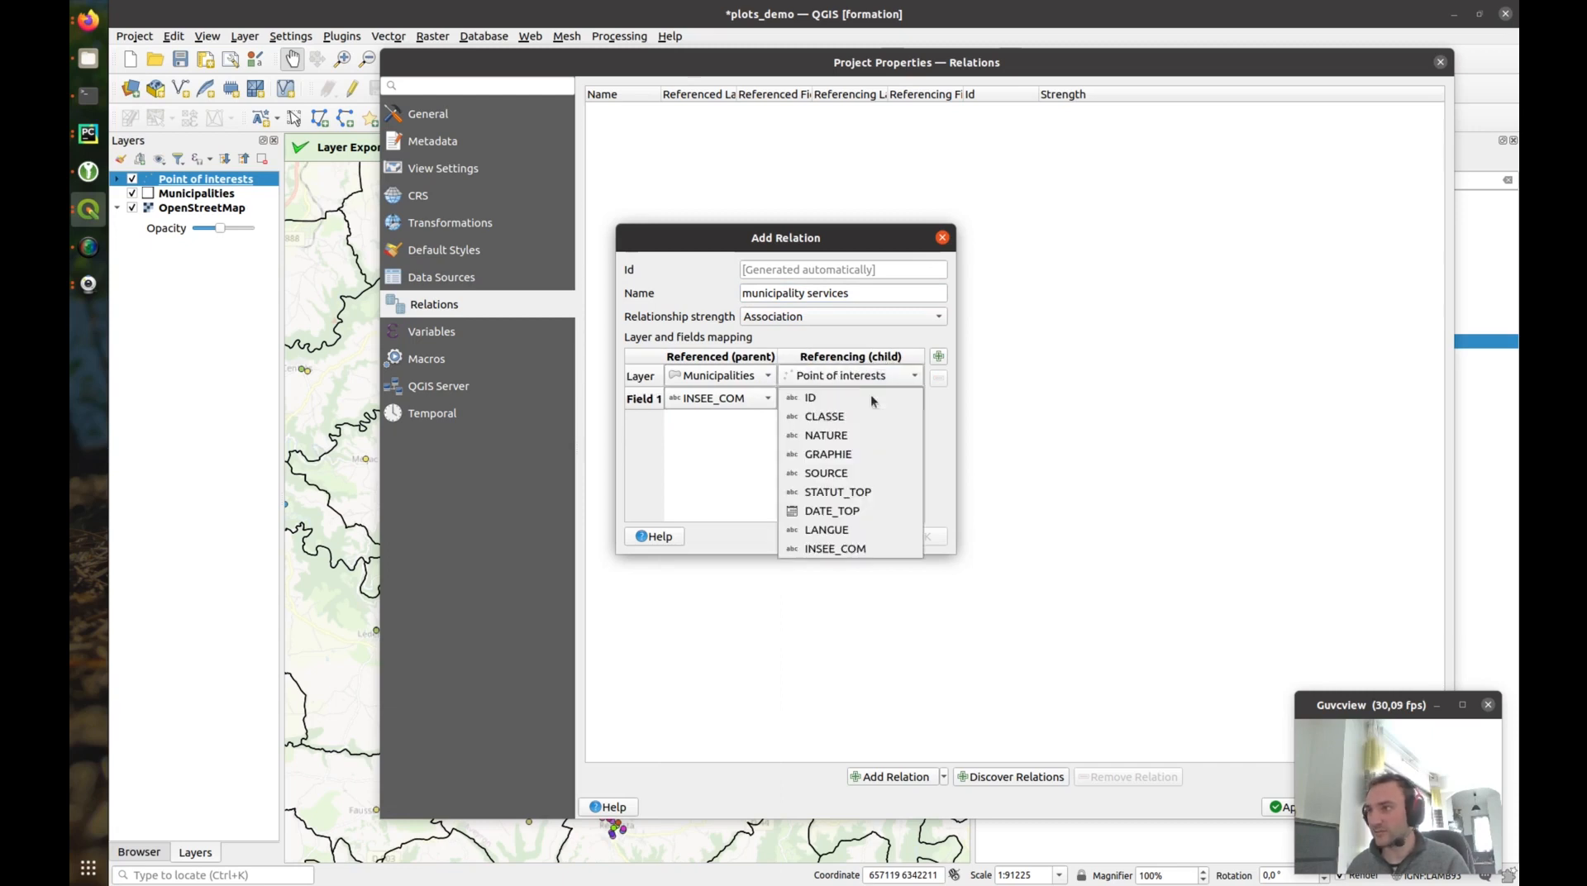
left_click(844, 548)
left_click(919, 538)
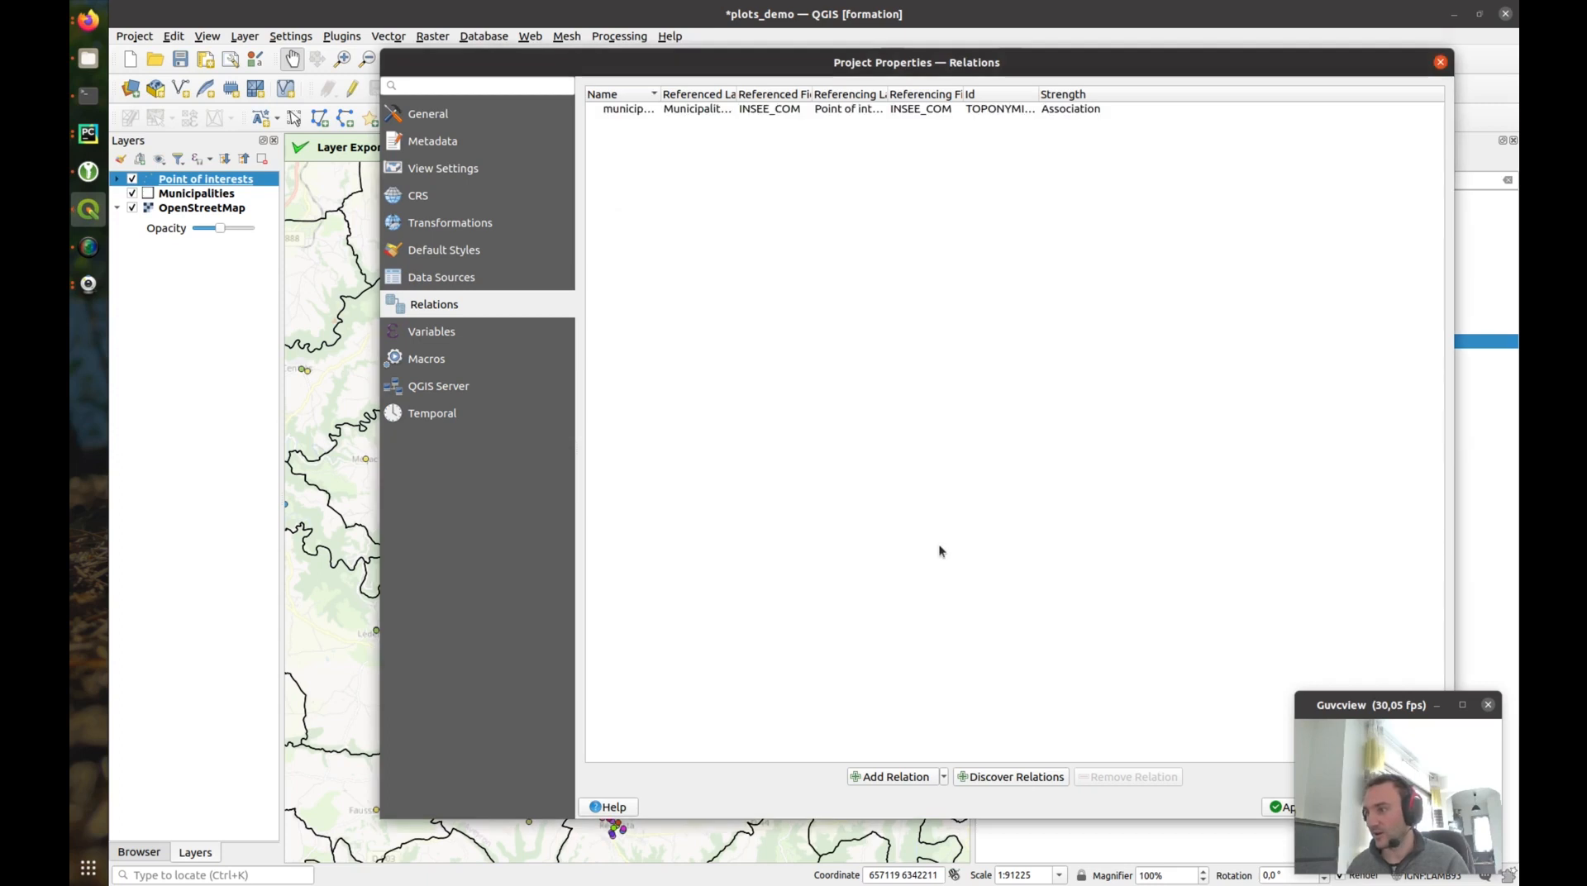
left_click_drag(1206, 63, 991, 31)
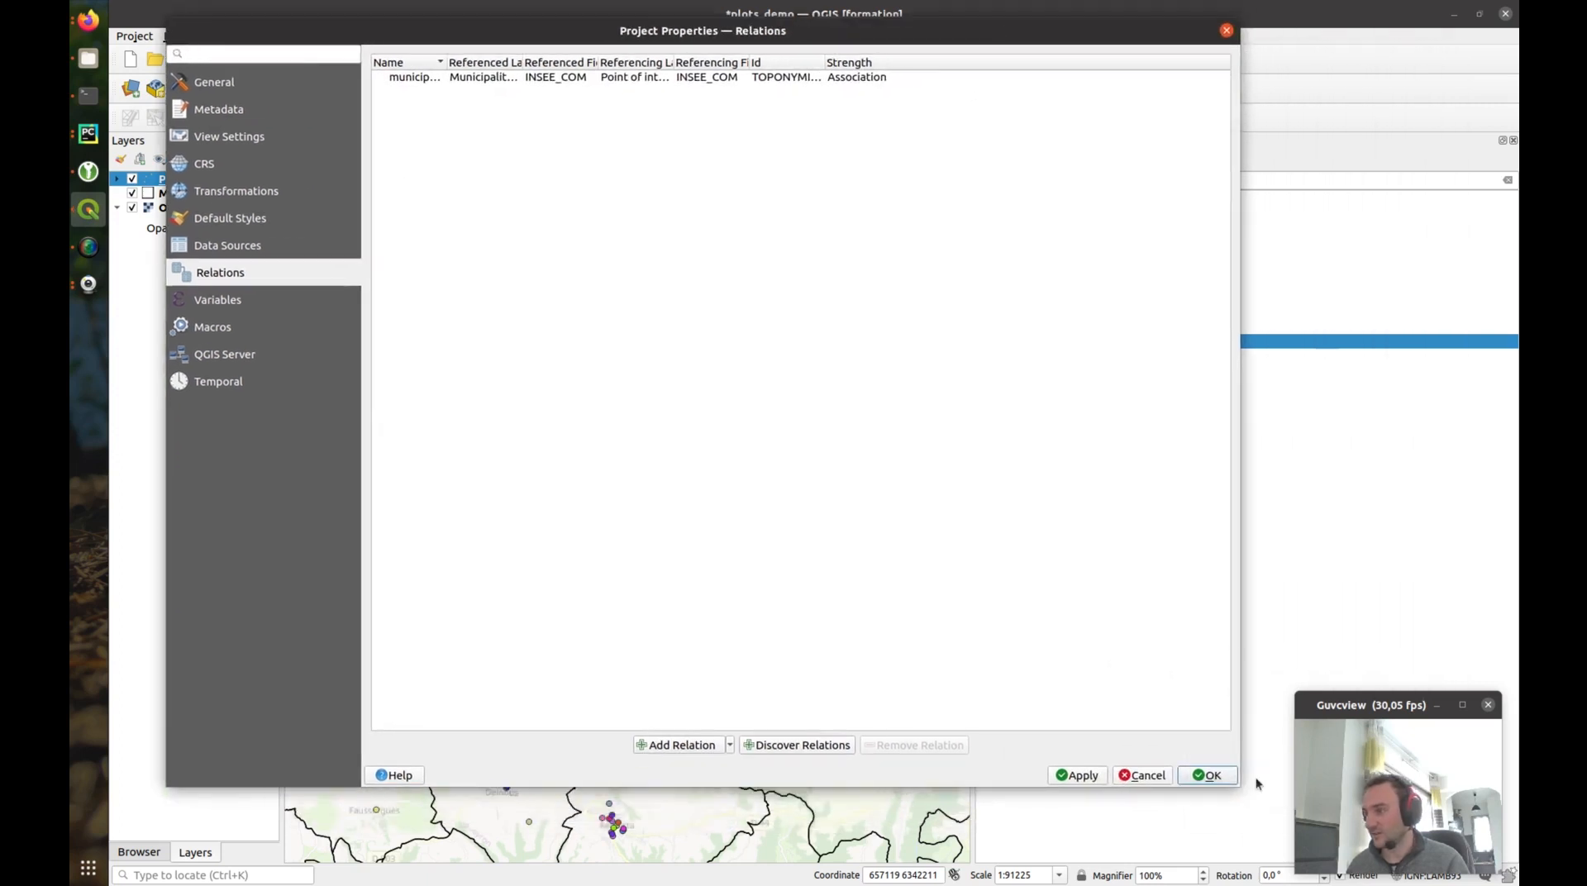
left_click(1221, 775)
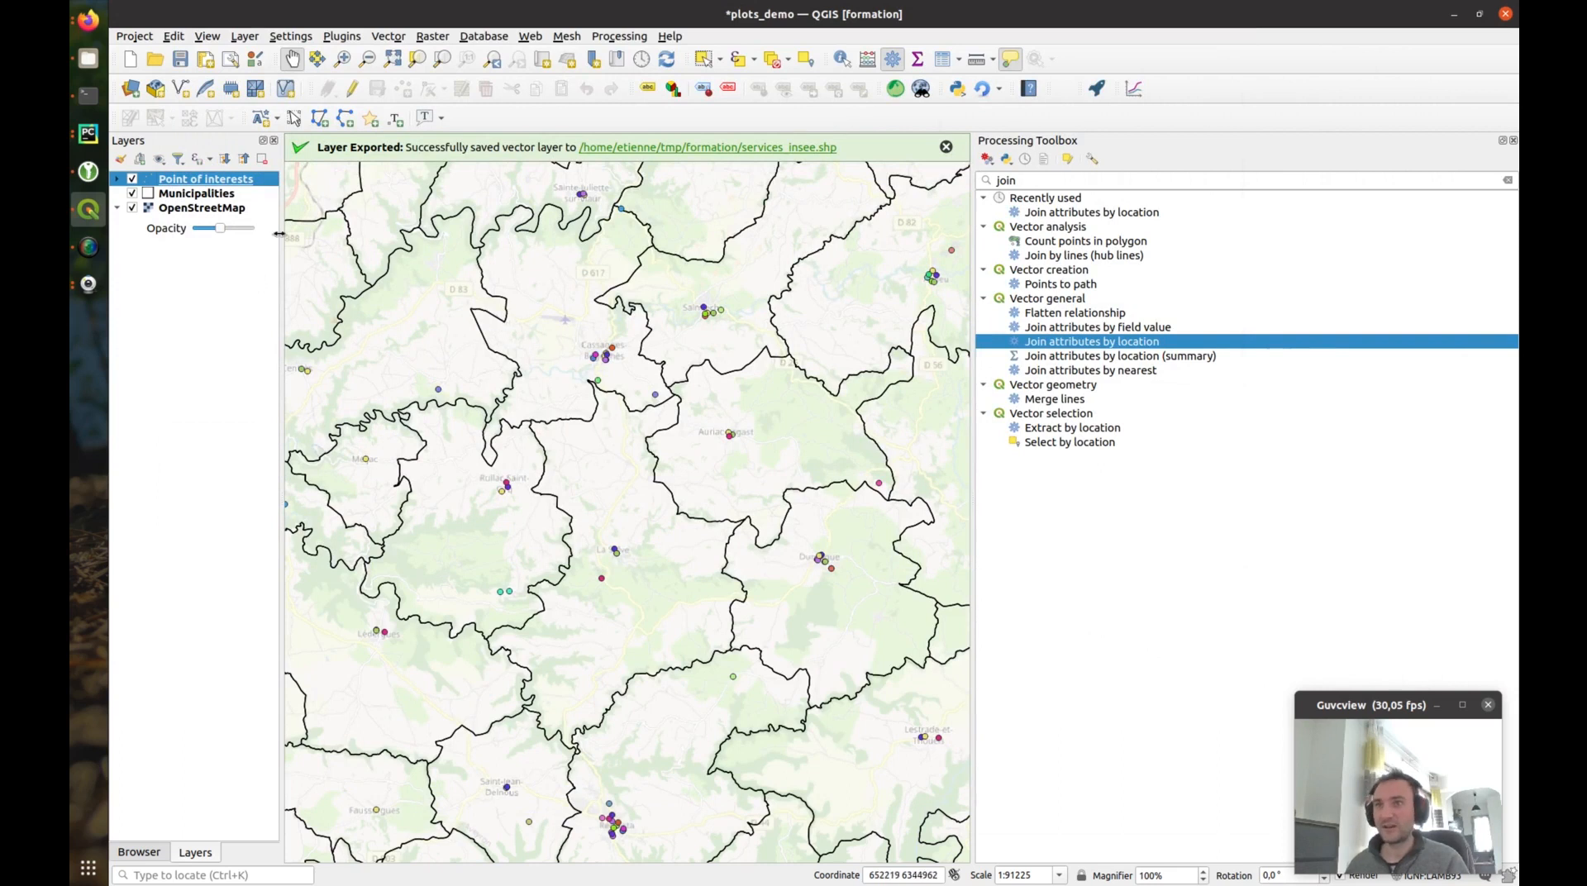
Step: Open the Municipalities attribute table in form view and enlarge it to show Agen-d'Aveyron's related municipality services
left_click(220, 197)
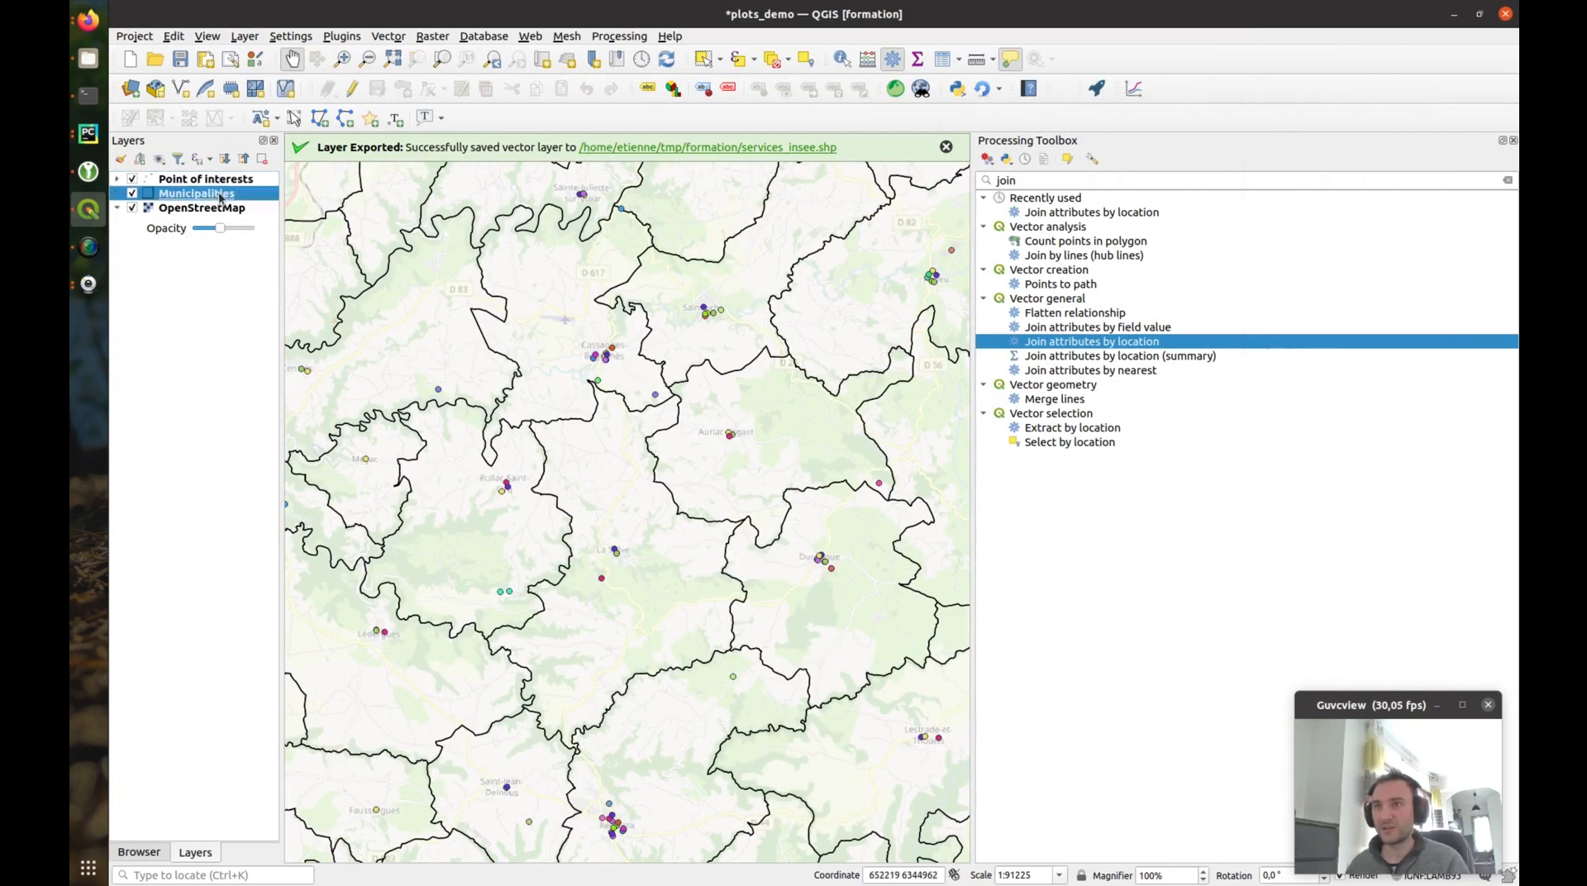
right_click(221, 197)
left_click(376, 430)
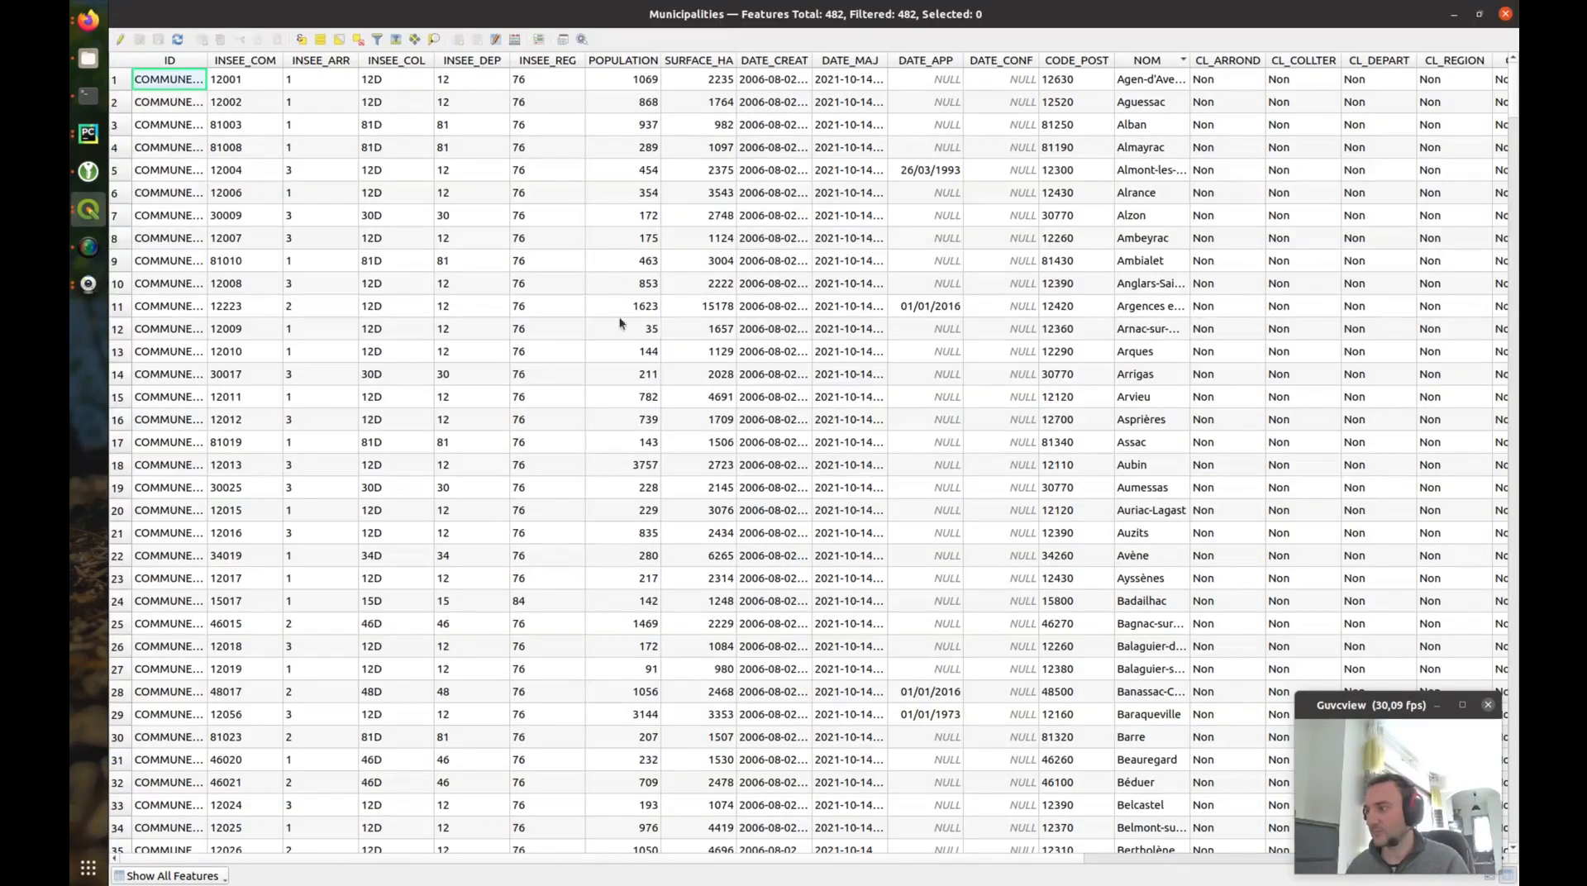
left_click(1480, 14)
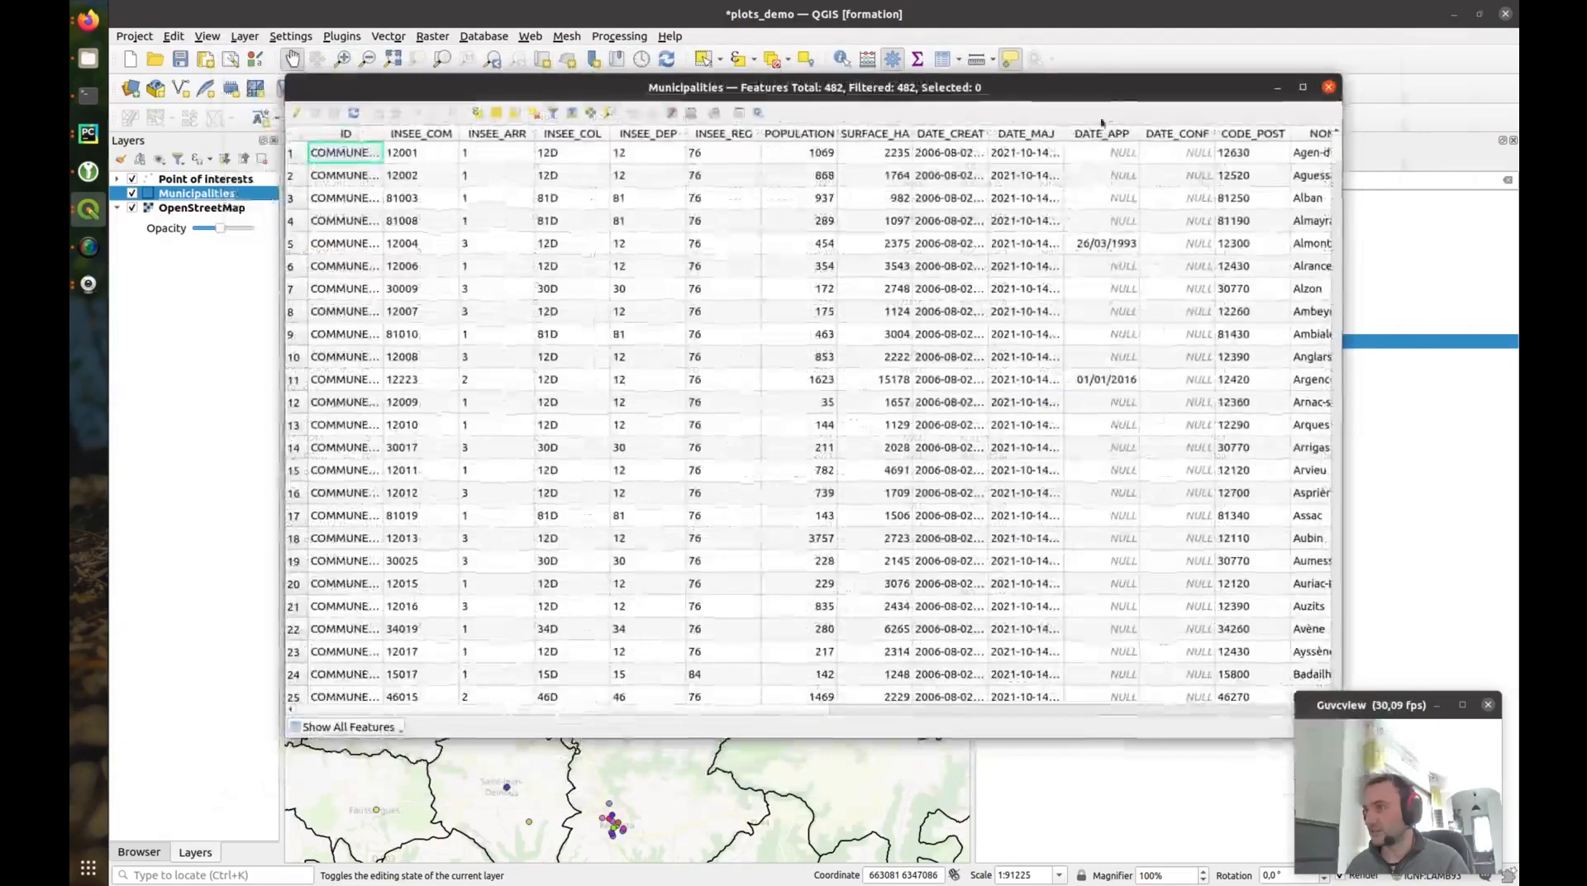
left_click_drag(1116, 86, 1013, 48)
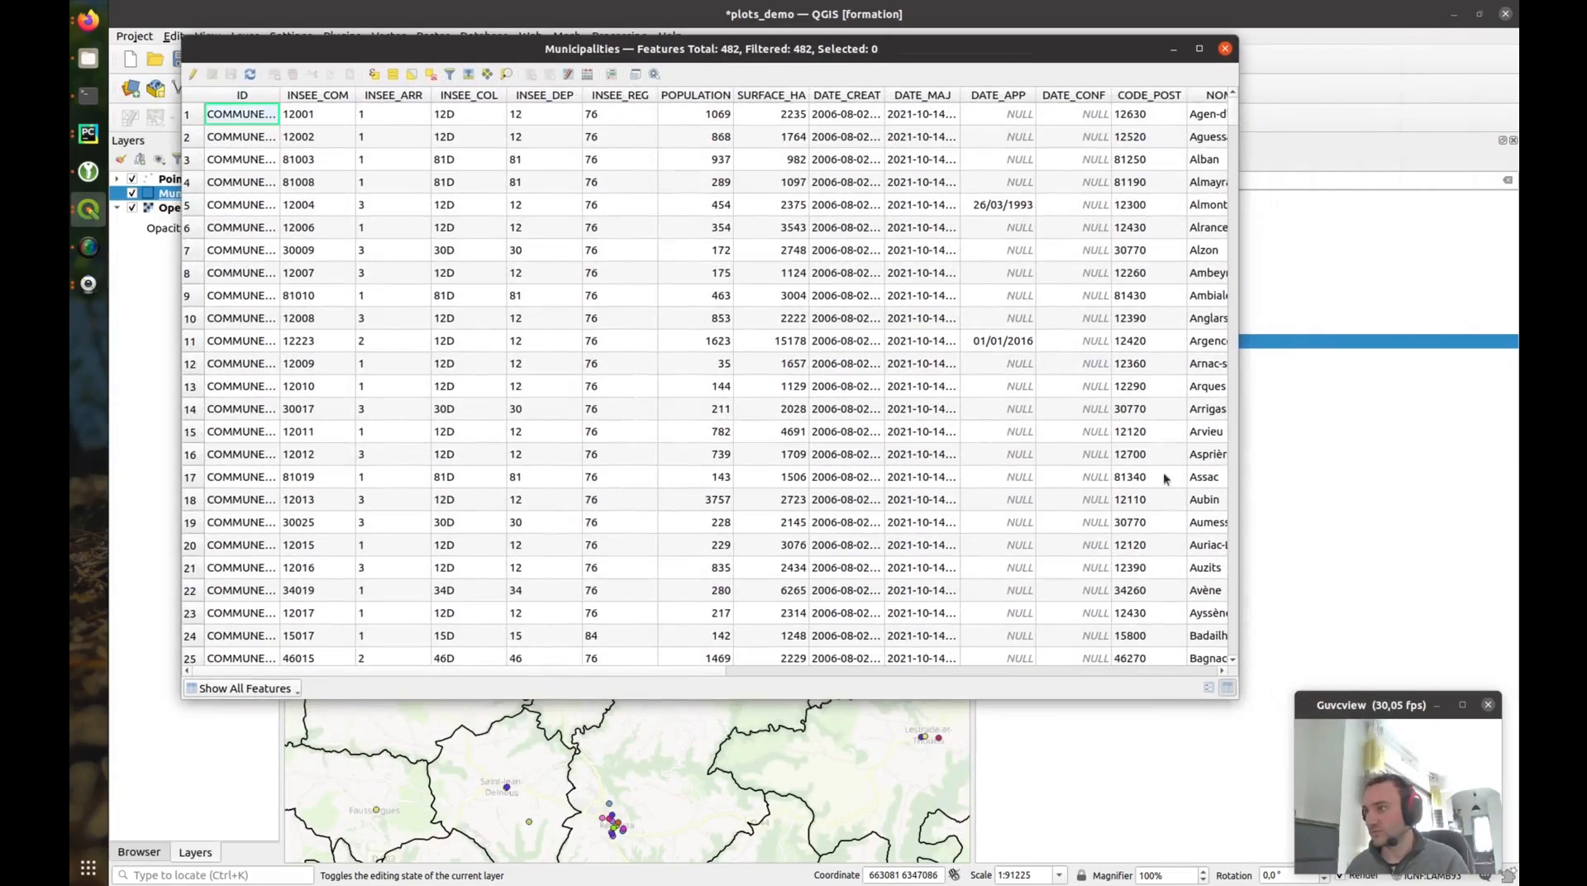
left_click(1227, 688)
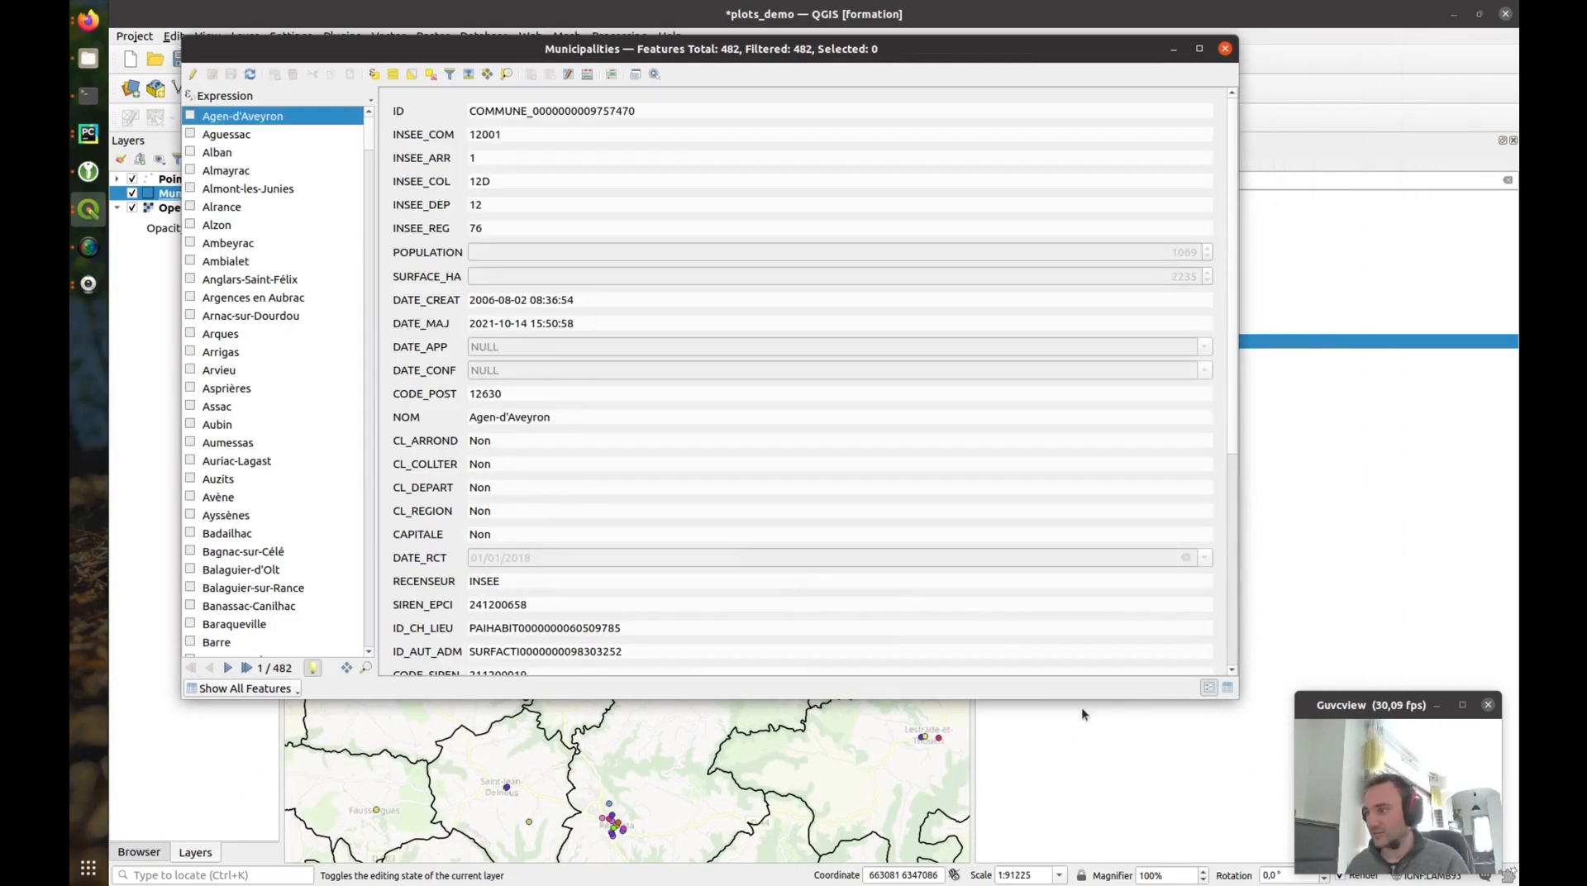
left_click_drag(1083, 699, 1083, 881)
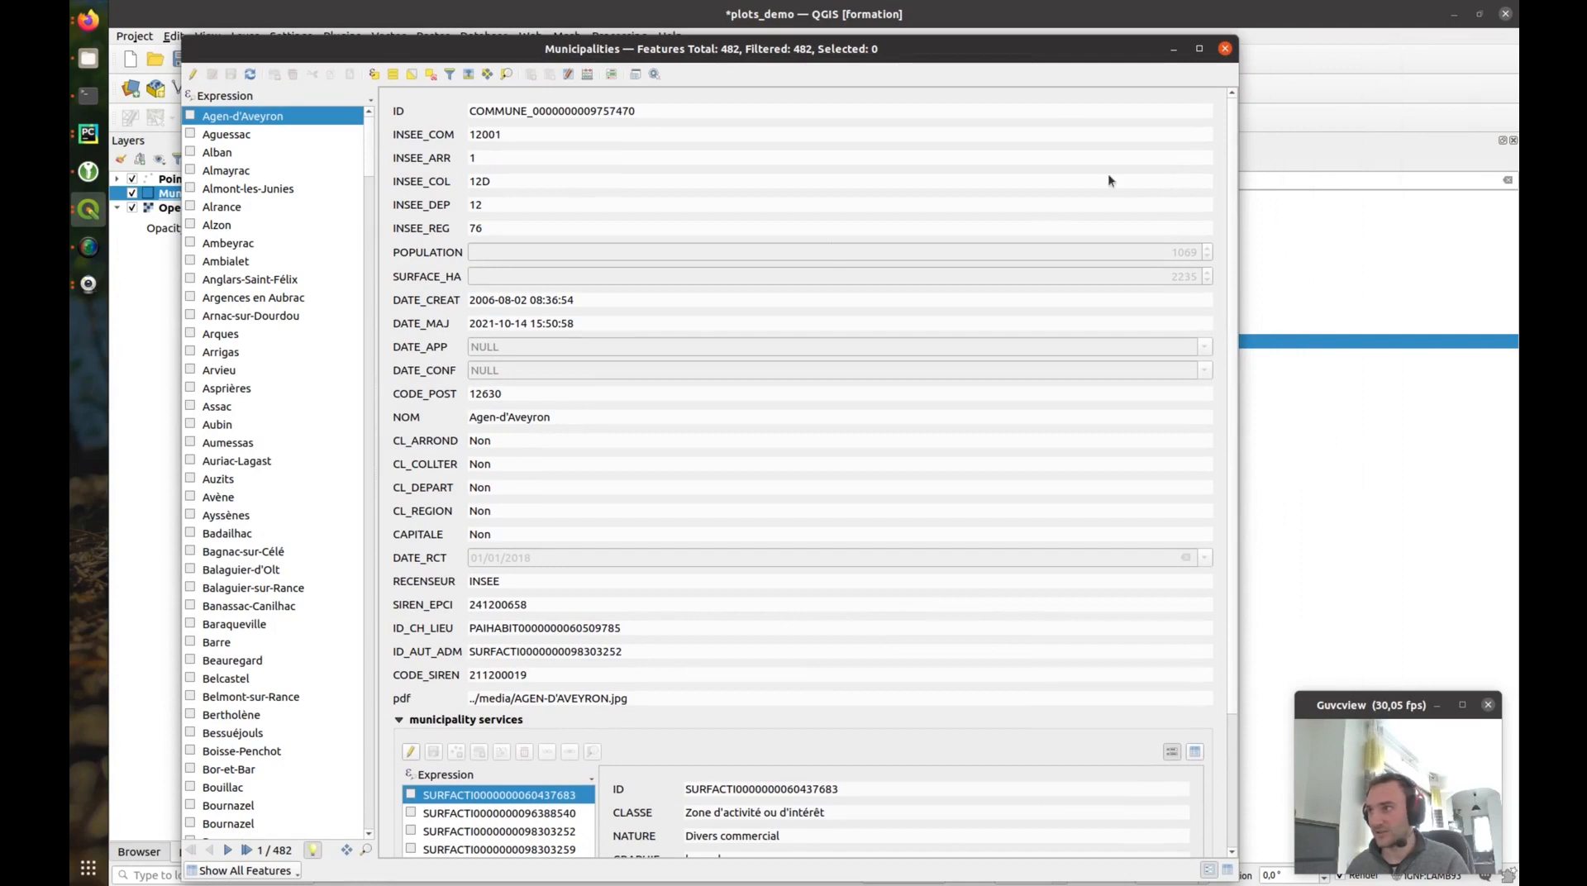
scroll(1230, 164, "down", 2)
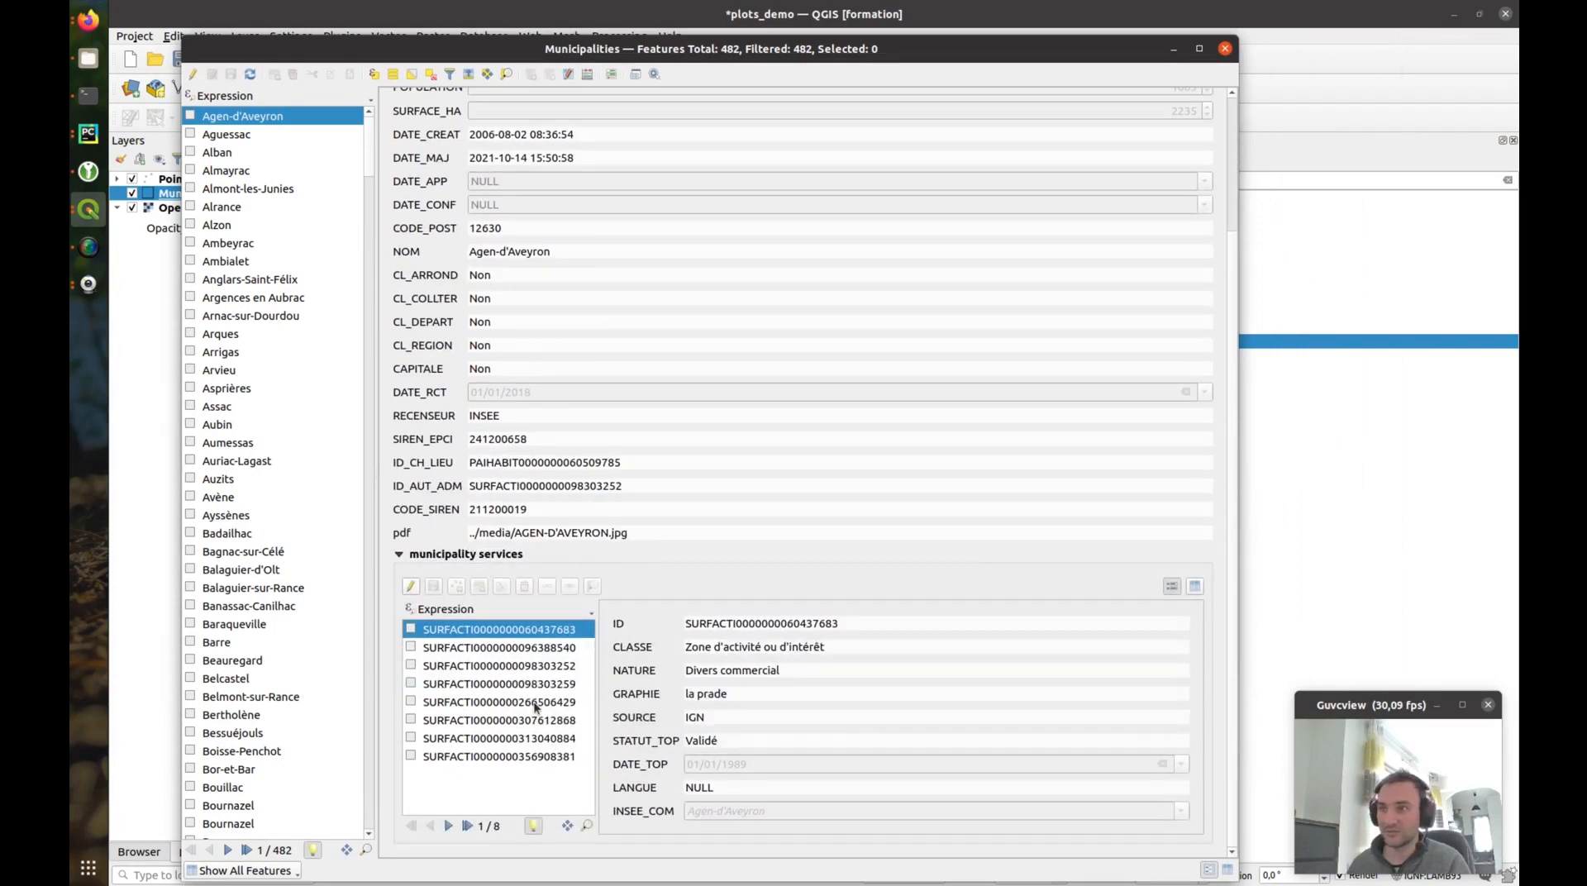
Step: Browse the related services of other municipalities, from Arvieu to Bagnac-sur-Célé, and close the attribute table
left_click(227, 373)
key("Down")
key("Down")
key("Down")
key("Down")
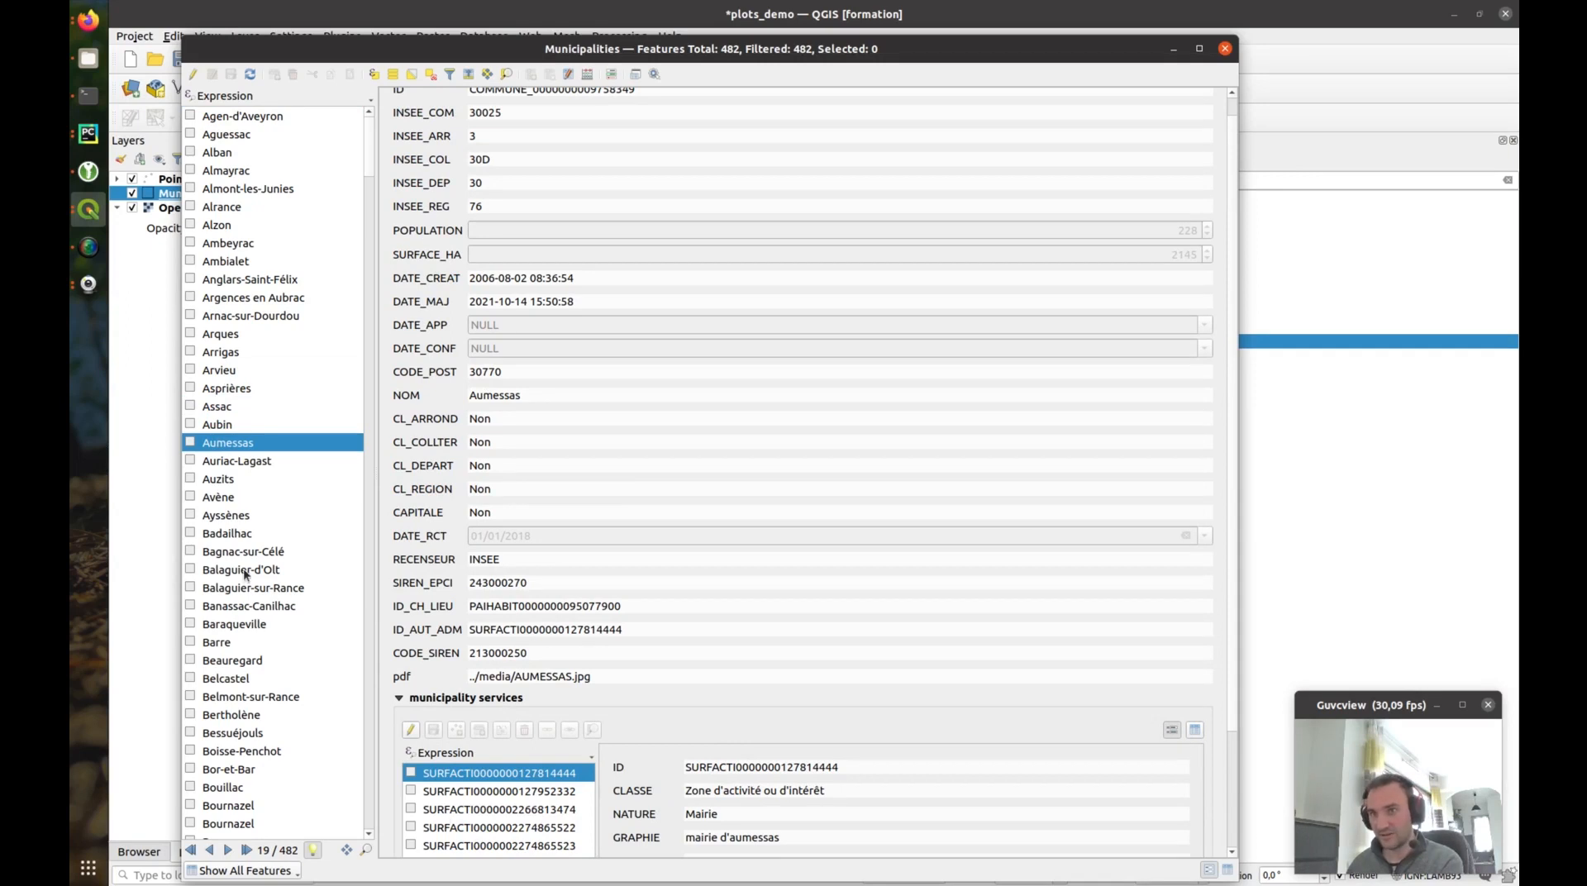
key("Down")
key("Down")
key("Down")
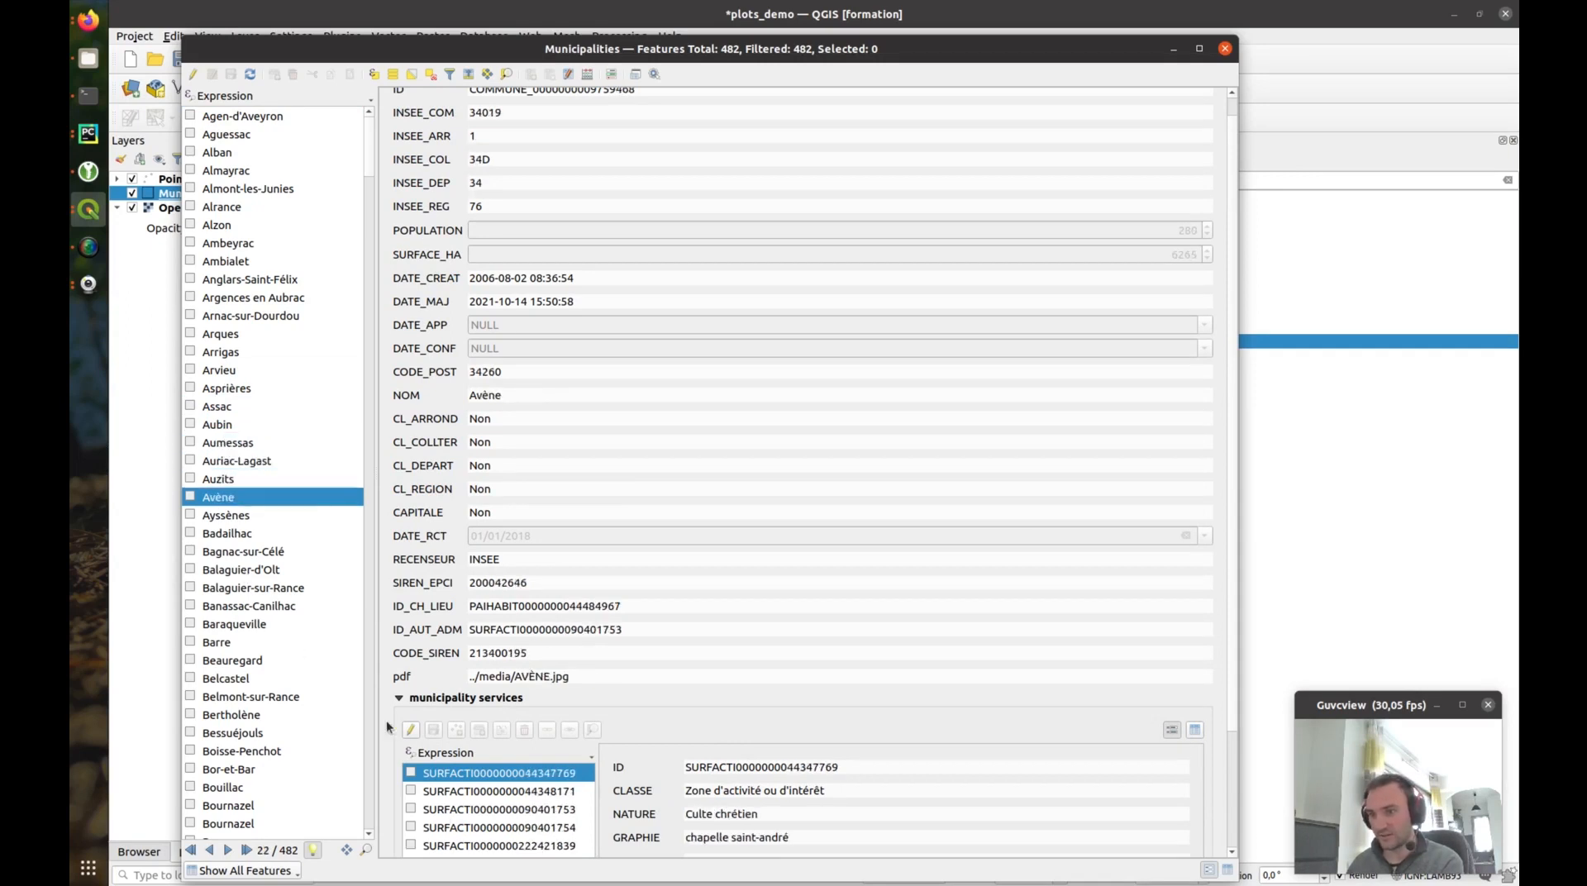
scroll(402, 732, "down", 2)
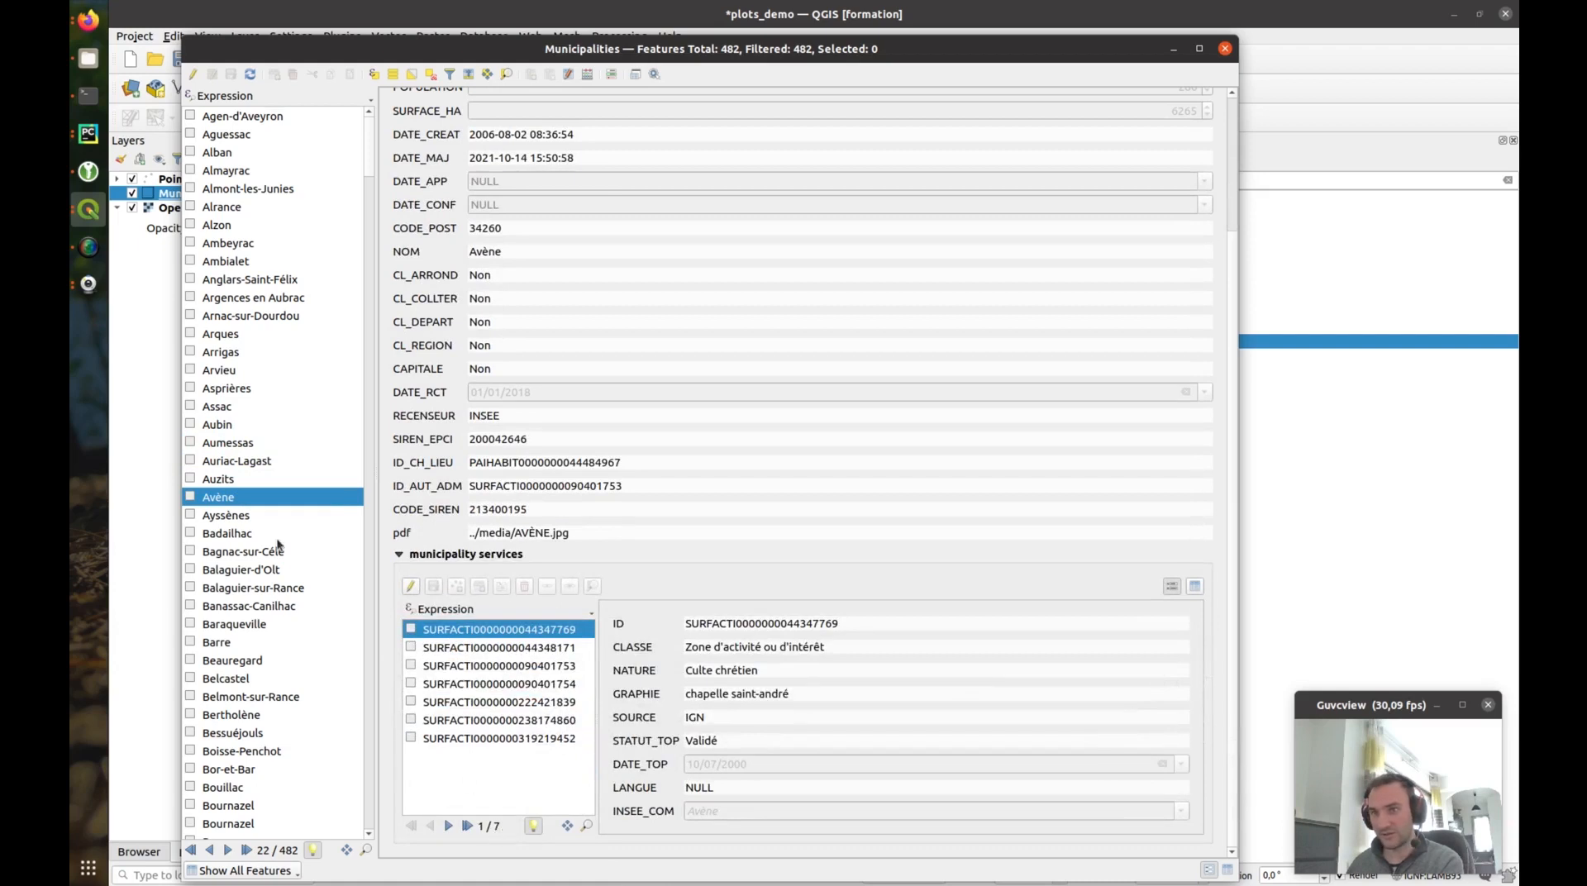
left_click(261, 515)
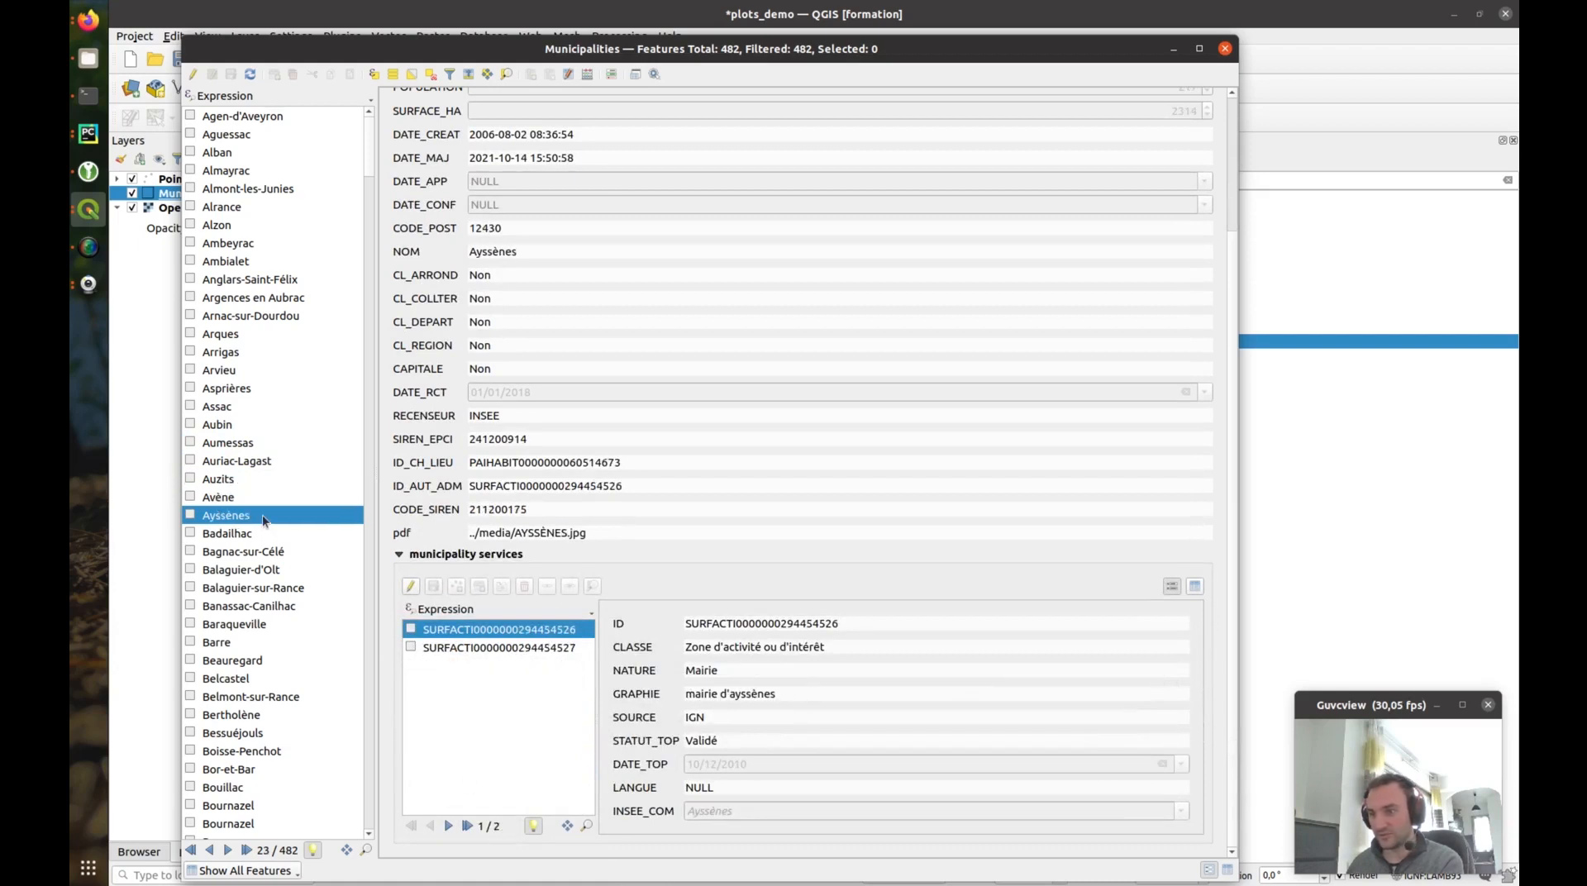
left_click(261, 533)
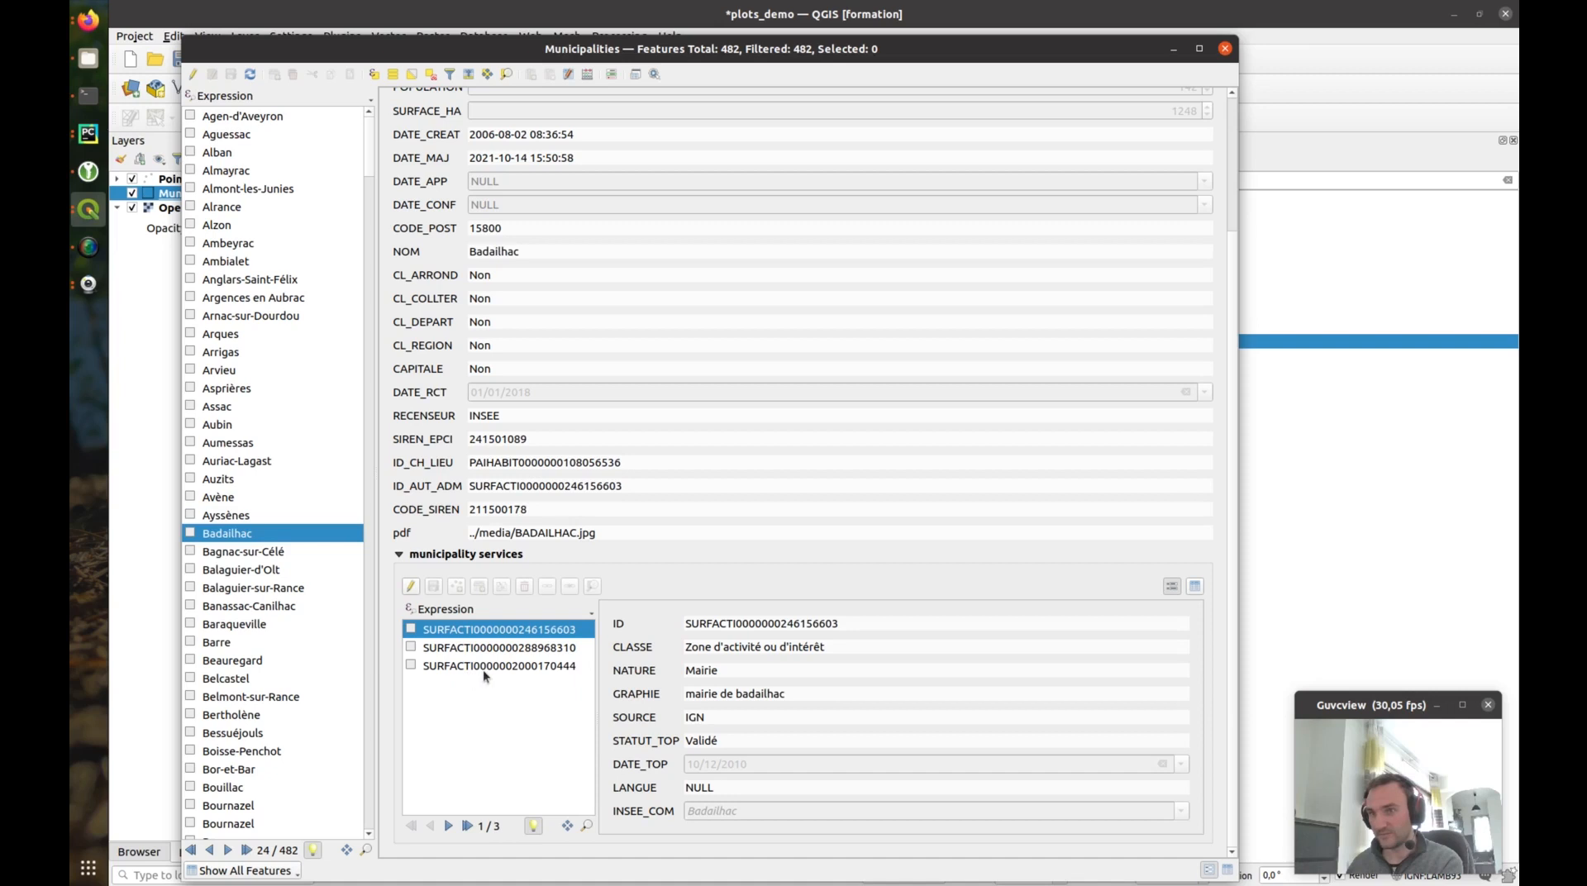
left_click(276, 553)
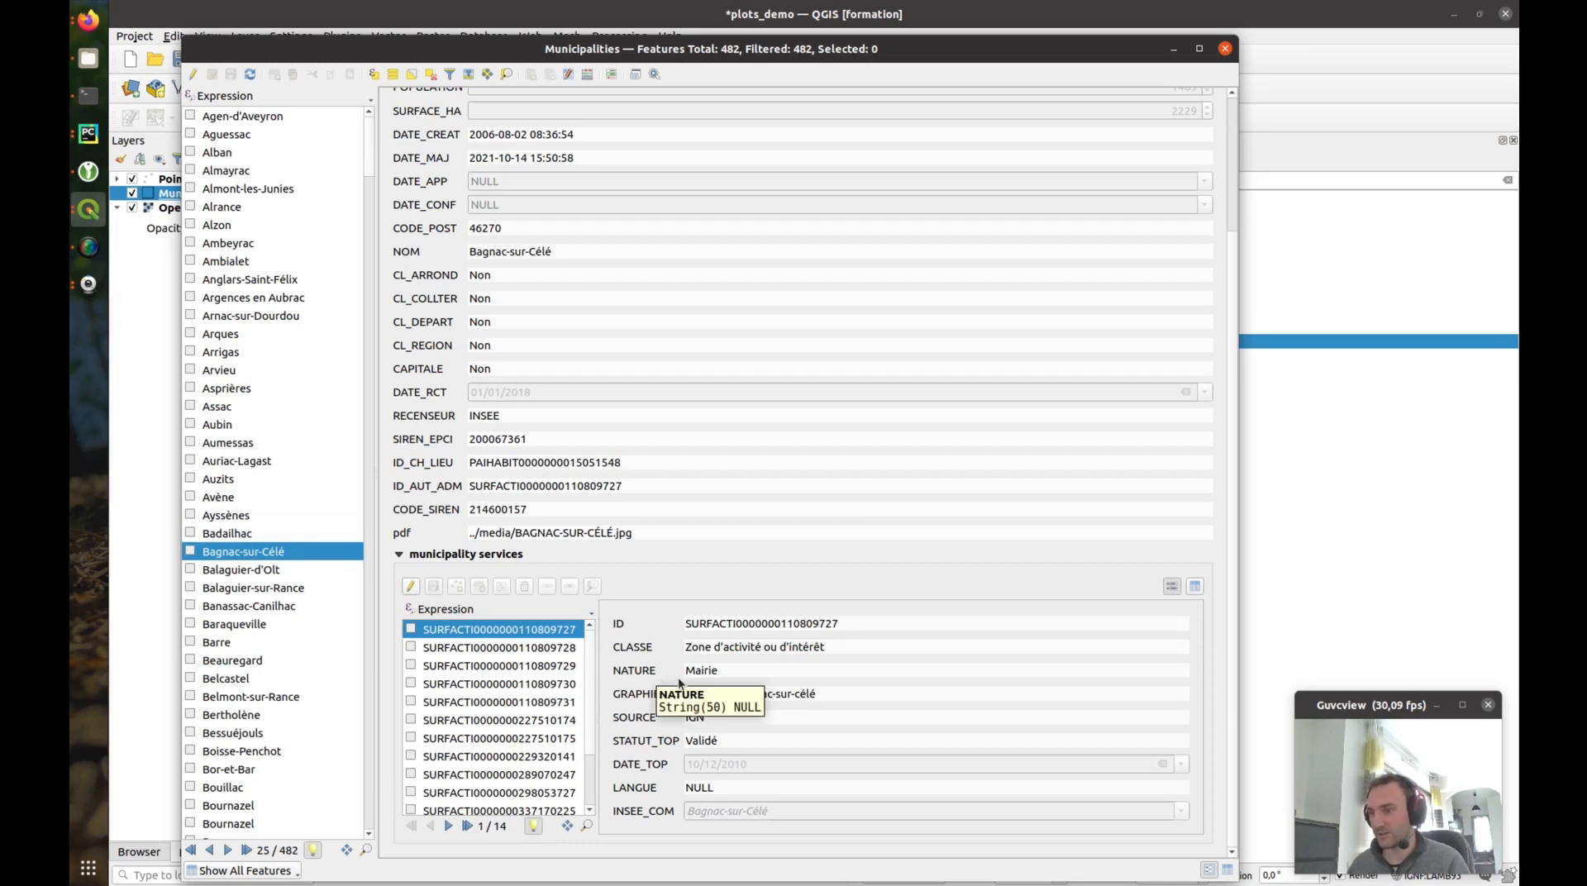
left_click(1225, 50)
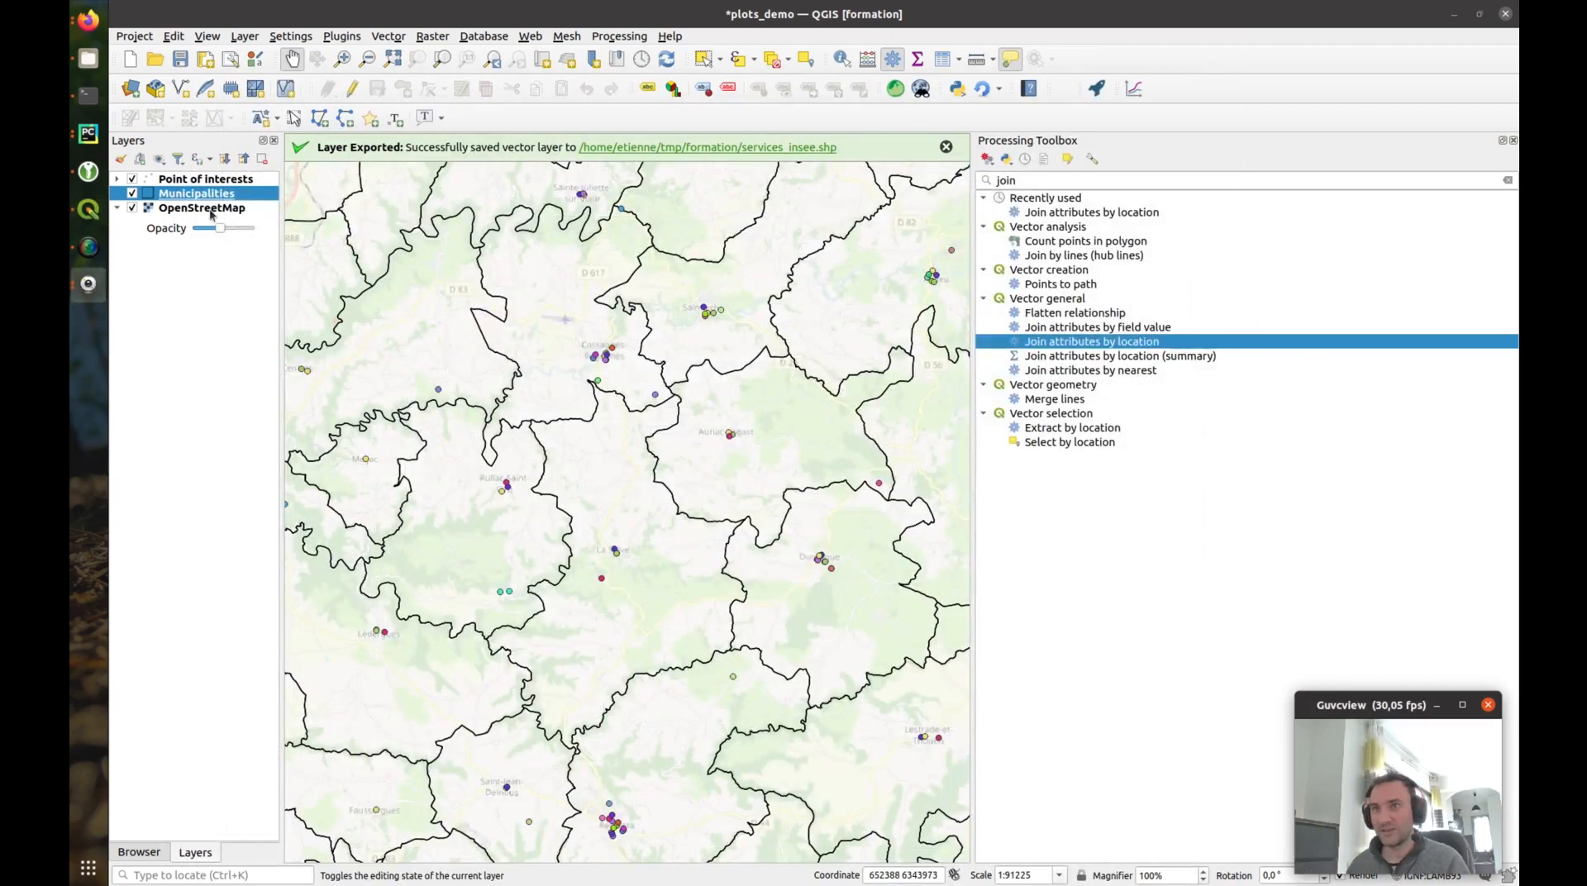
Step: Set the Lizmap Point of interests pie plot to display filtered in parent layer popups and only in child popups, and confirm the Lizmap configuration
left_click(899, 94)
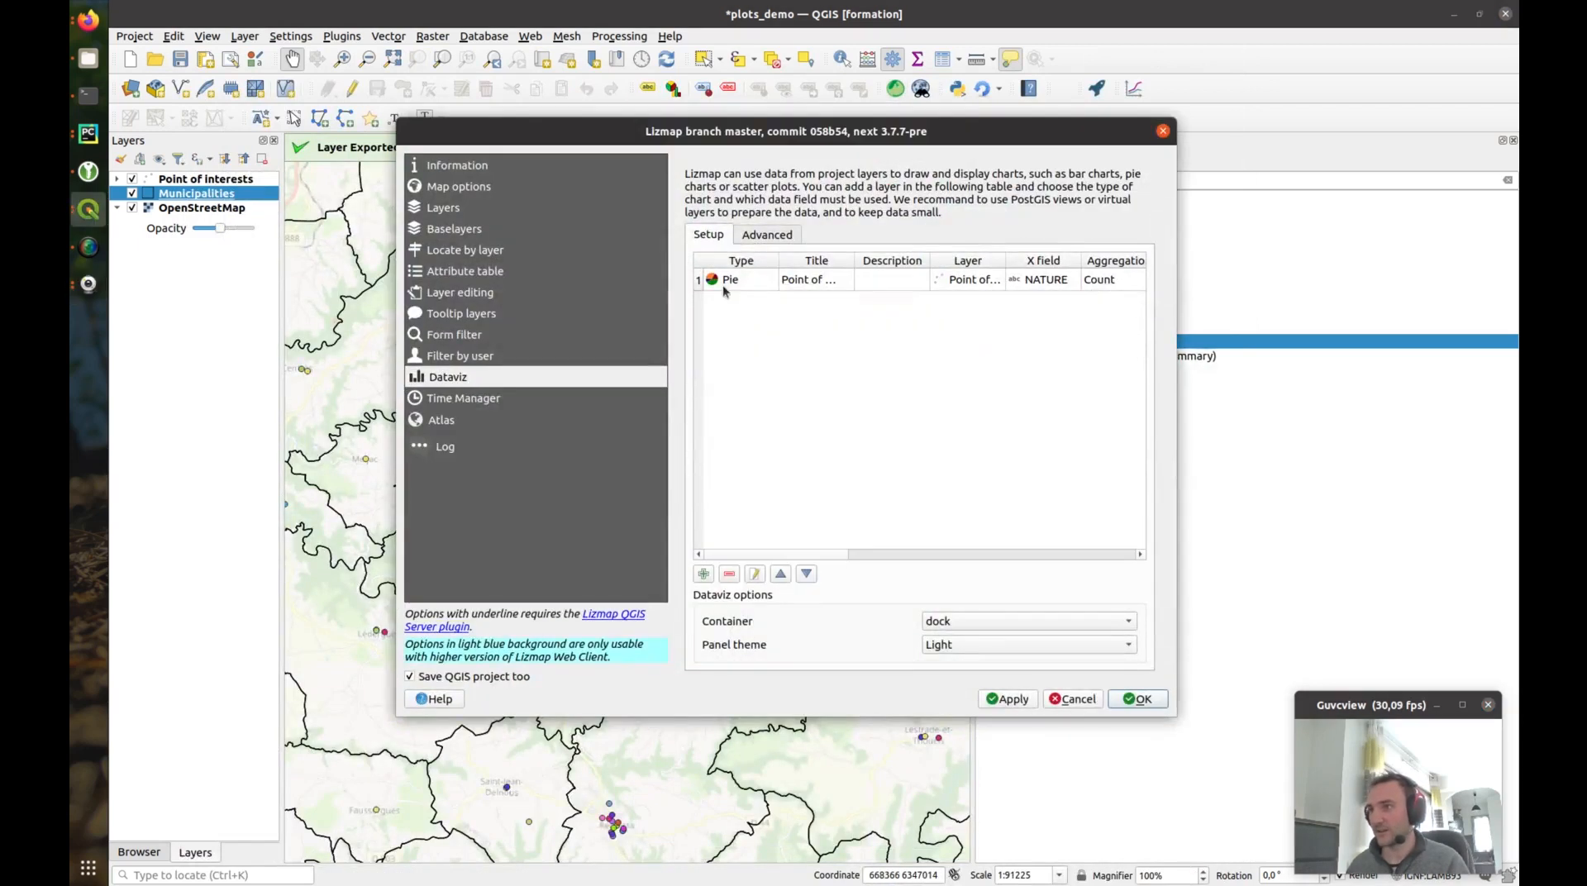
double_click(739, 284)
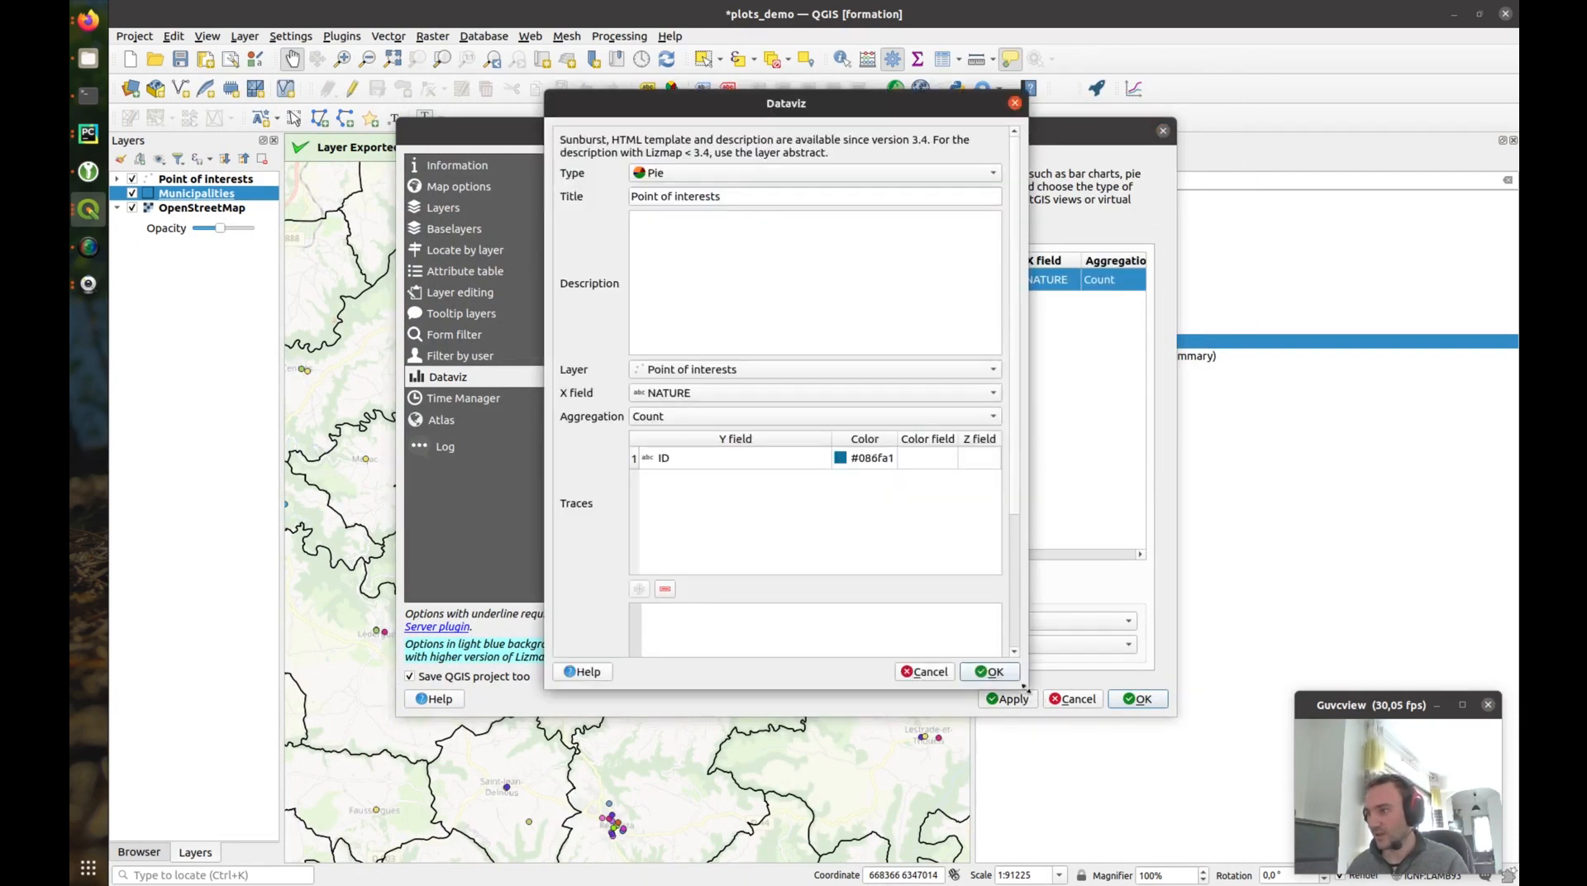
left_click_drag(1029, 691, 1116, 799)
scroll(1104, 355, "down", 2)
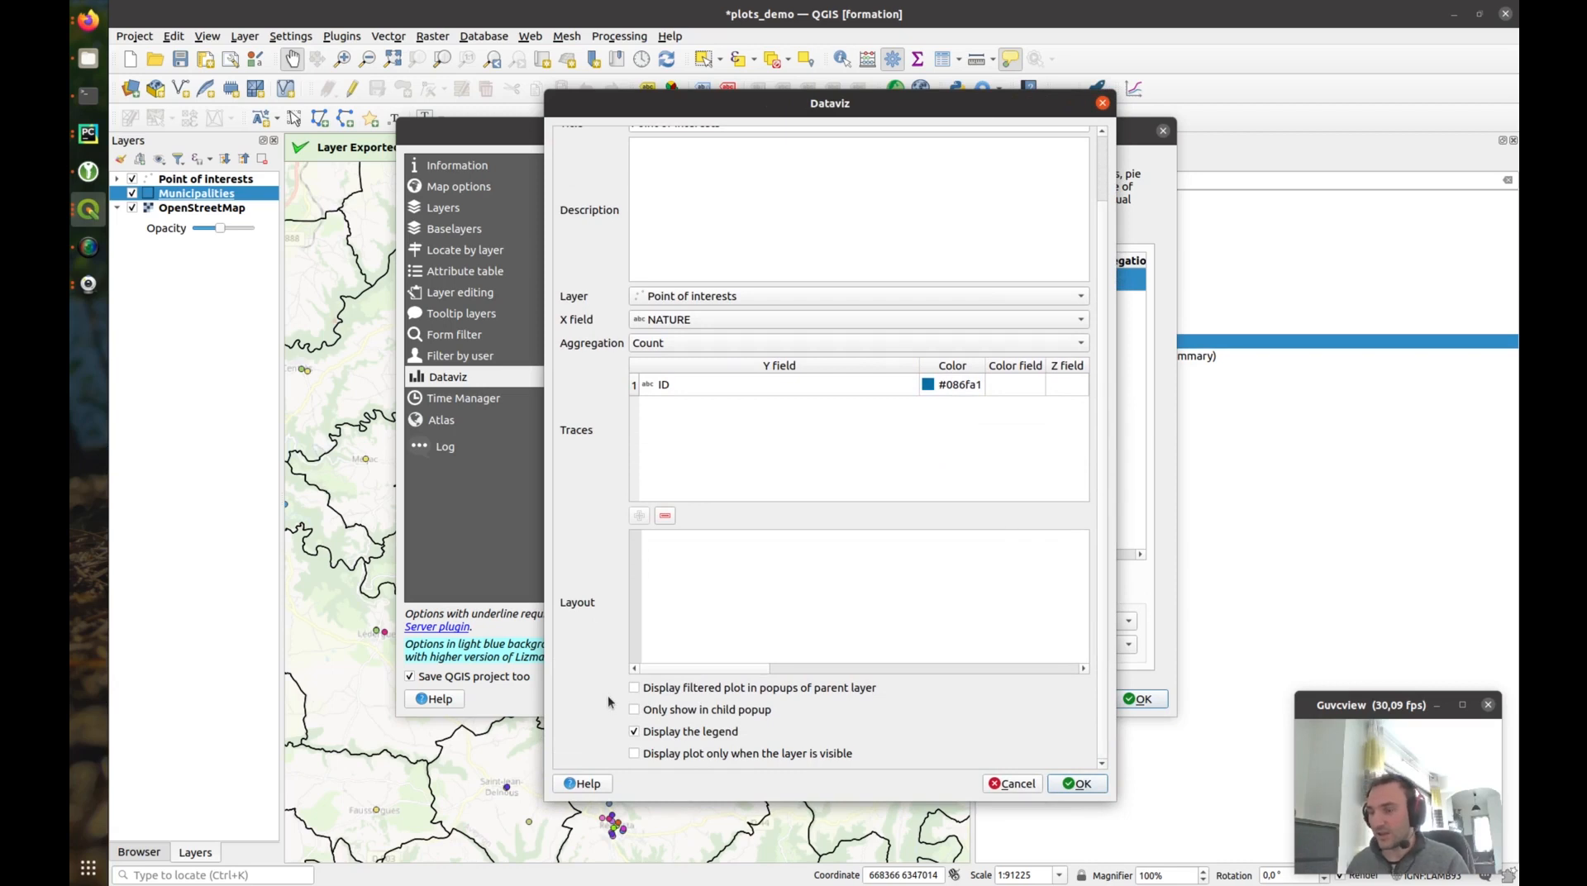
mouse_move(660, 692)
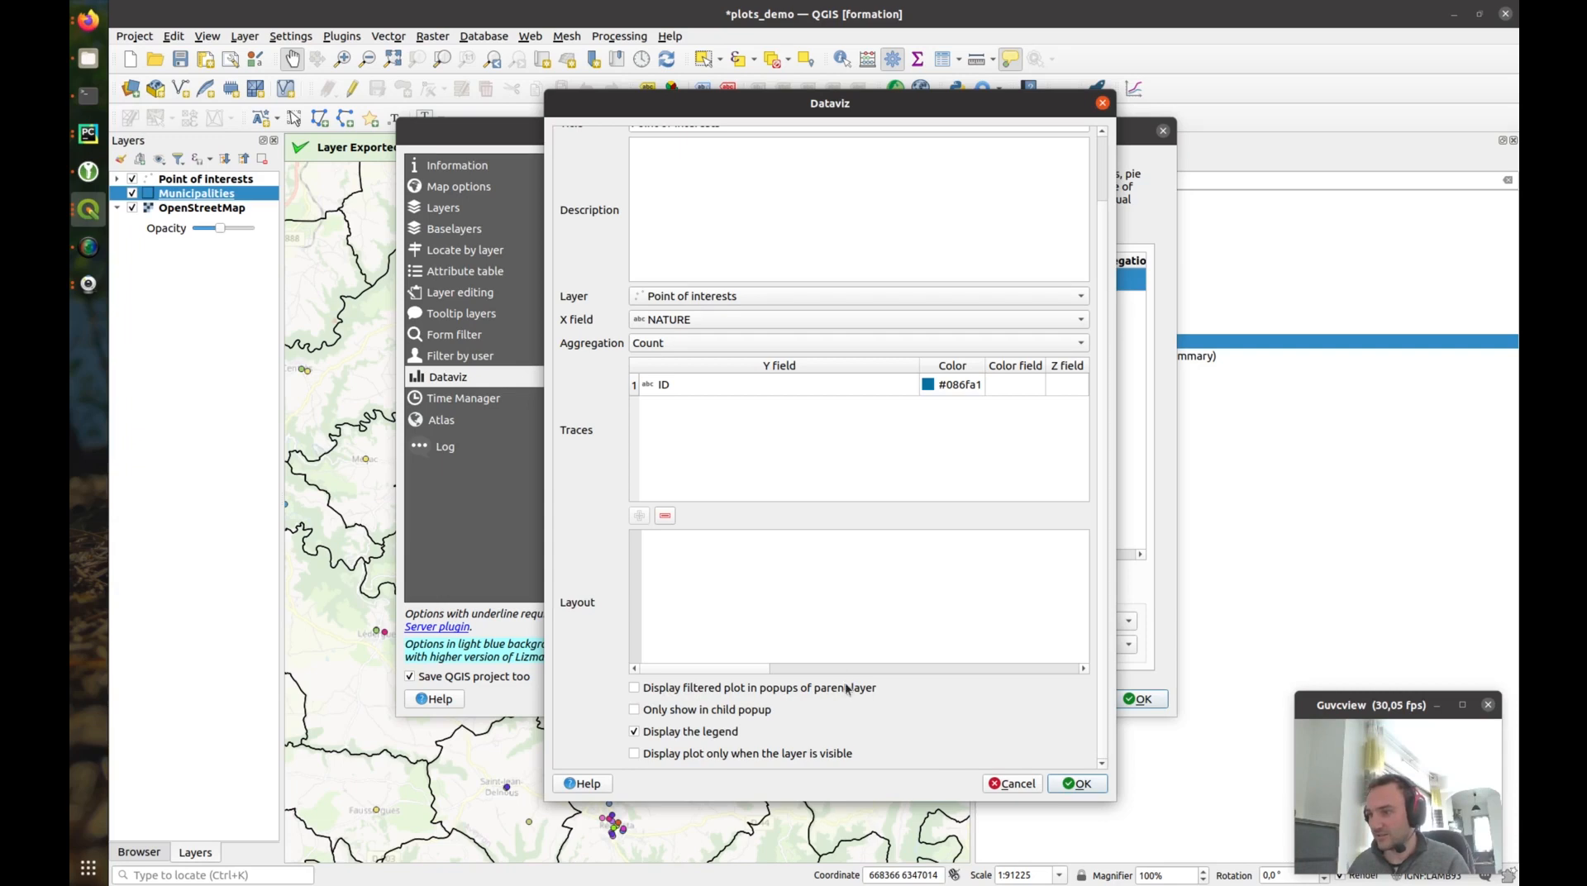
left_click(692, 692)
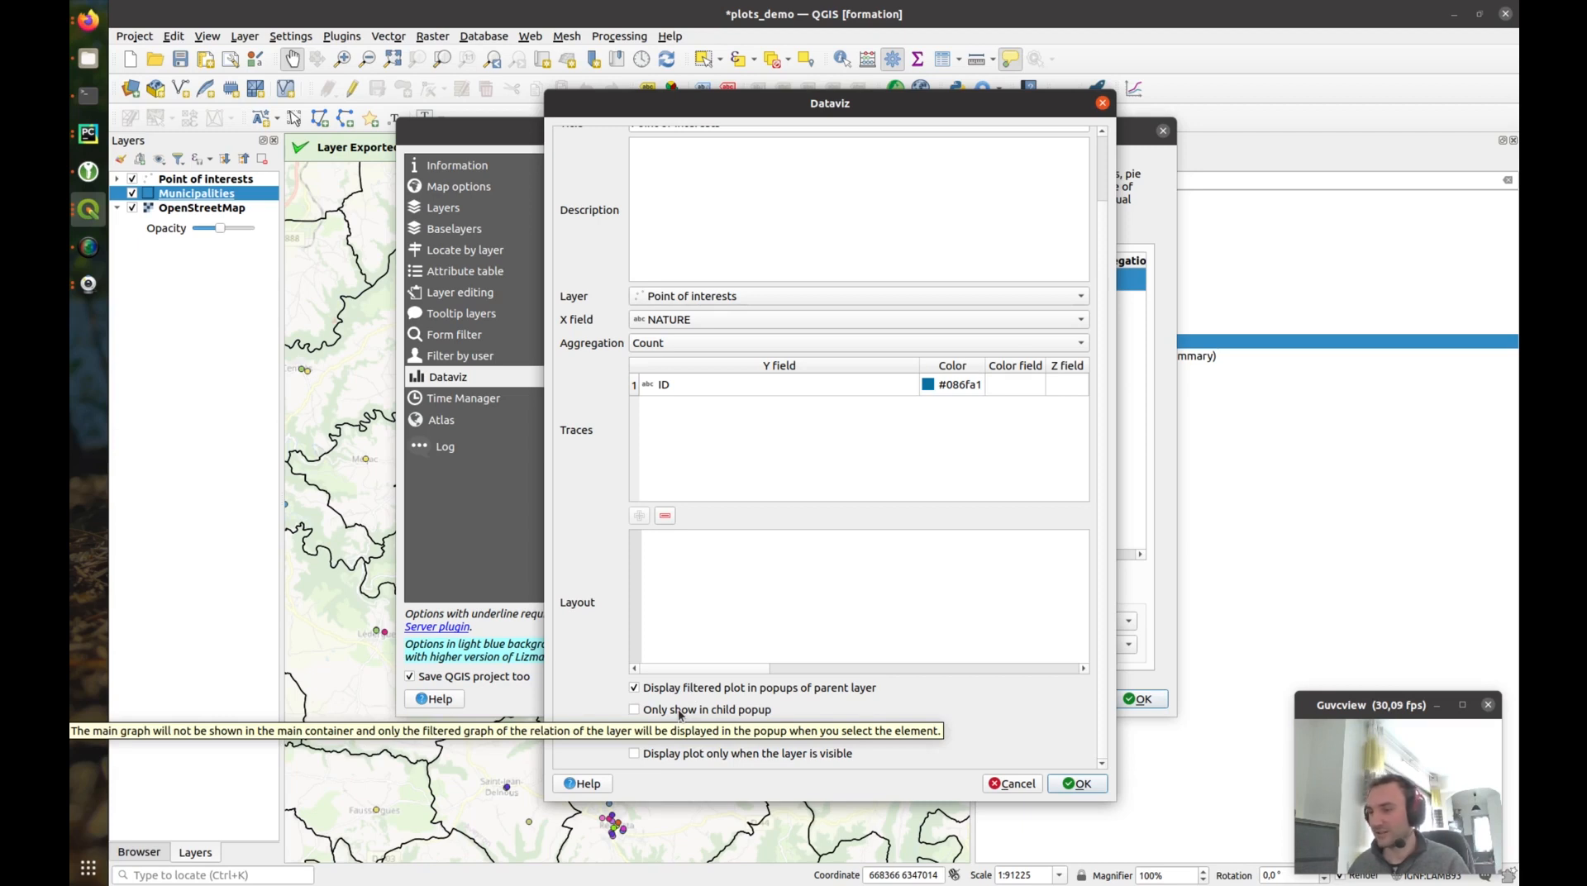
left_click(679, 712)
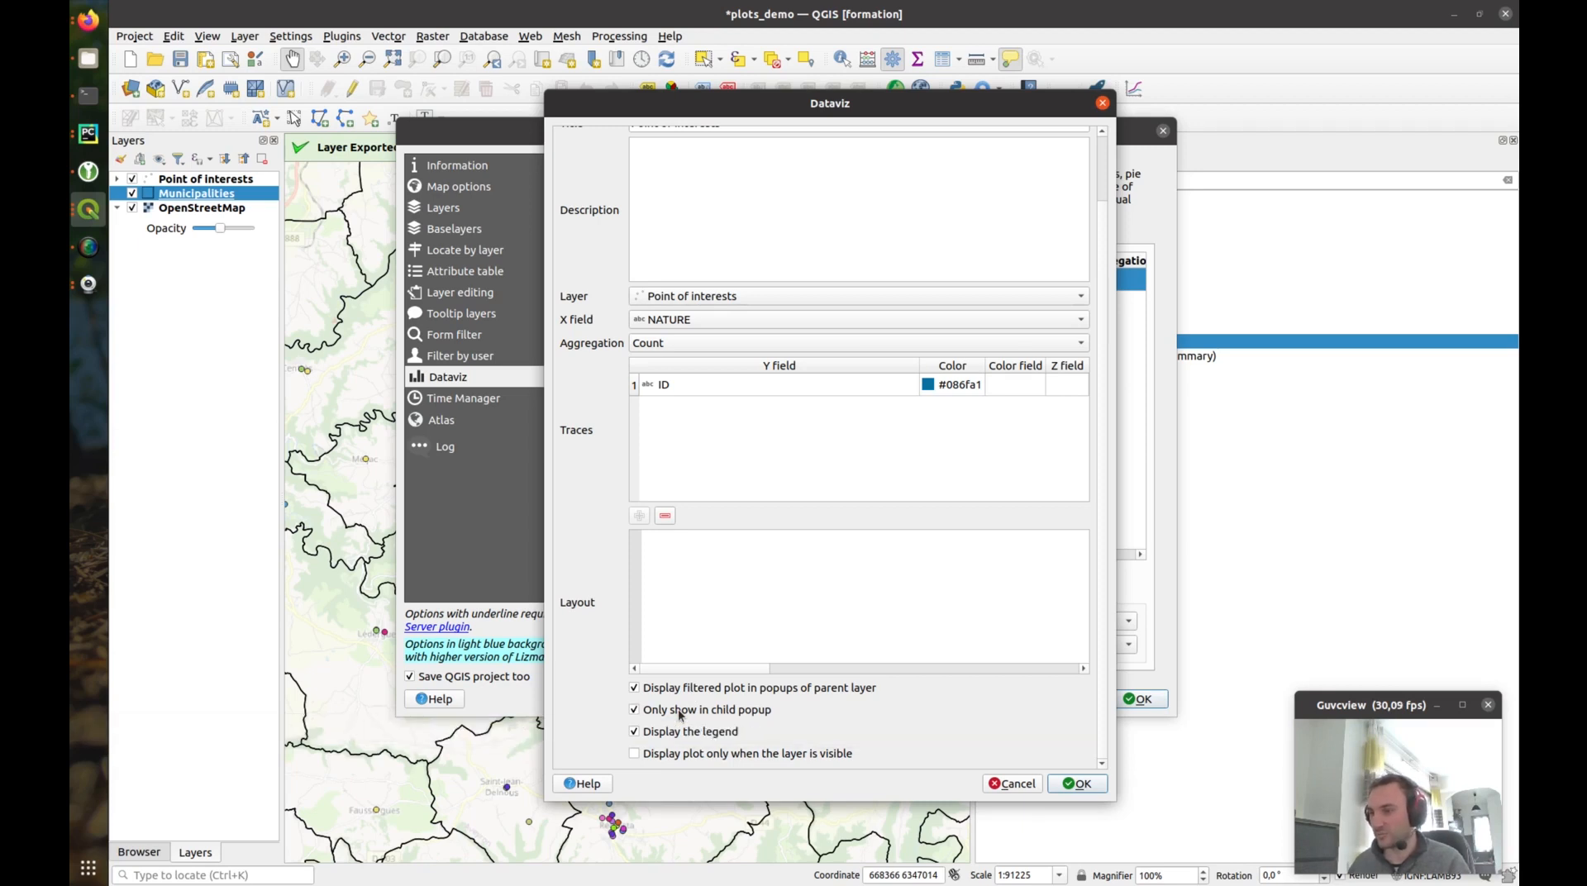
left_click(1092, 787)
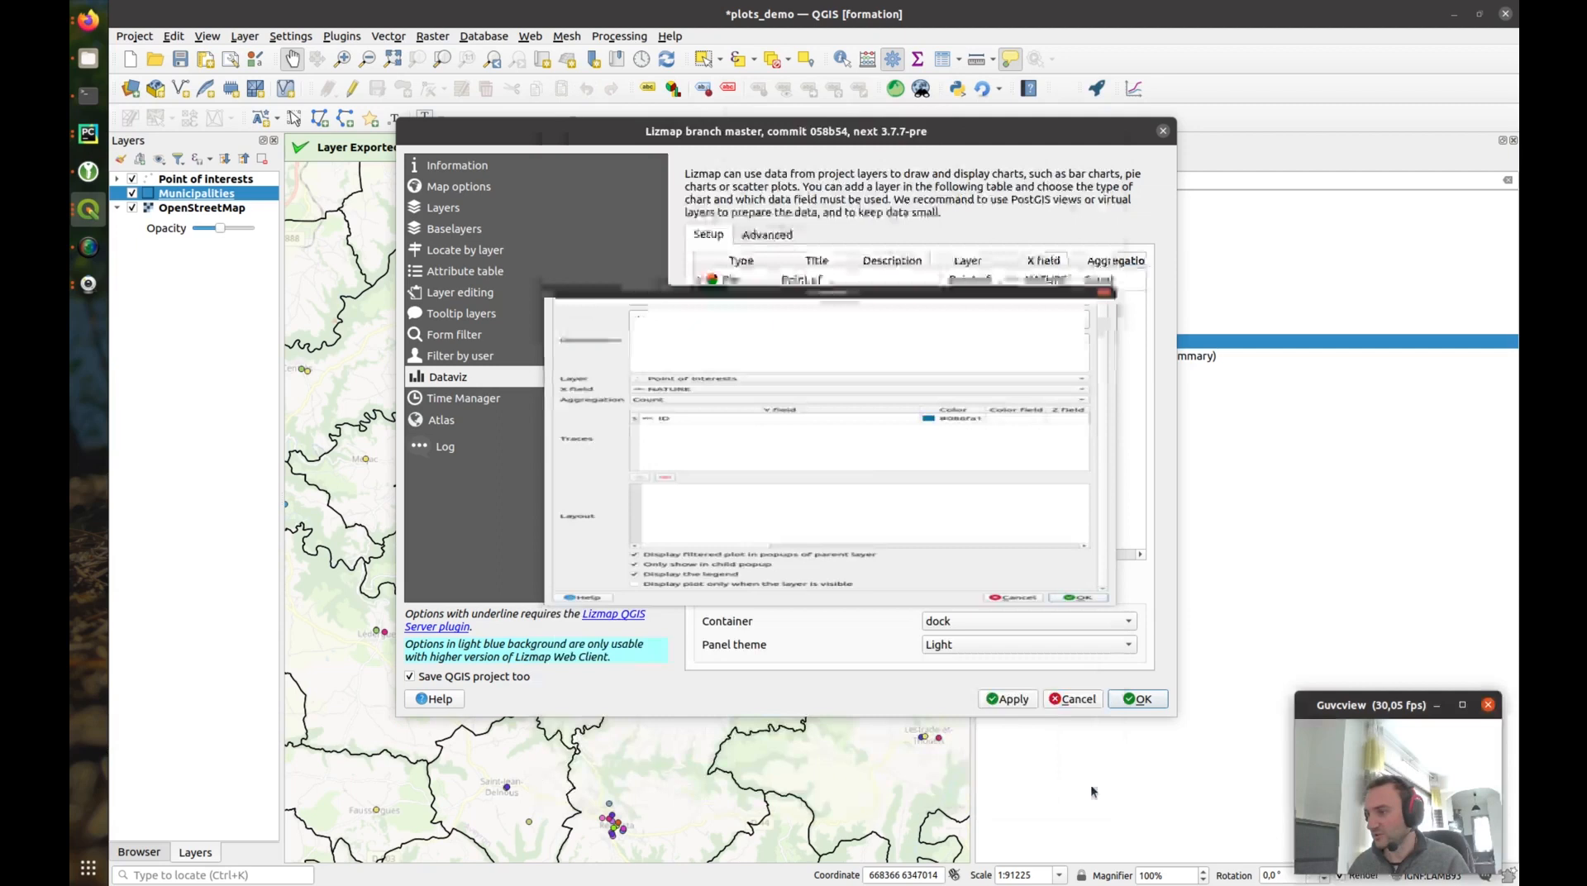
left_click(1141, 699)
Step: Switch to the plots_demo web map in Firefox and inspect the popup pie plots of Rodez, Olemps, Luc-la-Primaube, Calmont, Baraqueville and Moyrazès
key("alt+Tab")
key("alt+Tab")
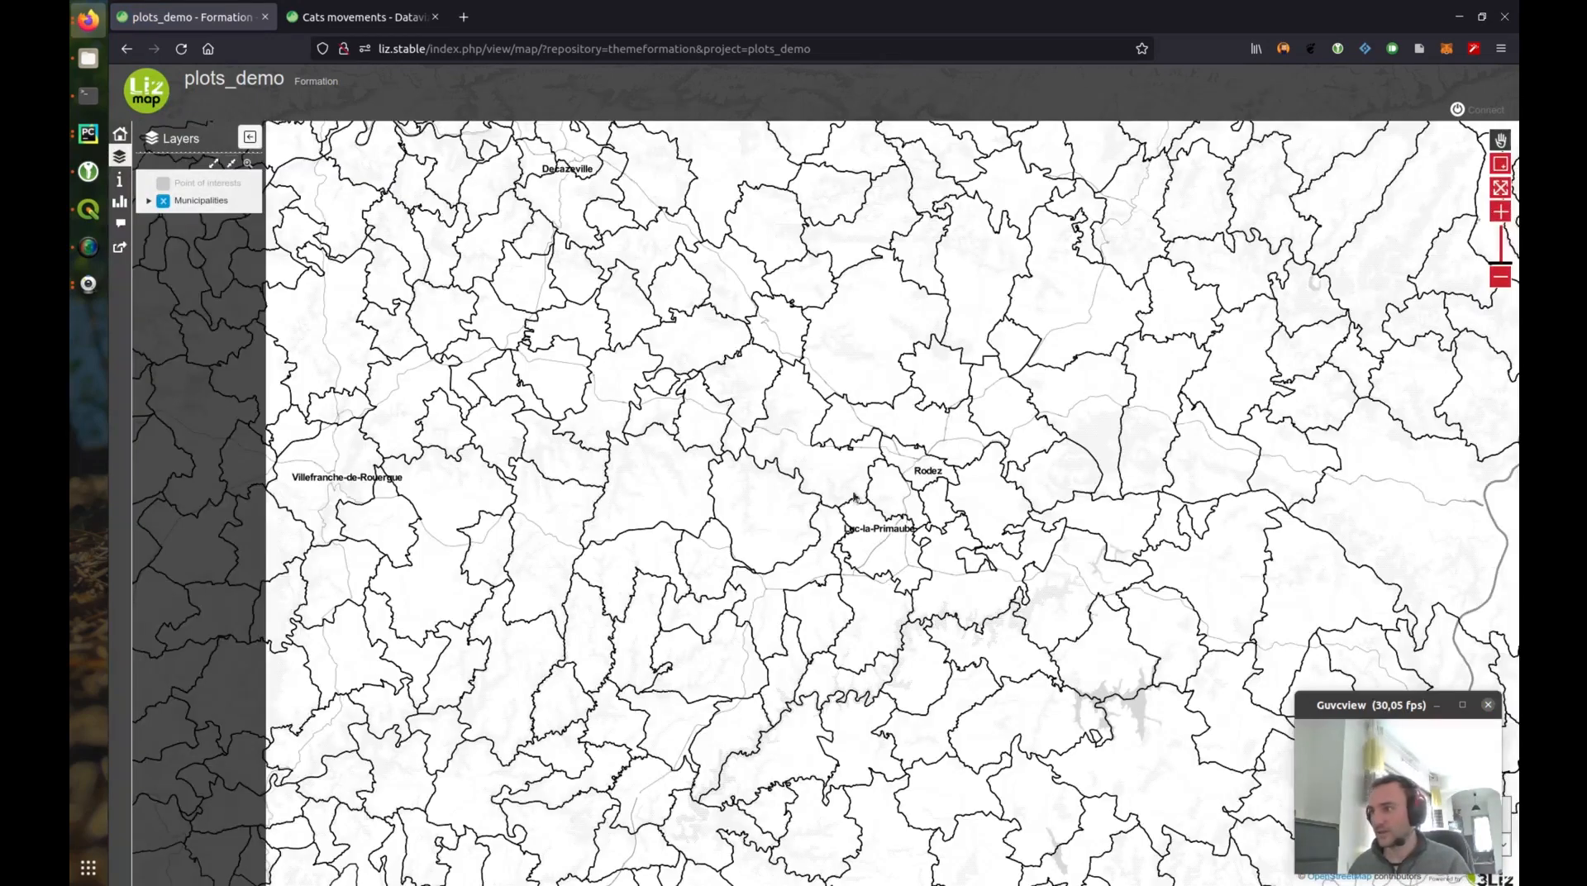
scroll(925, 467, "up", 1)
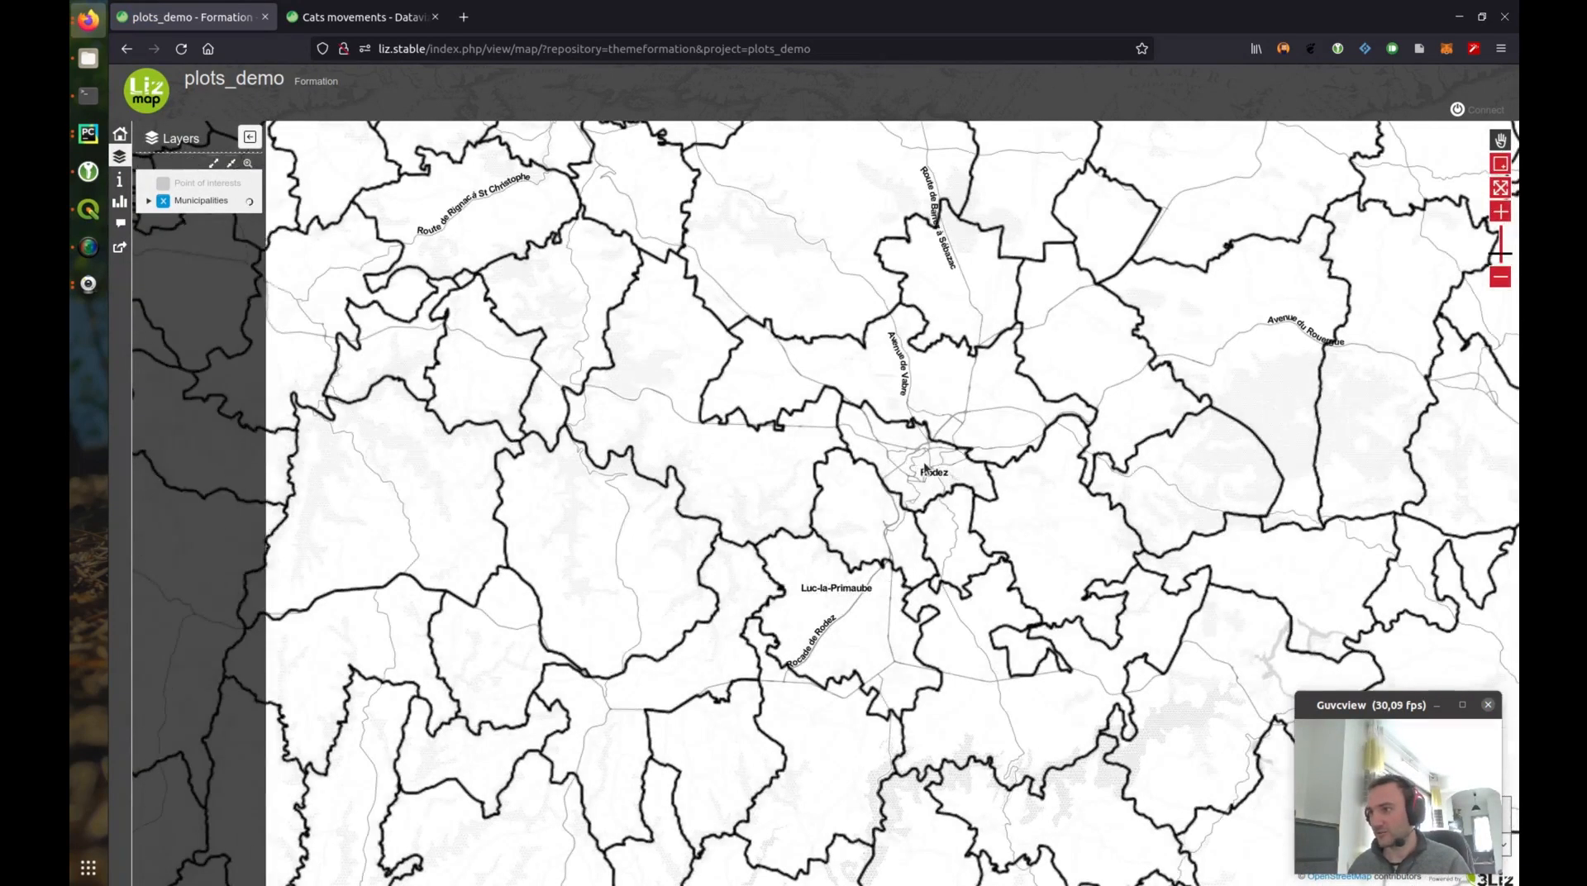
left_click(925, 468)
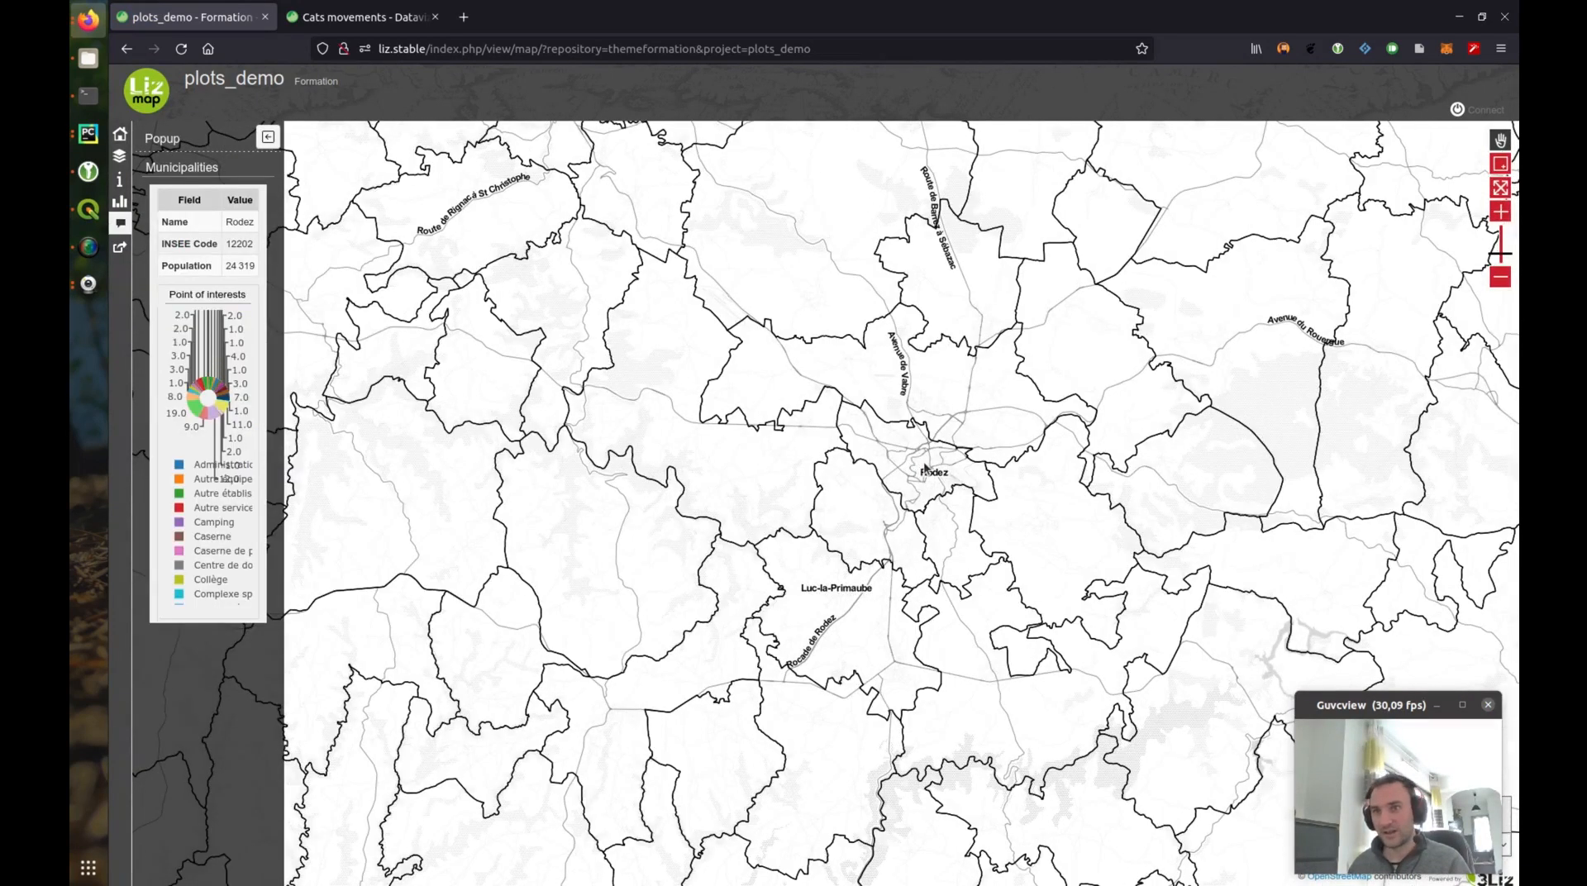
left_click(858, 516)
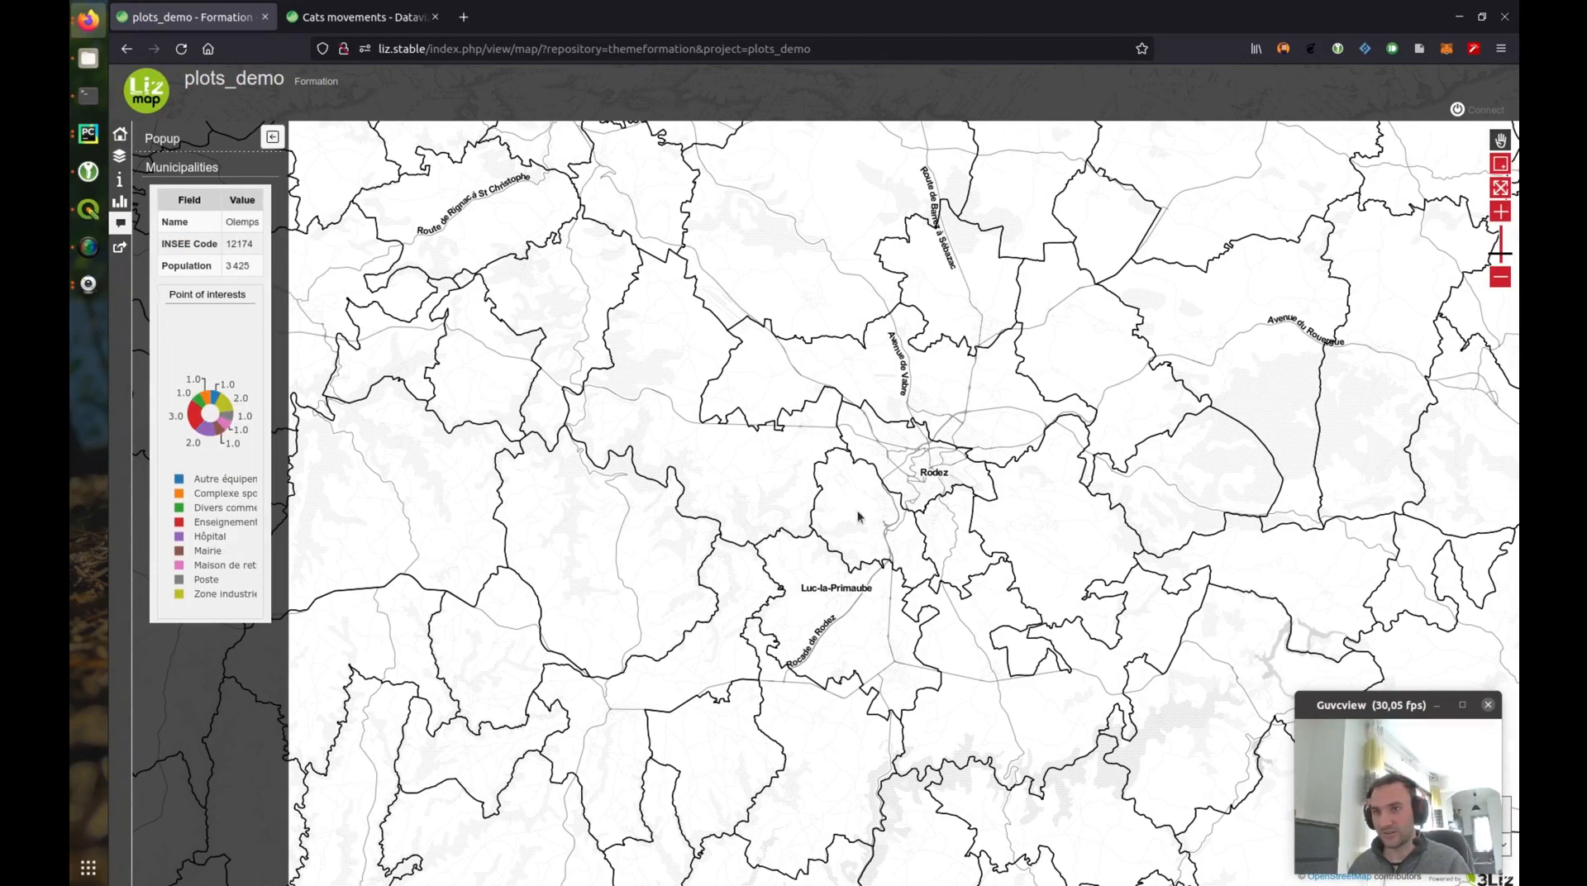
left_click(833, 604)
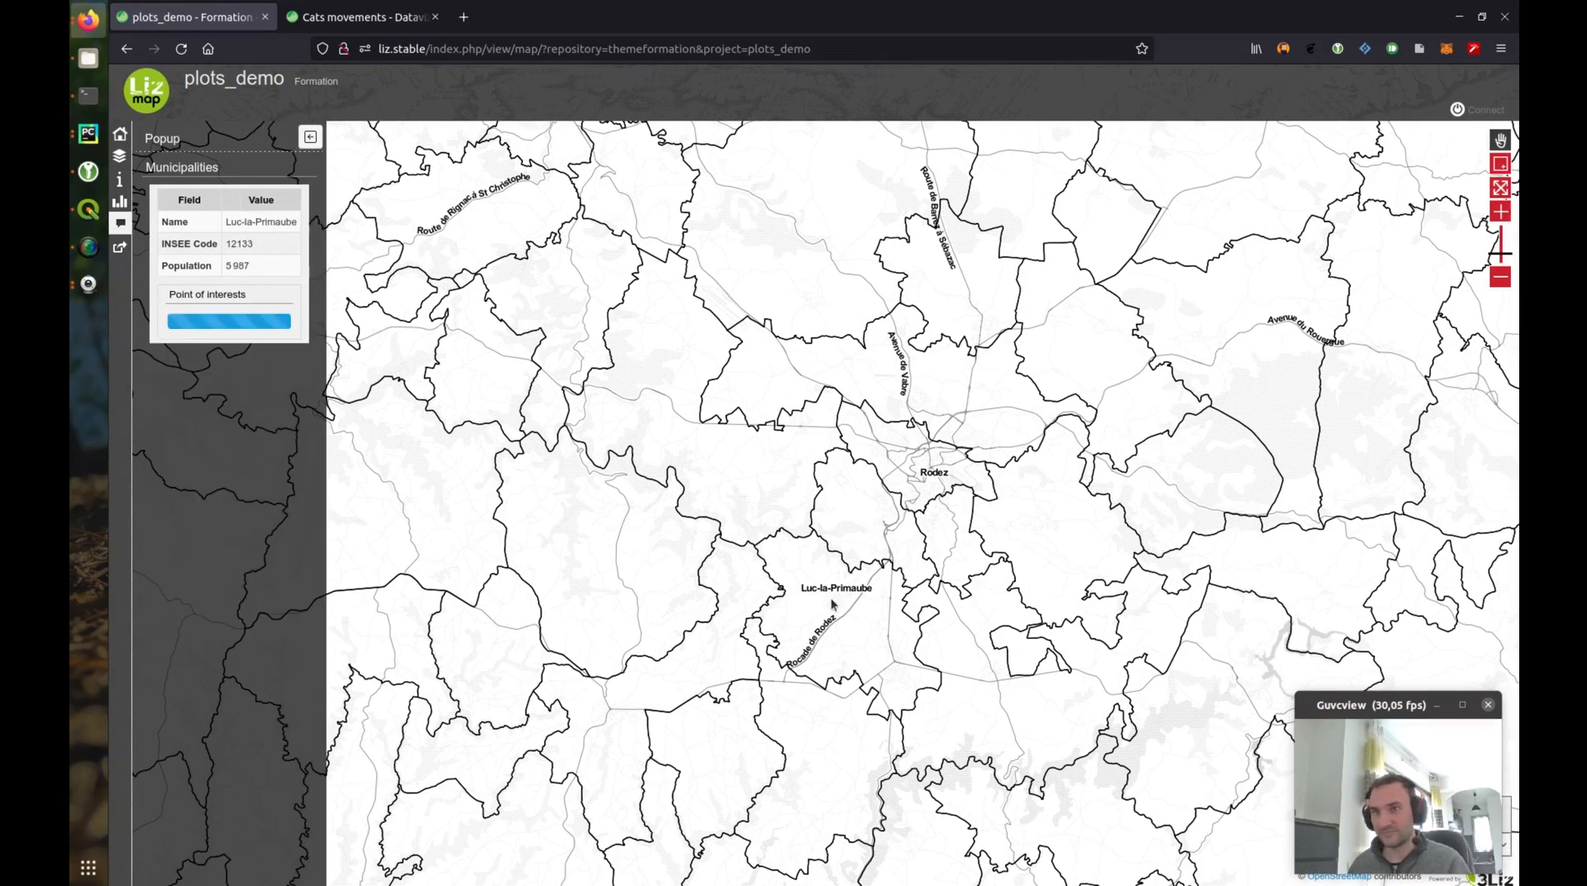
left_click(810, 732)
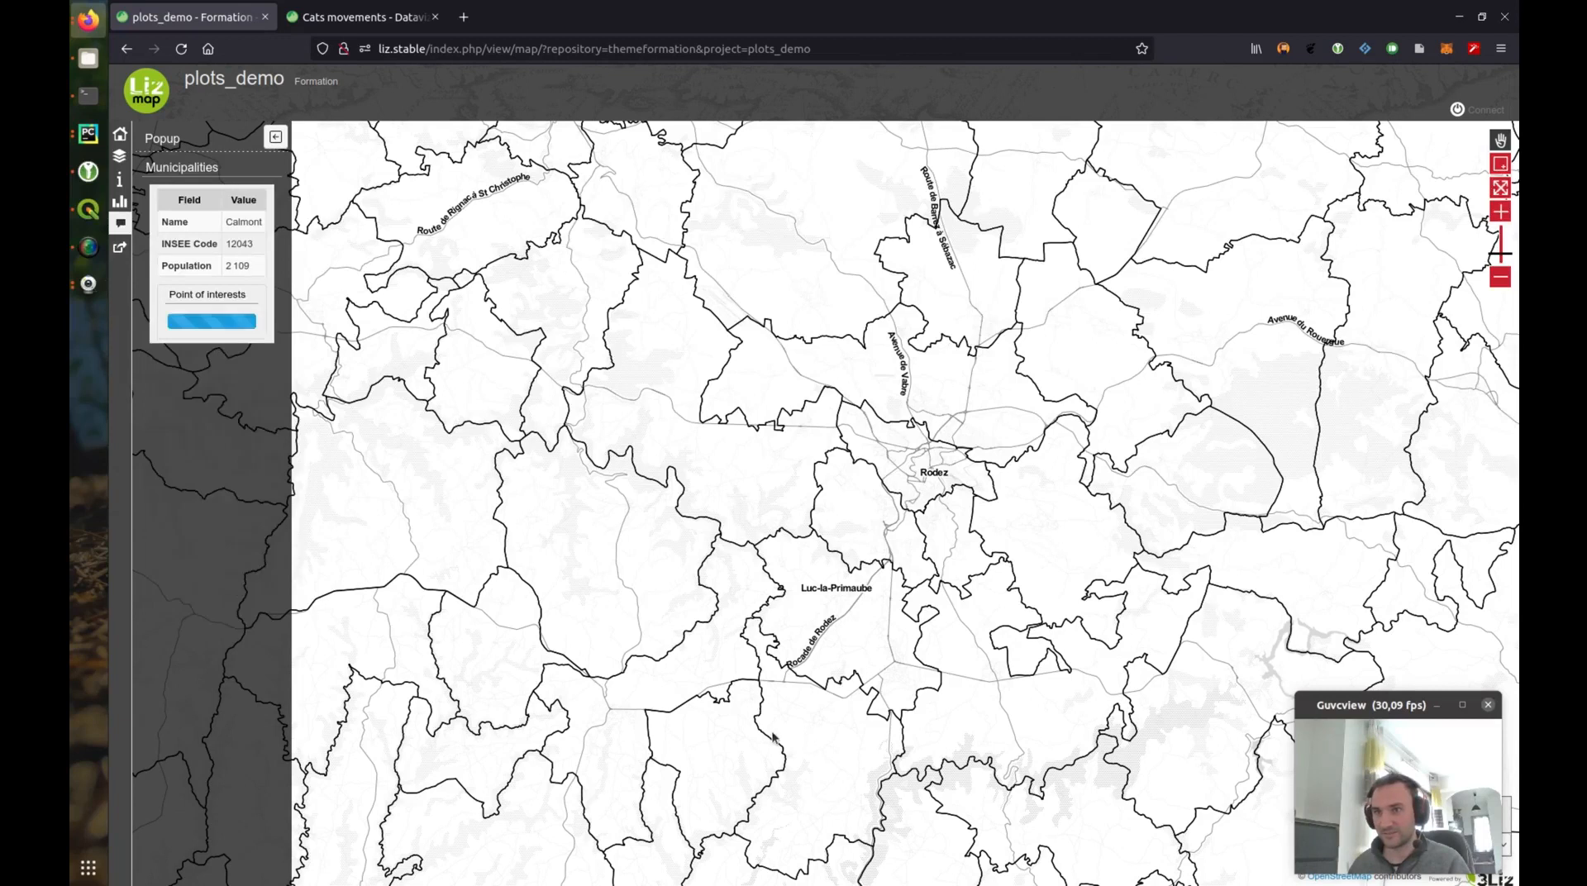
left_click(712, 664)
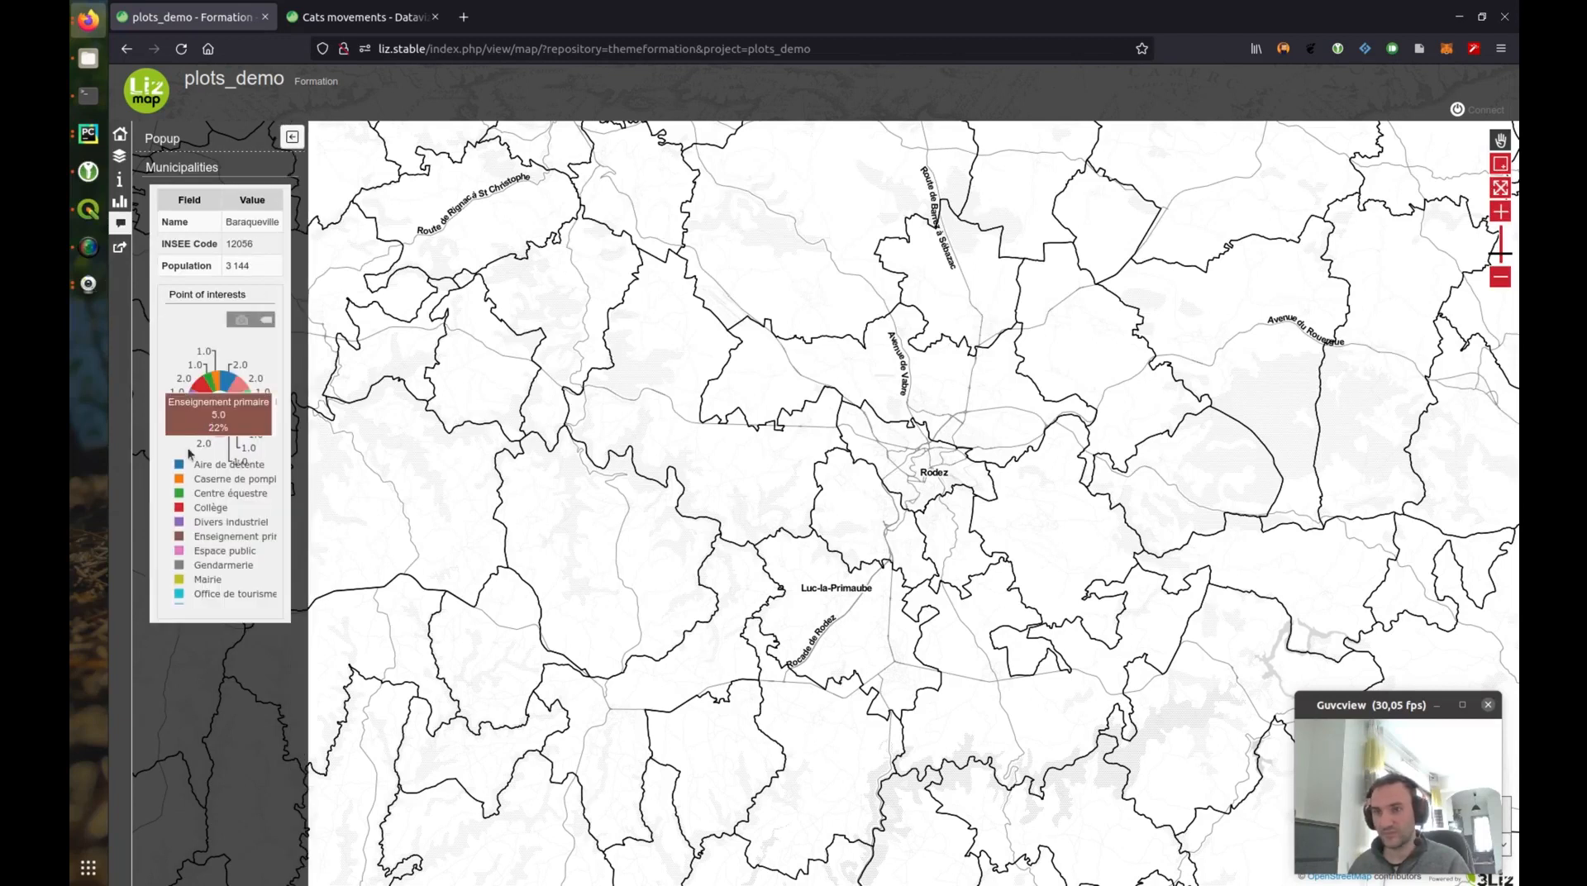
mouse_move(209, 390)
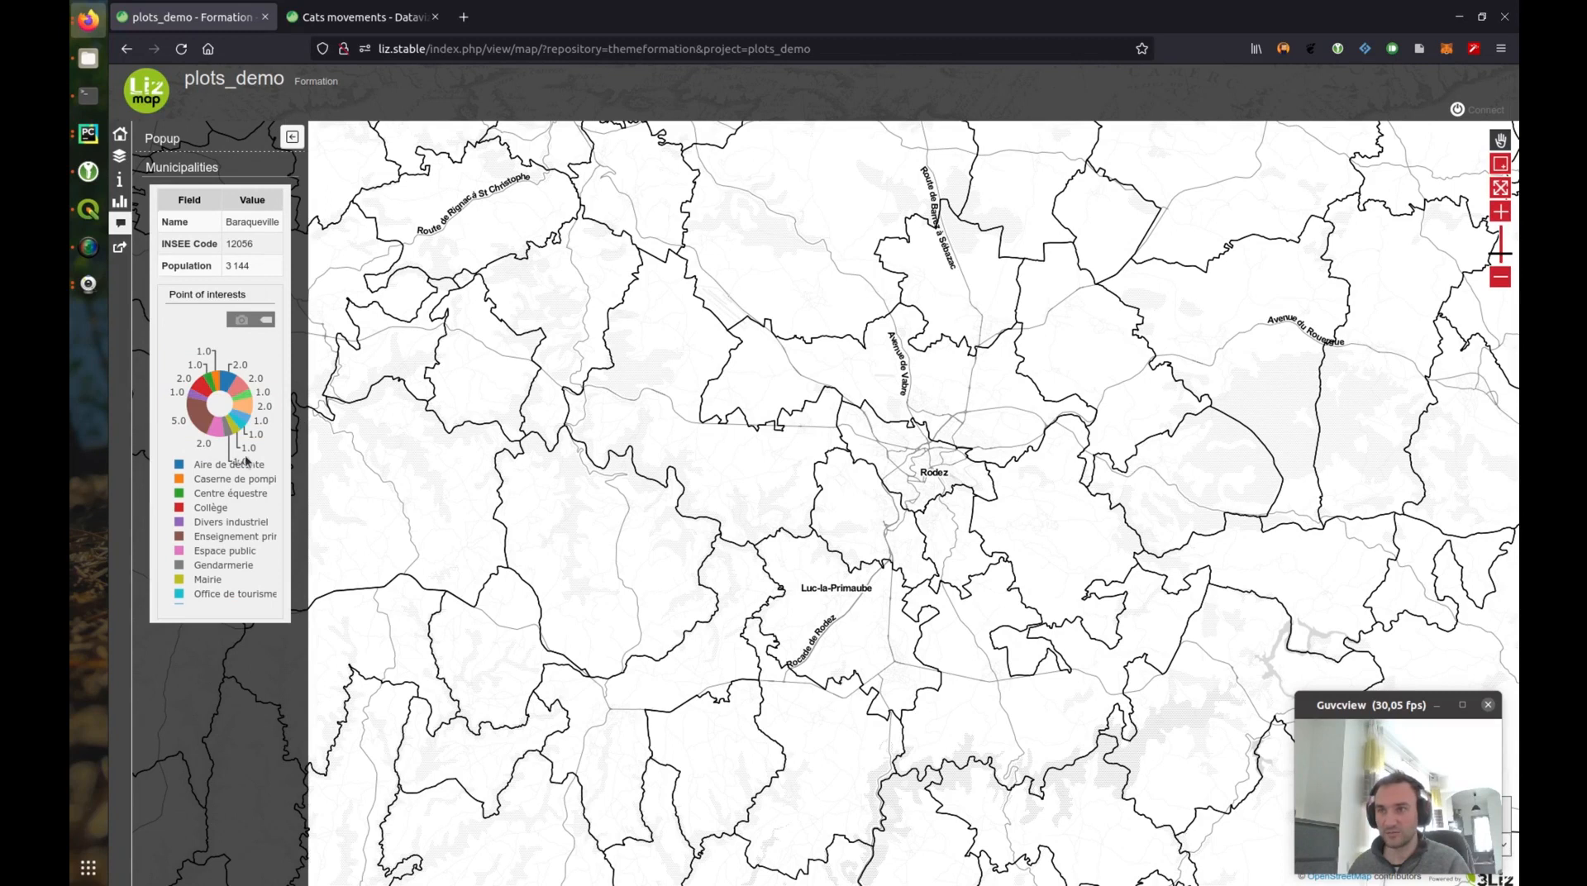
left_click(612, 559)
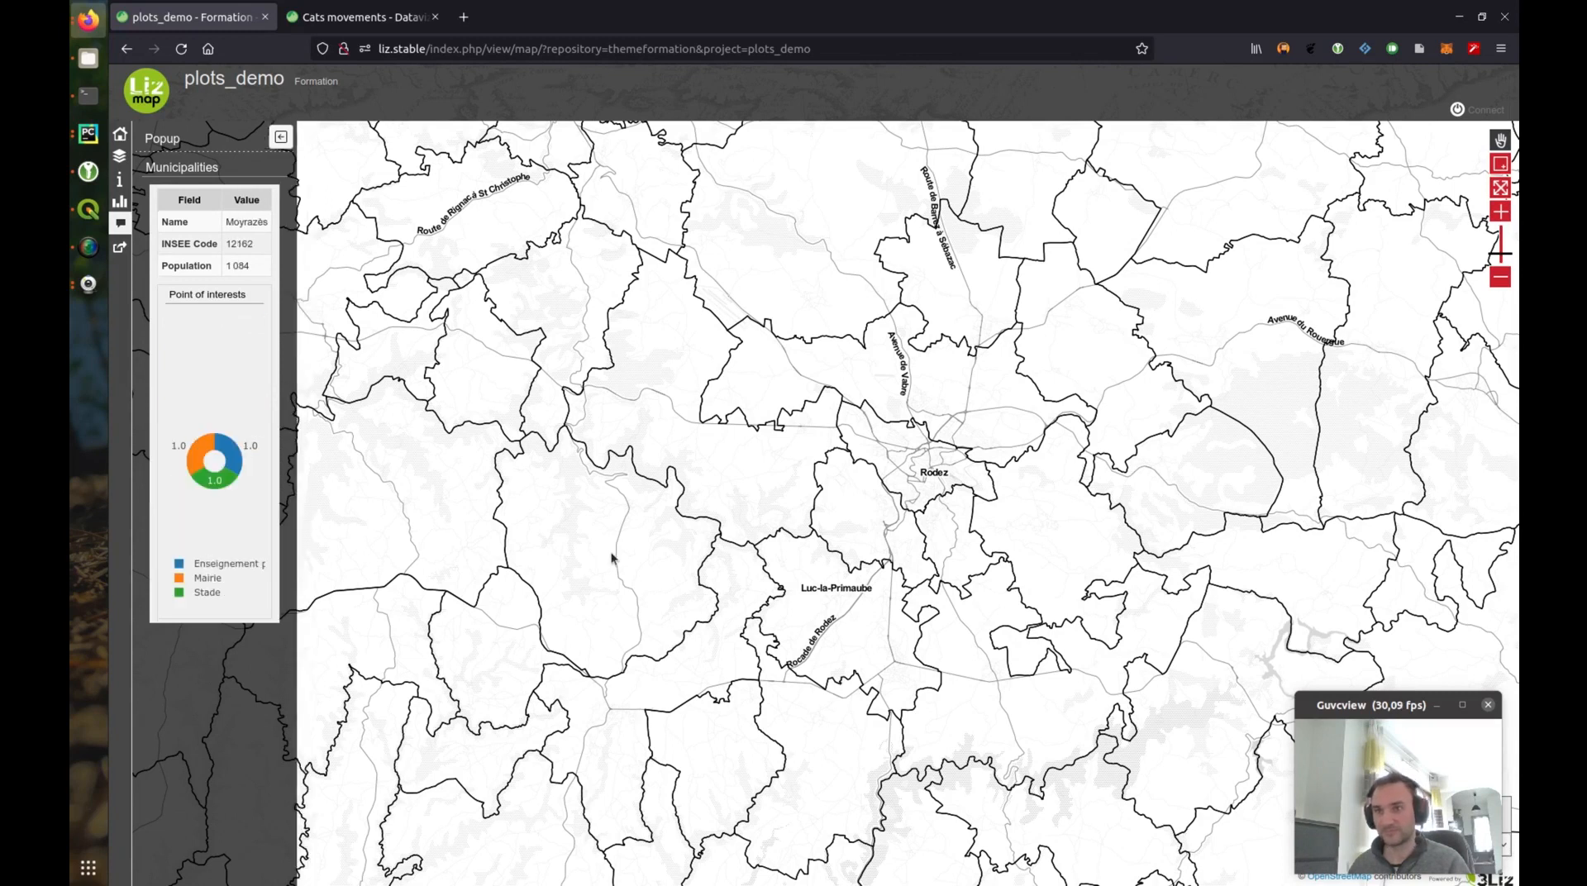